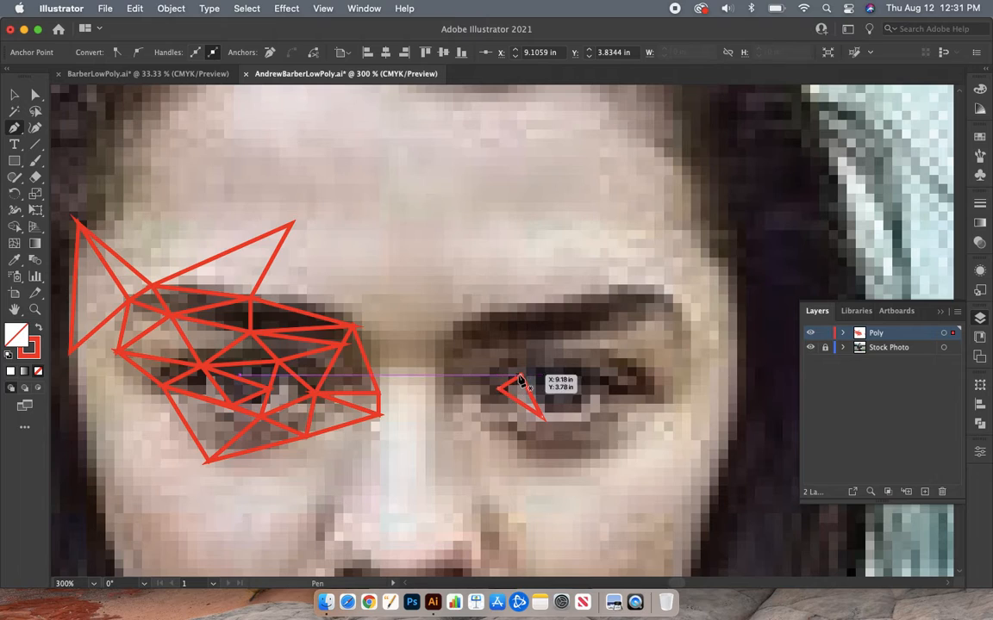
# Step: Draw a closed Pen triangle over the right-hand eye from its inner upper lid to the upper iris and lower iris edge
pyautogui.click(500, 392)
pyautogui.click(569, 368)
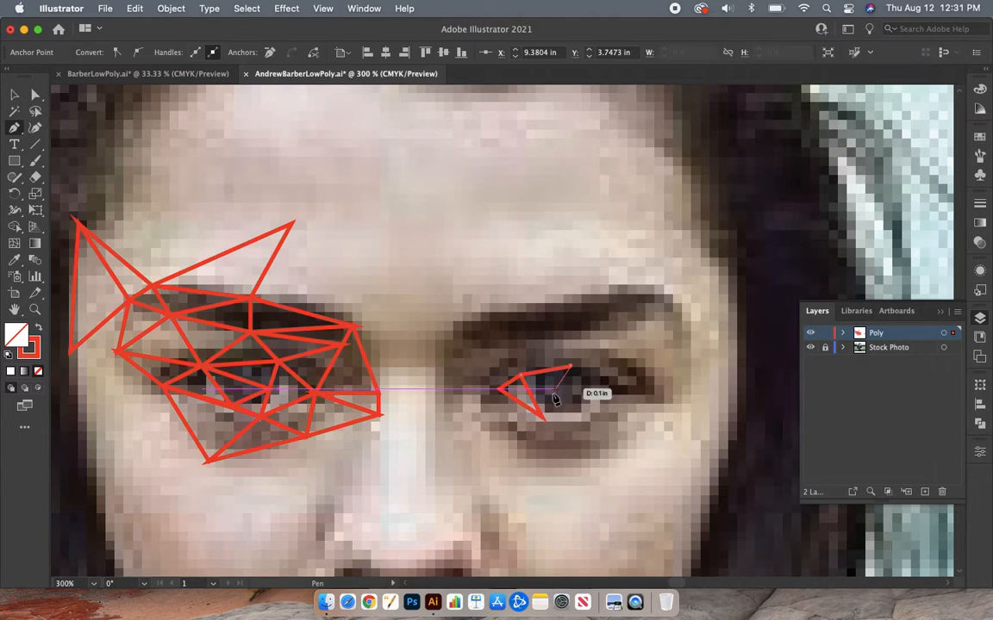
pyautogui.click(540, 417)
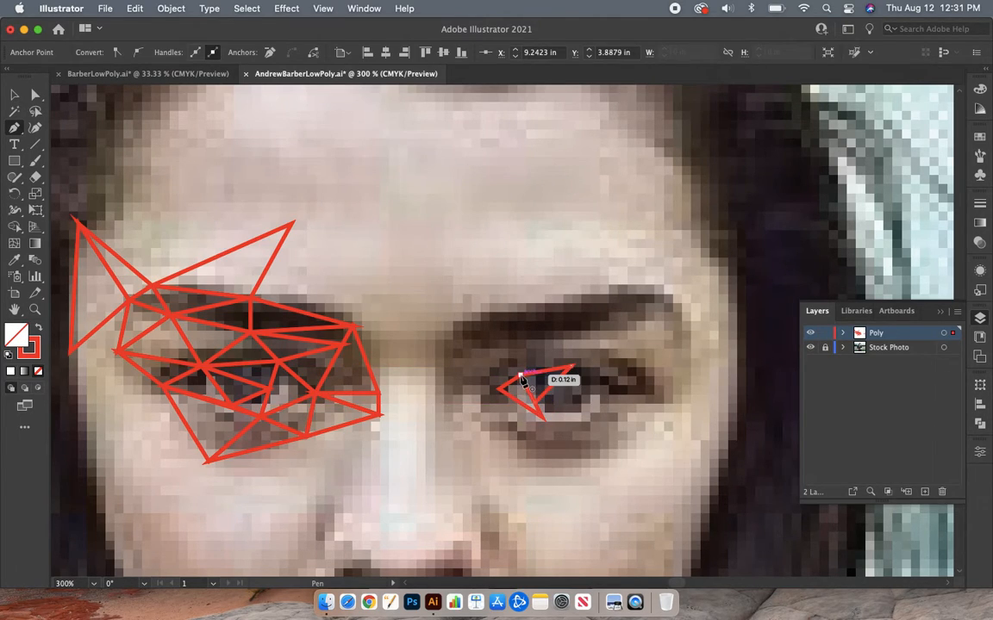
pyautogui.click(525, 380)
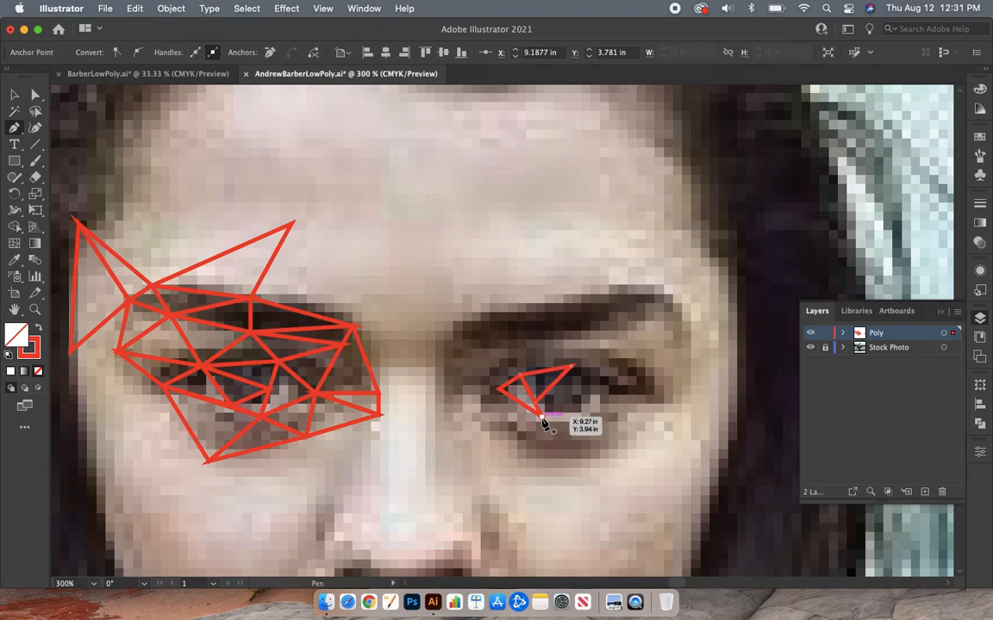
# Step: Add two adjoining triangles to the right-hand eye, one along the lower lid and one across the iris
pyautogui.click(541, 419)
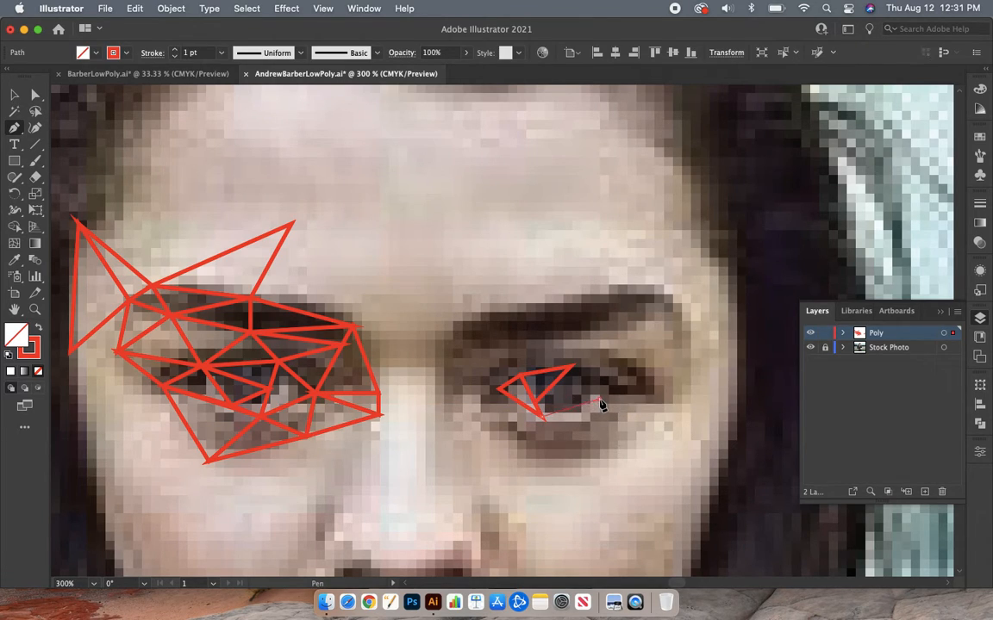
pyautogui.click(600, 400)
pyautogui.moveTo(538, 411); pyautogui.dragTo(543, 421)
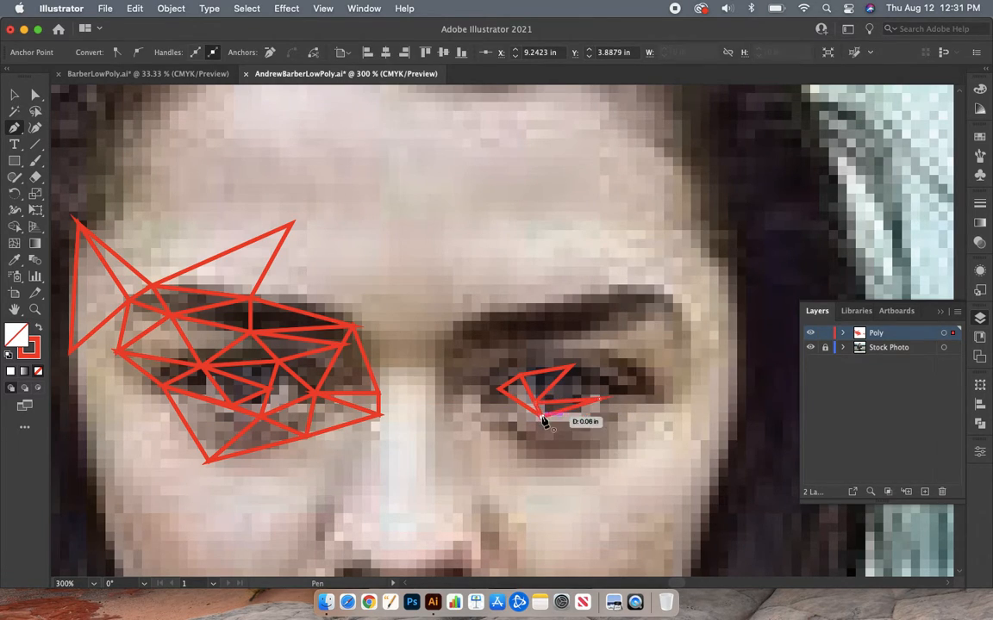
pyautogui.click(598, 398)
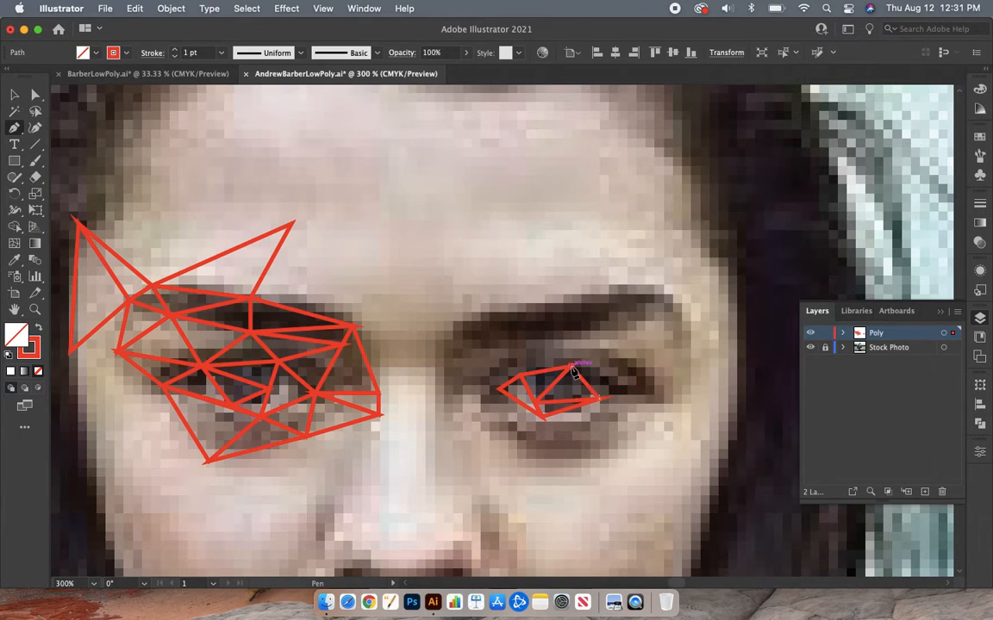
pyautogui.click(571, 368)
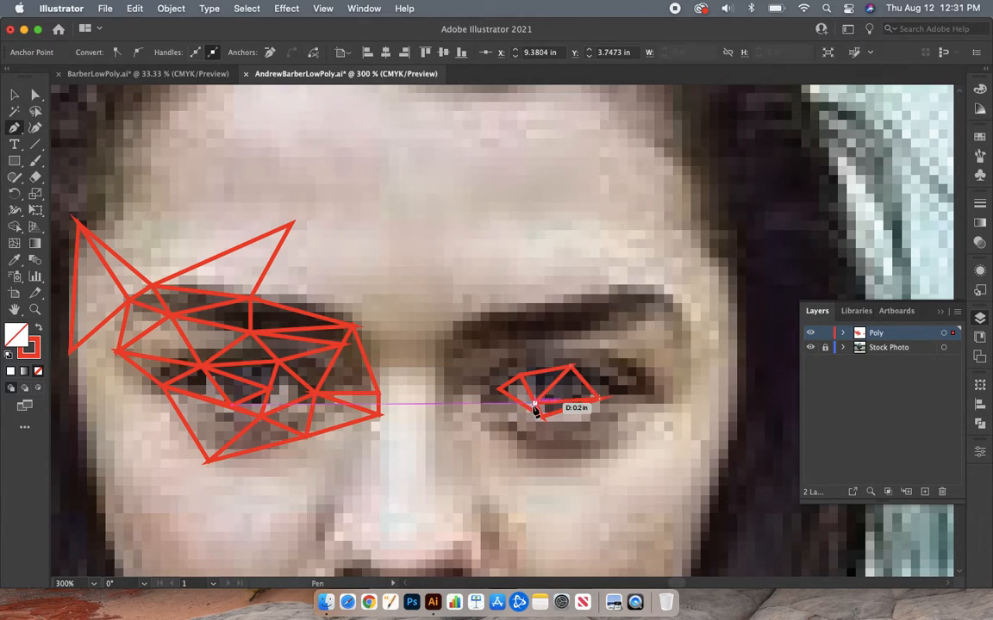
pyautogui.click(599, 400)
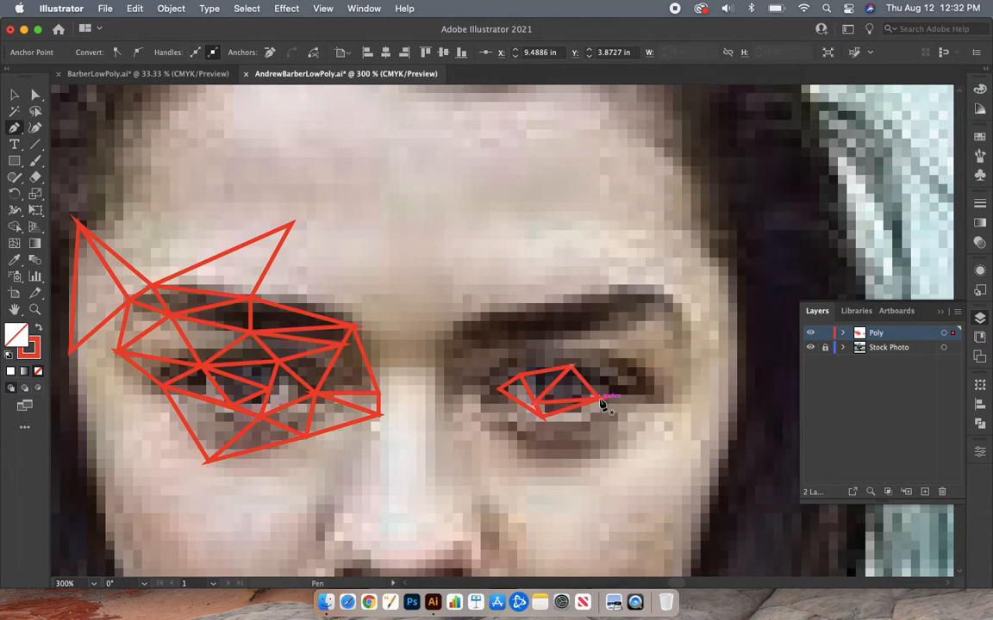
# Step: Add two triangles over the outer half of the right-hand eye, from the upper lid to the outer corner
pyautogui.click(599, 362)
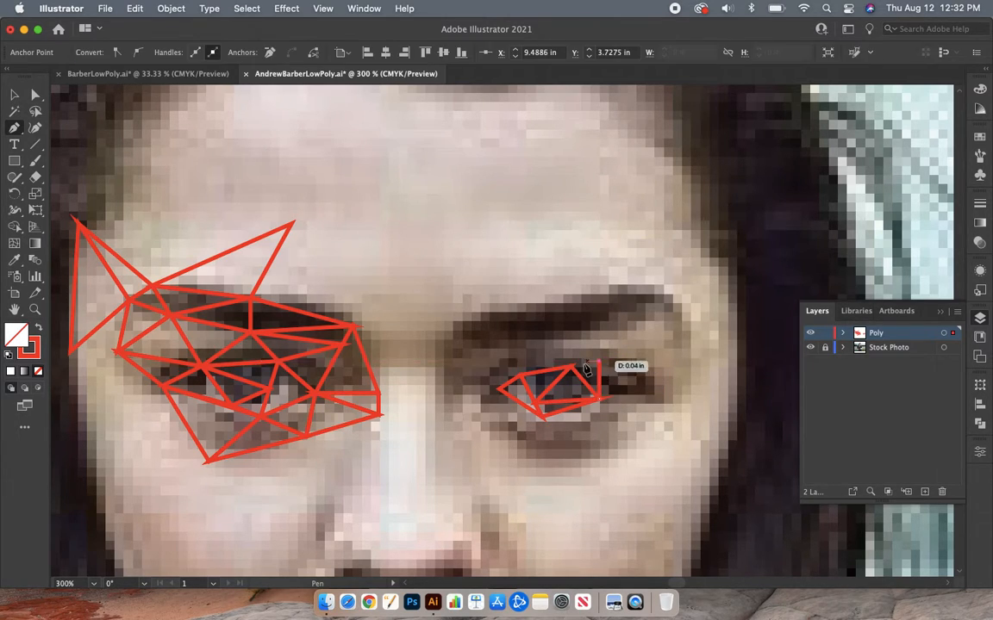
pyautogui.click(571, 367)
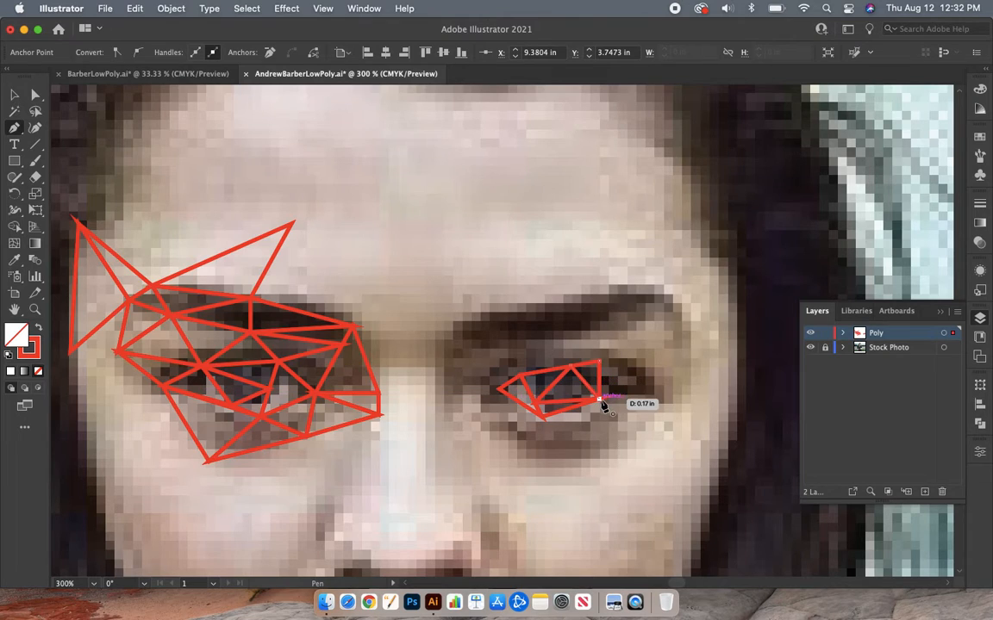
pyautogui.click(603, 403)
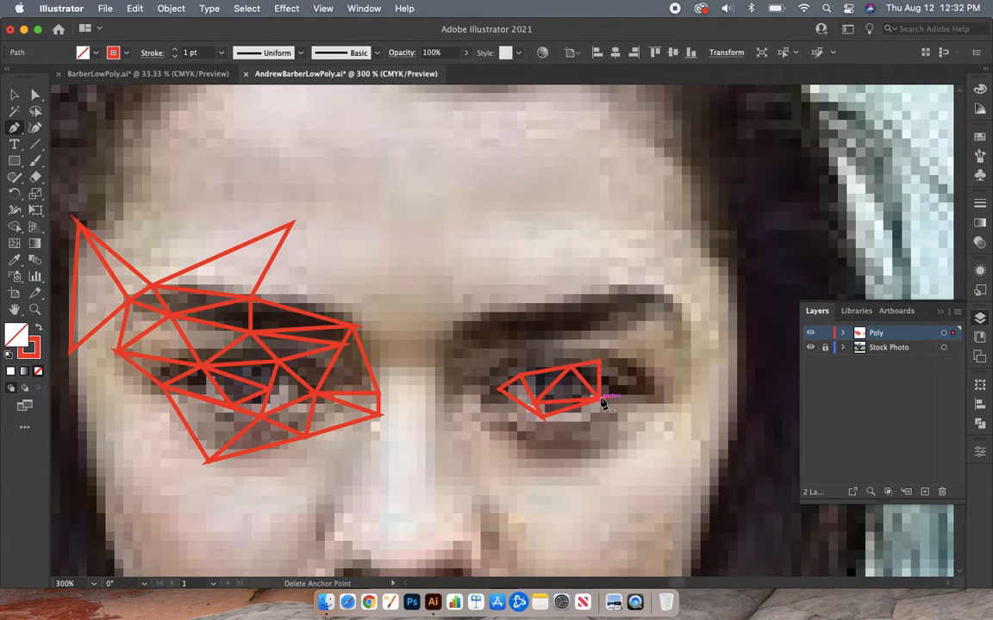
pyautogui.click(637, 394)
pyautogui.click(600, 363)
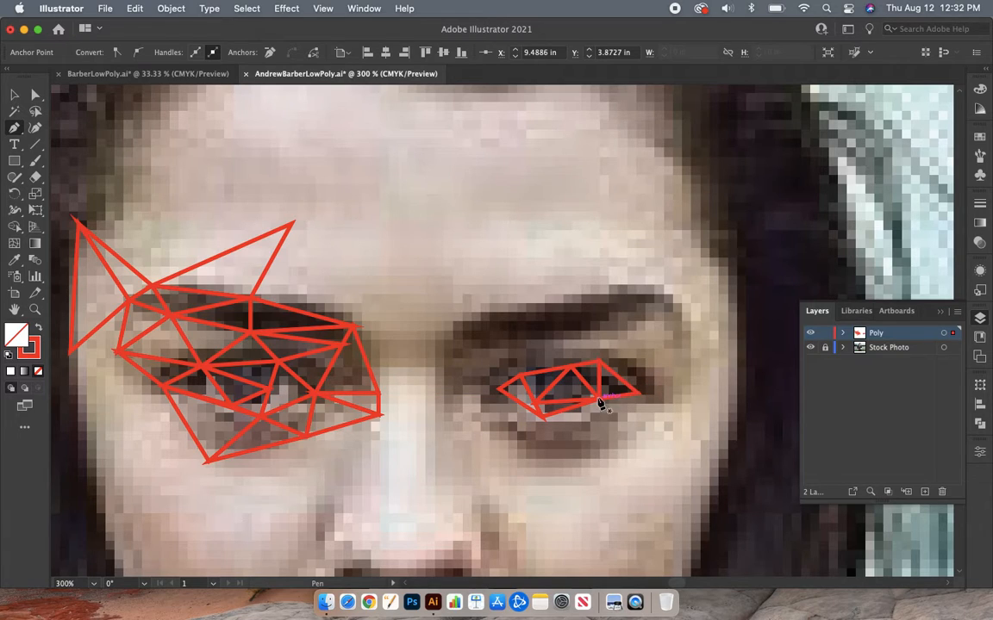
pyautogui.click(598, 399)
# Step: Draw a triangle below the outer corner of the right-hand eye and another along its lower lid
pyautogui.click(591, 455)
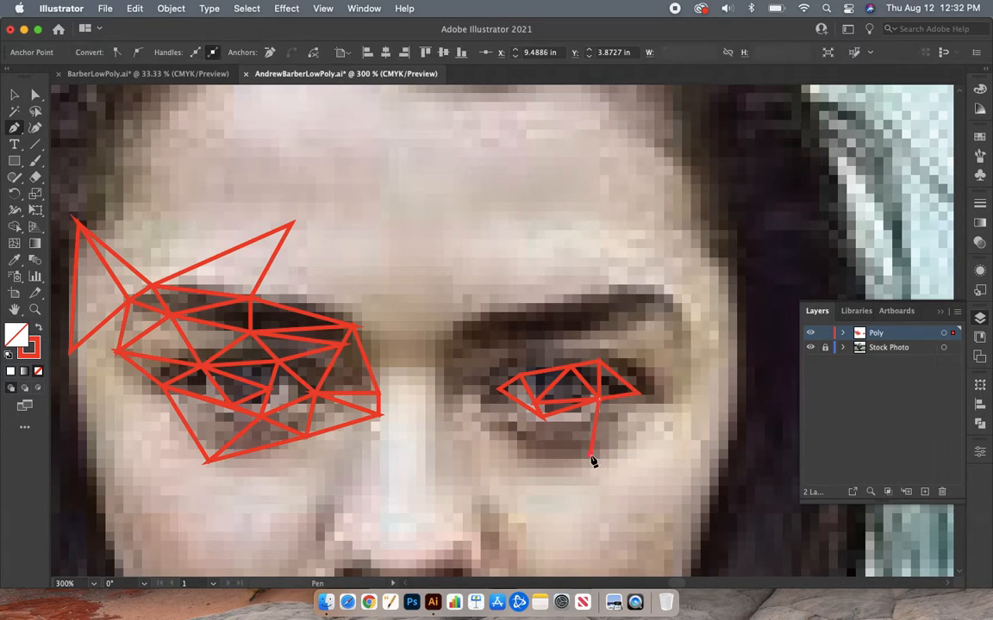
pyautogui.click(639, 395)
pyautogui.click(544, 418)
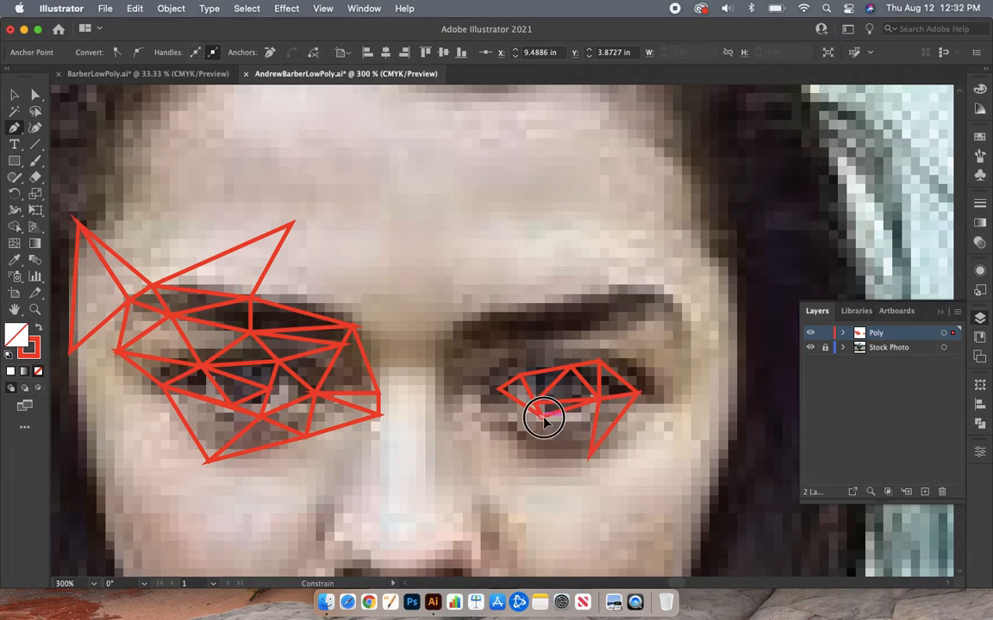
pyautogui.click(594, 425)
pyautogui.click(598, 401)
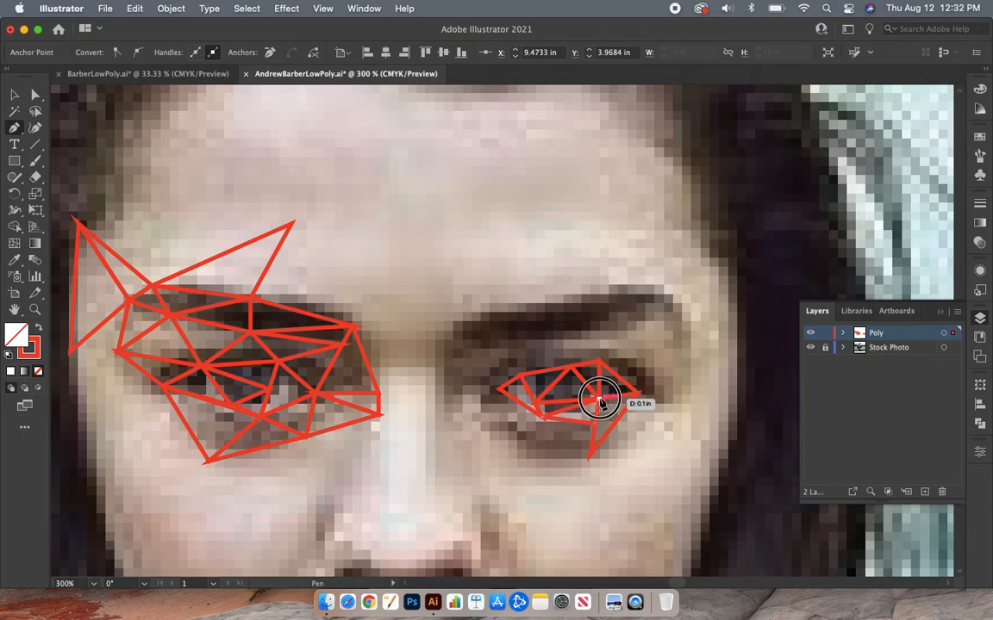
pyautogui.click(544, 420)
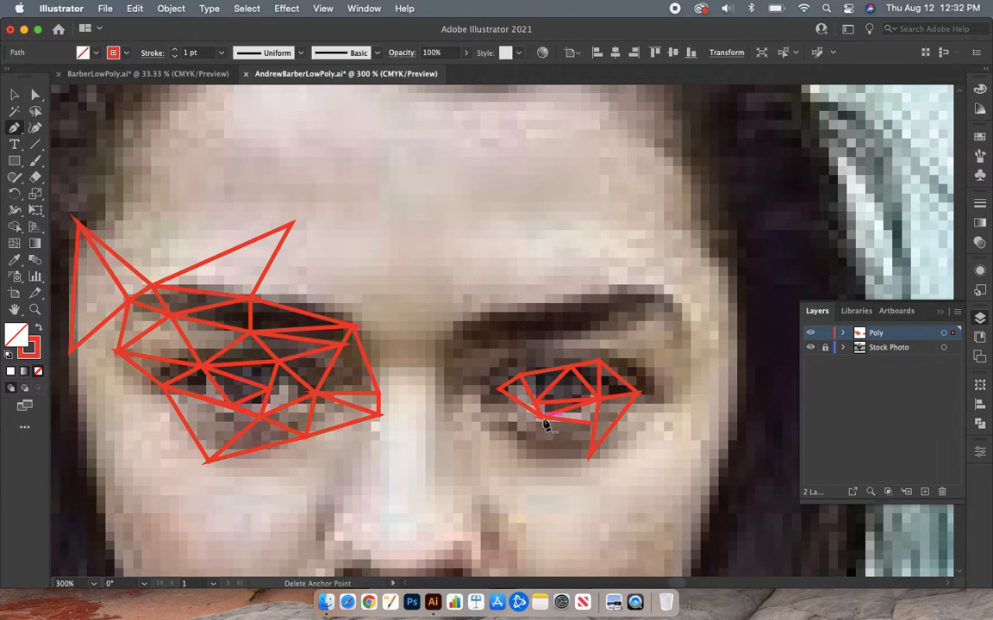
# Step: Fill the area beneath the right-hand eye with two triangles, from the lower lid to the bag and up to the inner corner
pyautogui.click(535, 458)
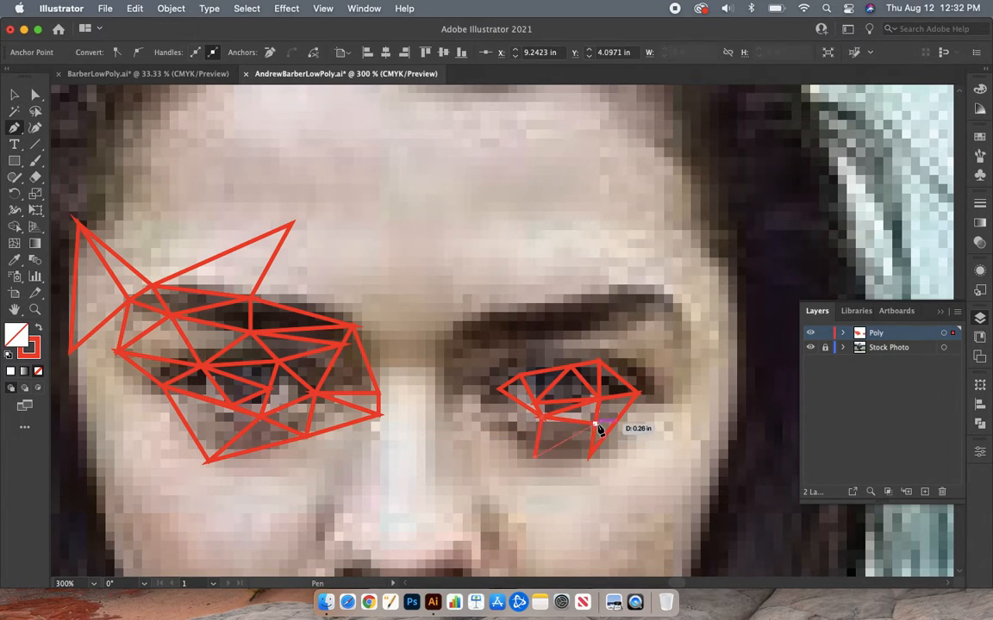
pyautogui.click(595, 425)
pyautogui.click(544, 421)
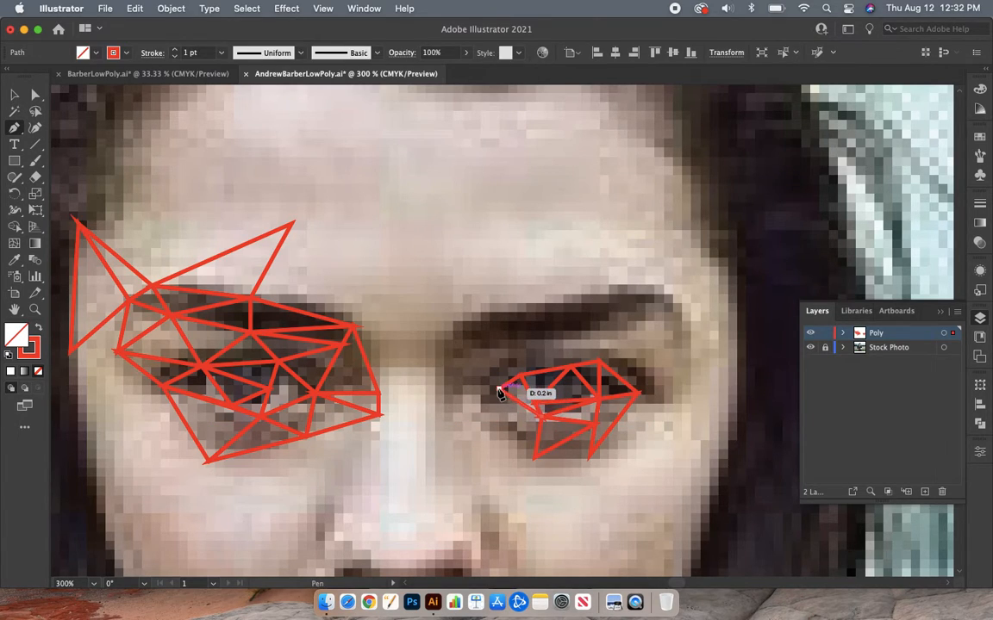
pyautogui.click(500, 393)
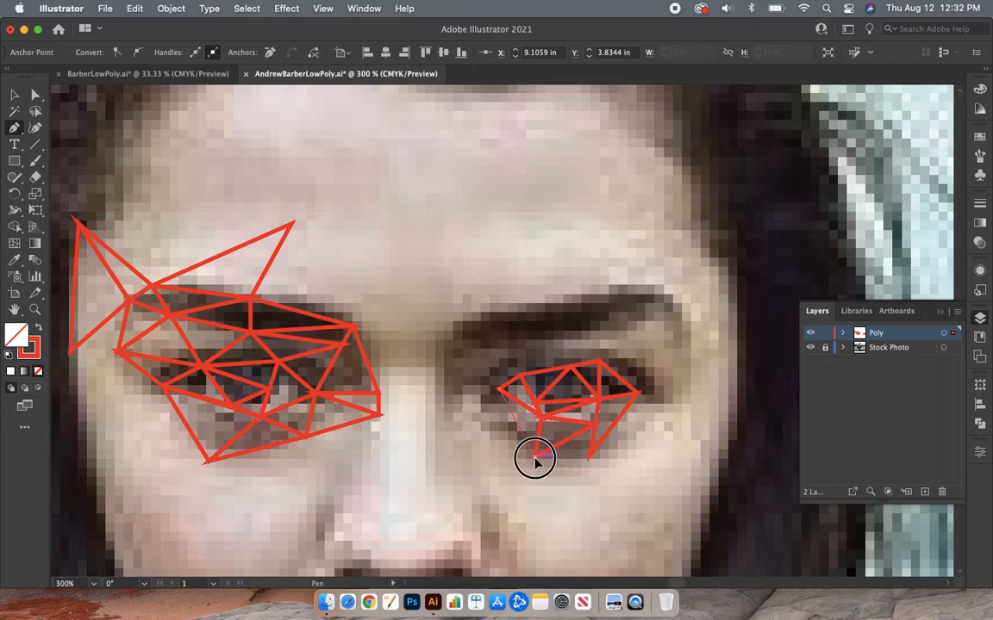
pyautogui.click(540, 422)
pyautogui.click(542, 419)
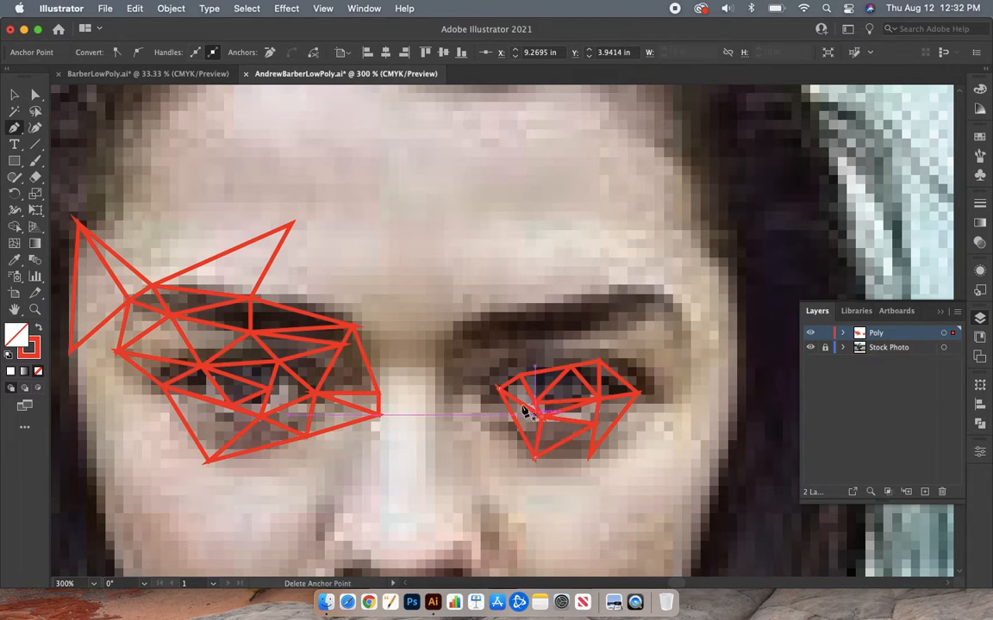
pyautogui.click(499, 391)
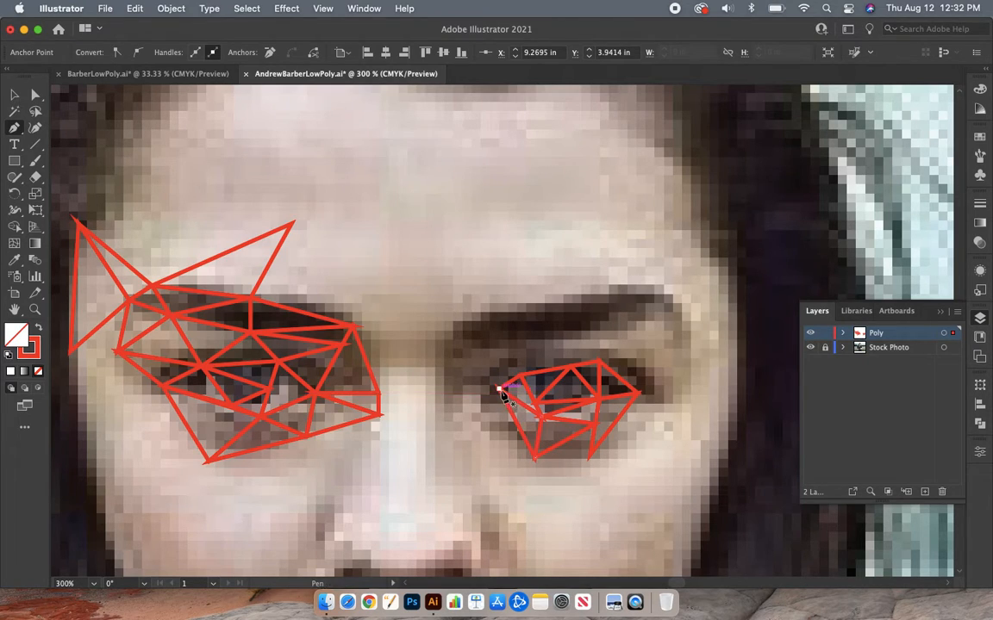
# Step: Extend the mesh from the inner corner of the right-hand eye toward the nose bridge with adjoining triangles above and below the corner
pyautogui.click(437, 375)
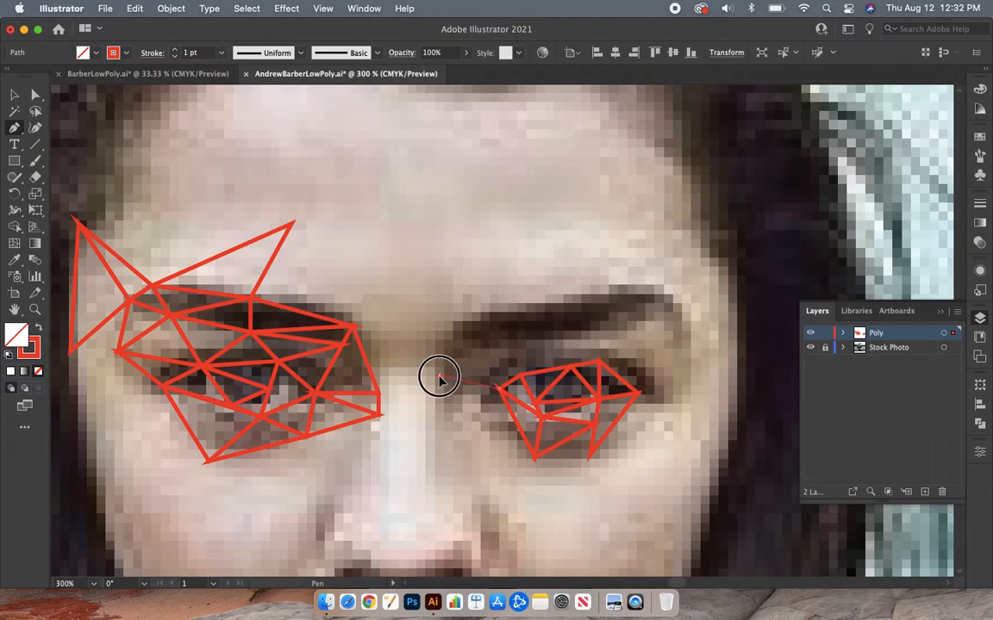
pyautogui.click(520, 376)
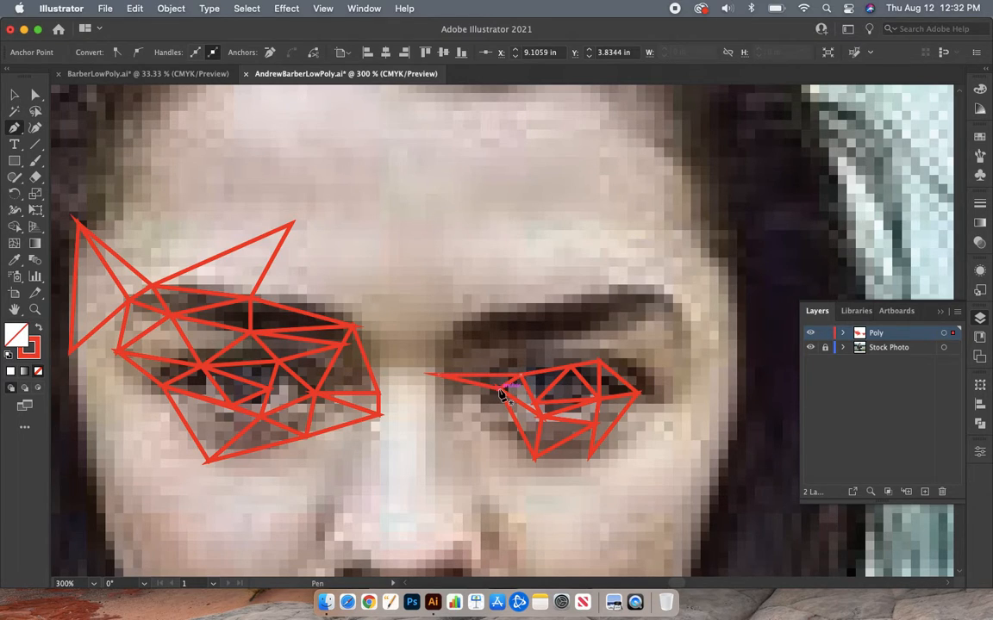
pyautogui.click(454, 408)
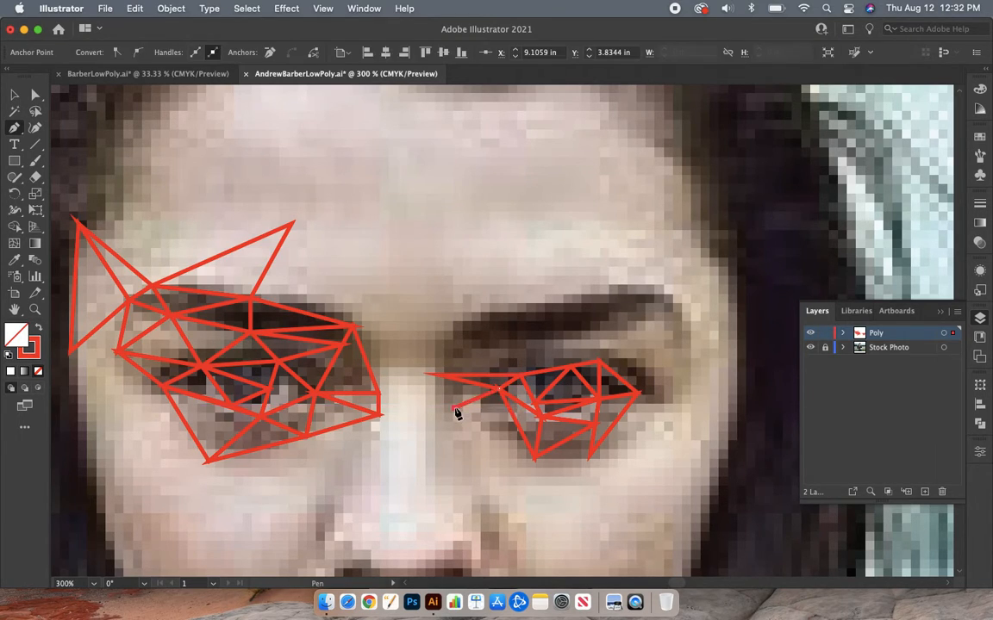
pyautogui.click(534, 461)
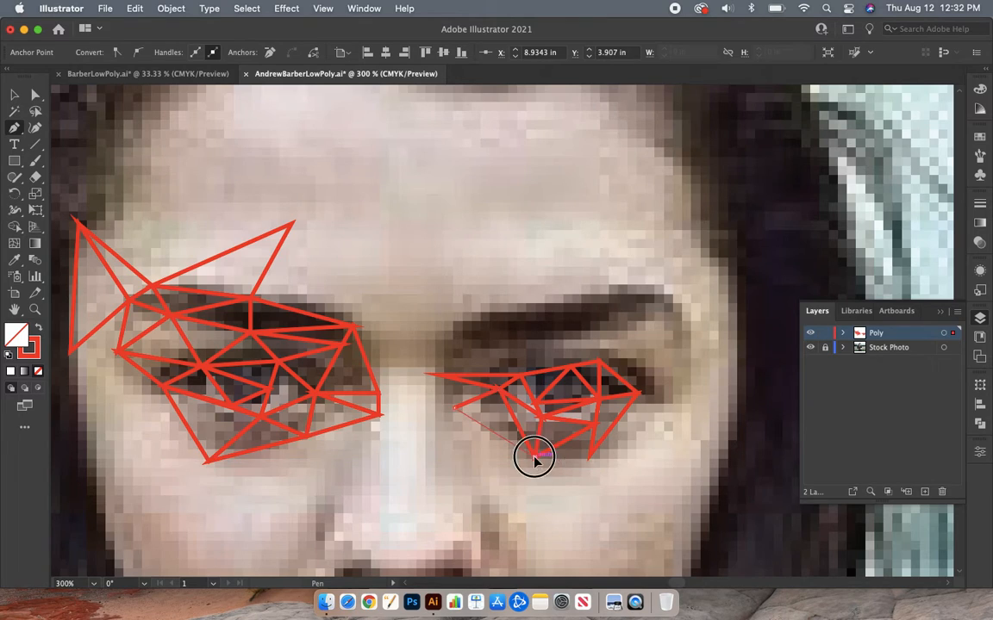
pyautogui.click(500, 389)
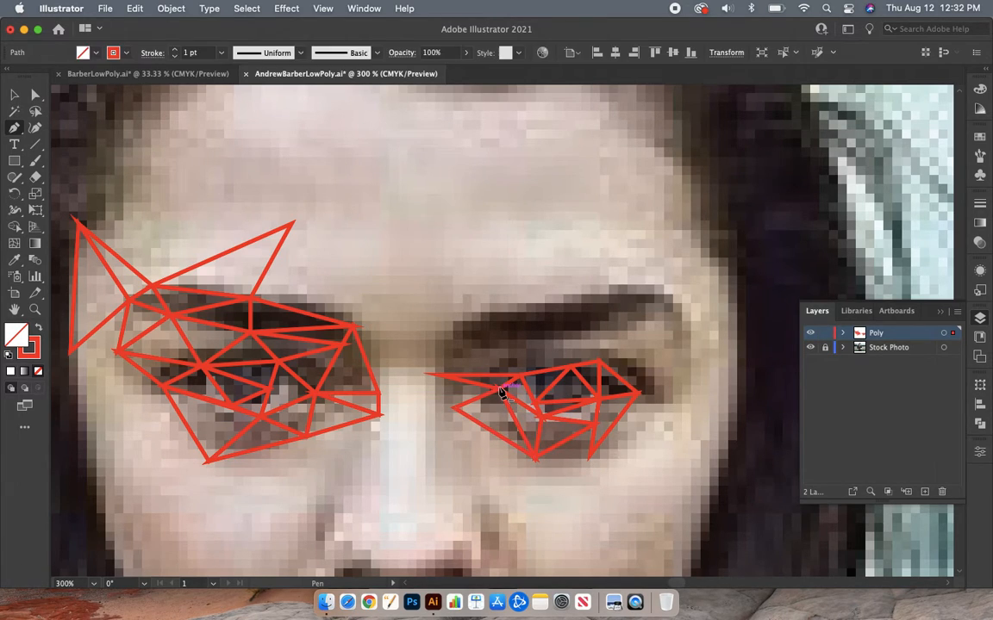
pyautogui.click(426, 375)
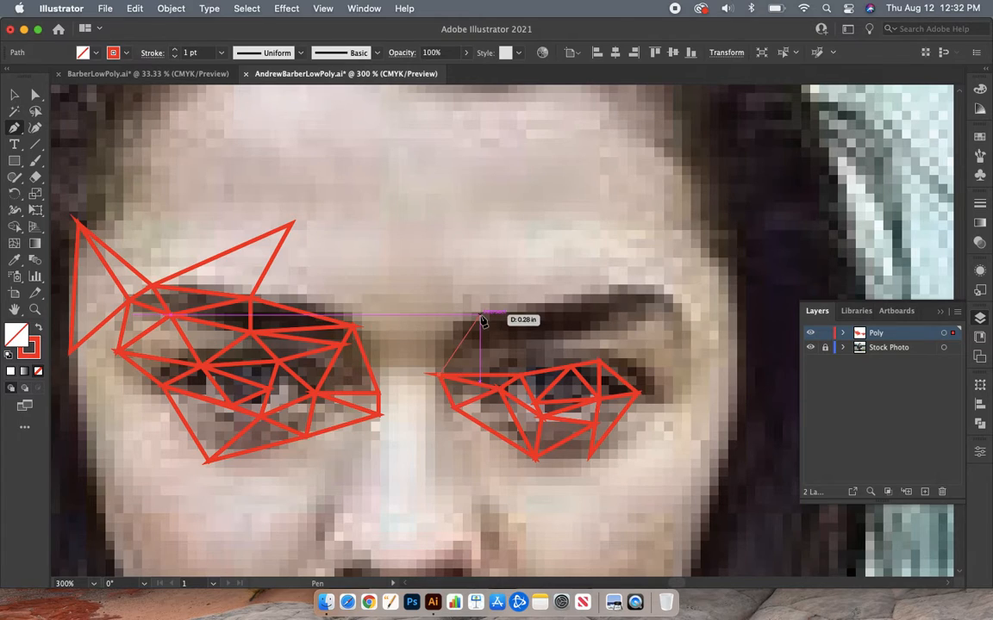
# Step: Draw two triangles between the inner end of the right-hand eyebrow, the upper lid and the side of the nose bridge
pyautogui.click(456, 332)
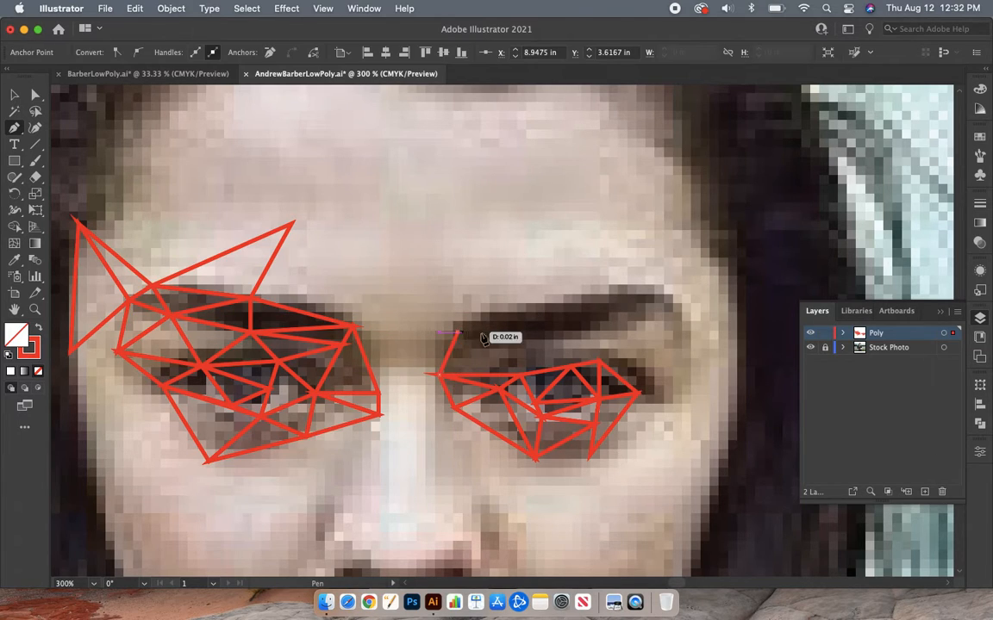
pyautogui.click(528, 352)
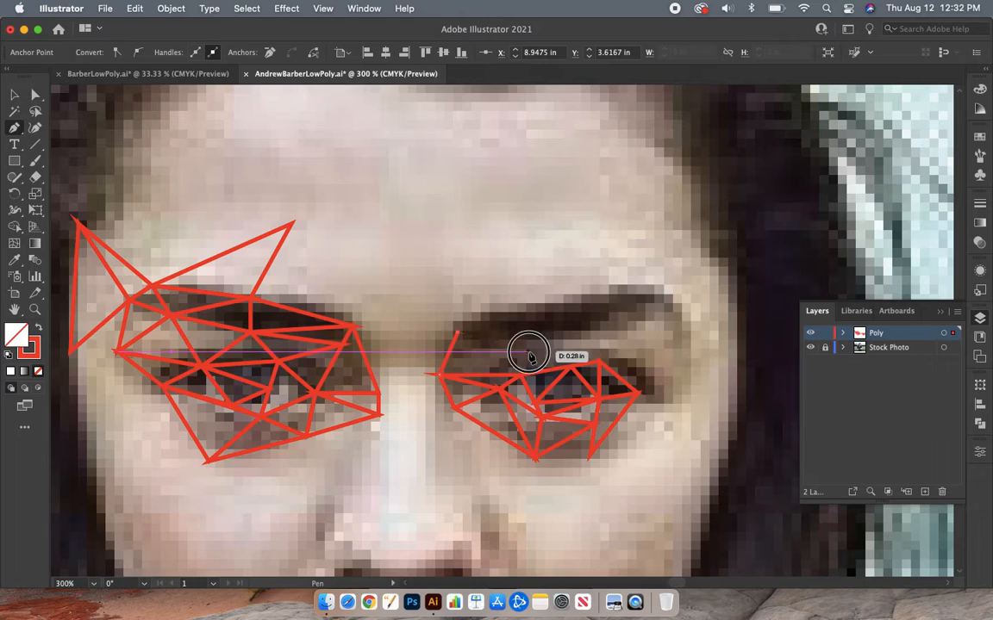
pyautogui.click(439, 376)
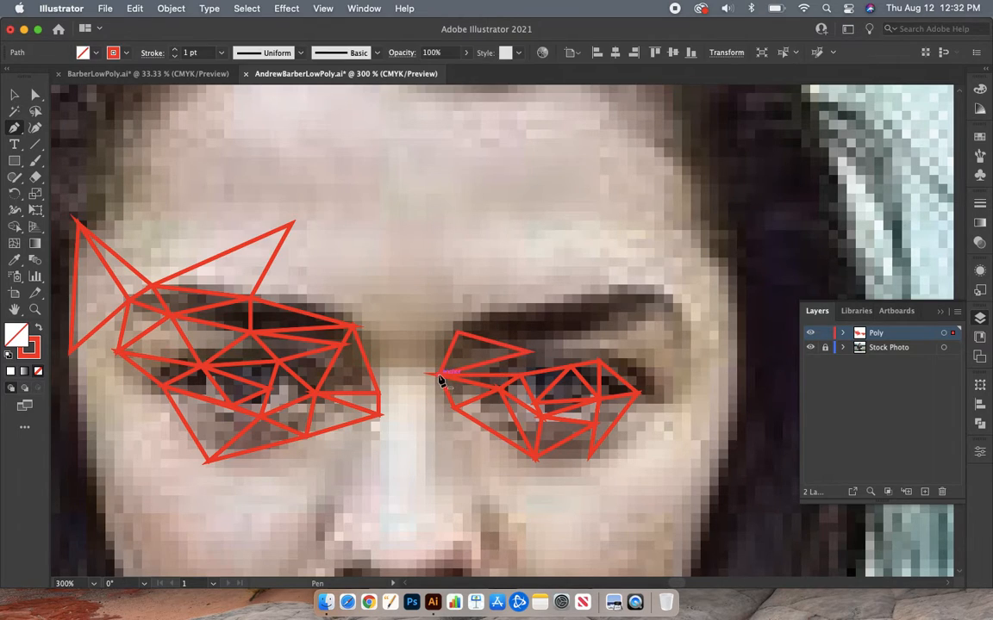
pyautogui.click(527, 352)
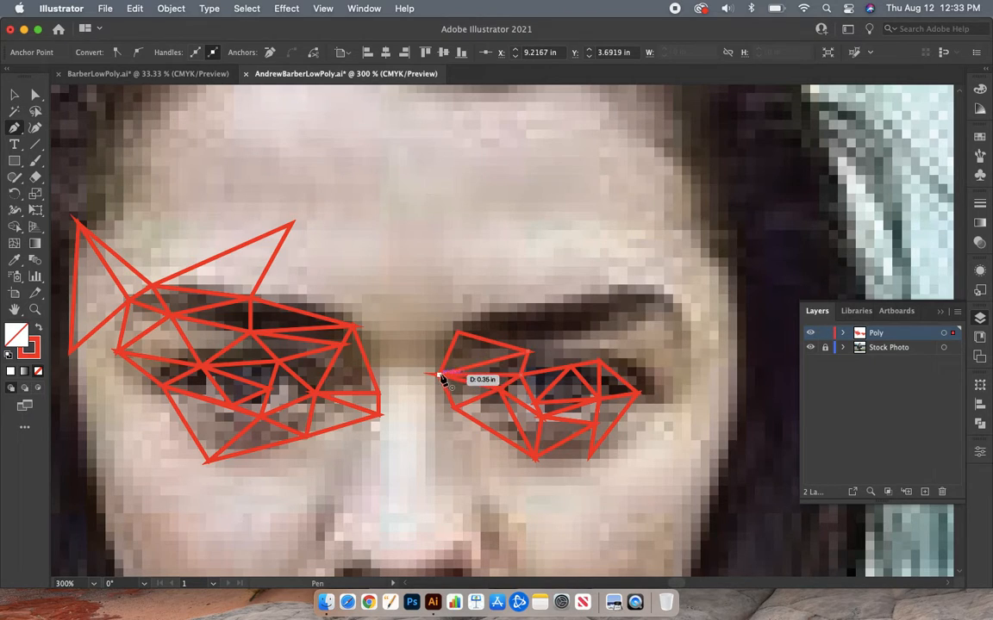
pyautogui.click(441, 378)
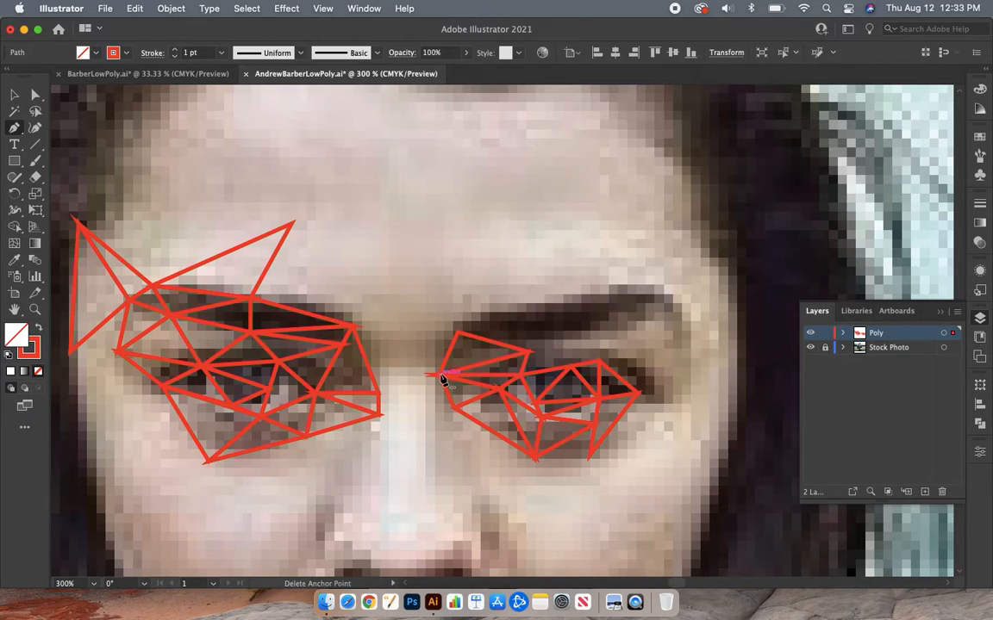
# Step: Span the nose bridge with two adjoining triangles linking the left-hand eye mesh to the inner corner and brow end of the right-hand eye mesh
pyautogui.click(380, 395)
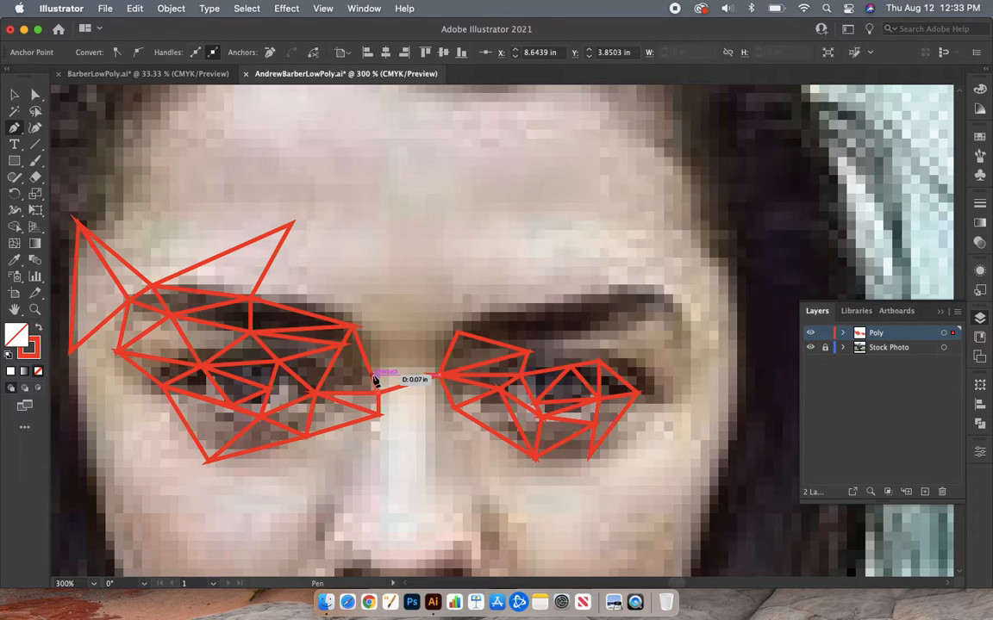
pyautogui.click(439, 376)
pyautogui.click(457, 335)
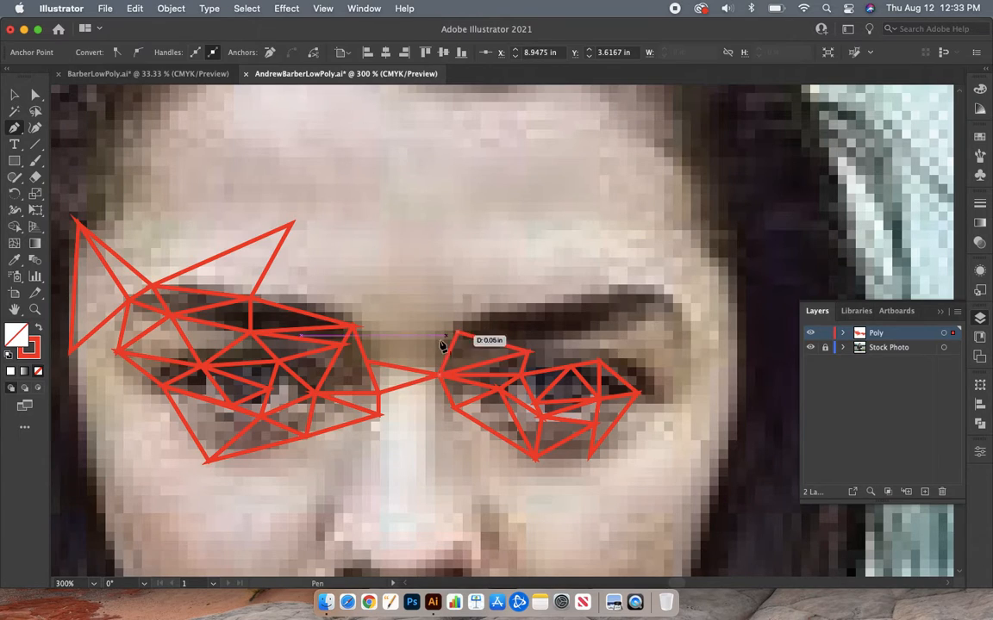
pyautogui.click(367, 362)
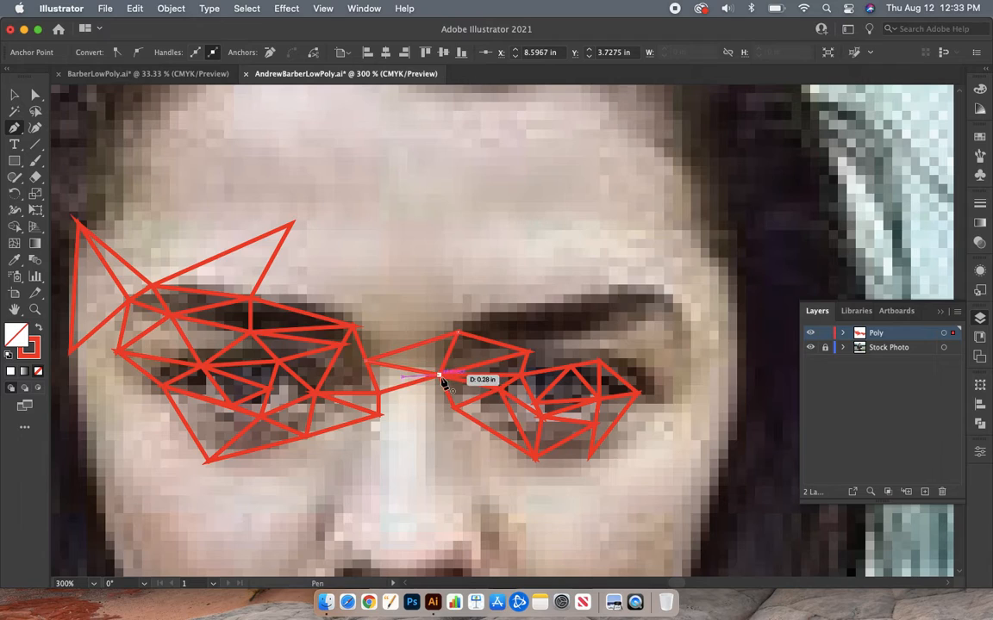
pyautogui.click(440, 376)
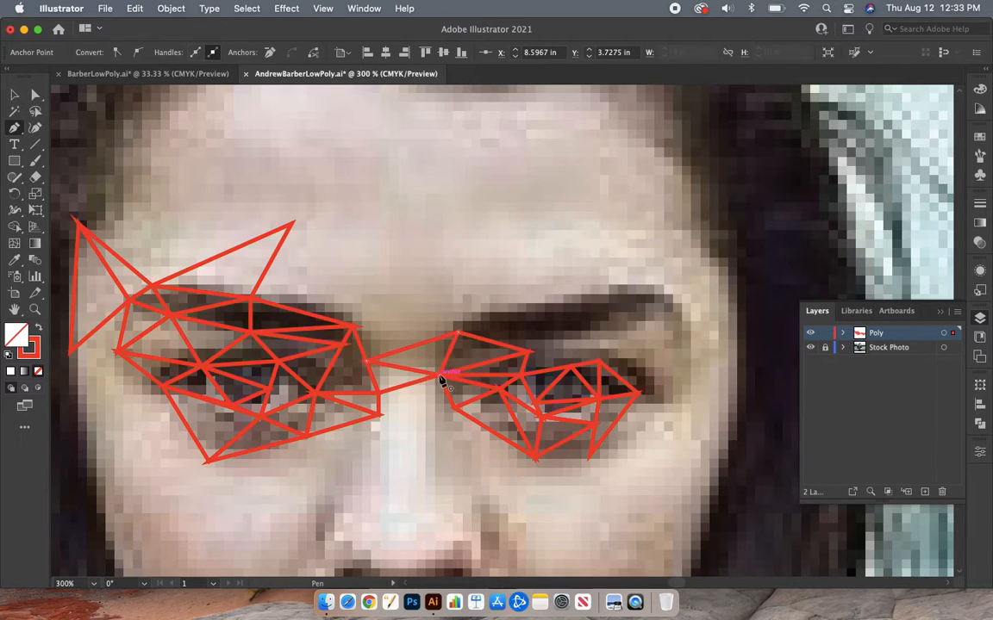
# Step: Draw two triangles between the eyebrows' inner ends, one down to the side of the nose bridge and one up to a point between the brows
pyautogui.click(354, 332)
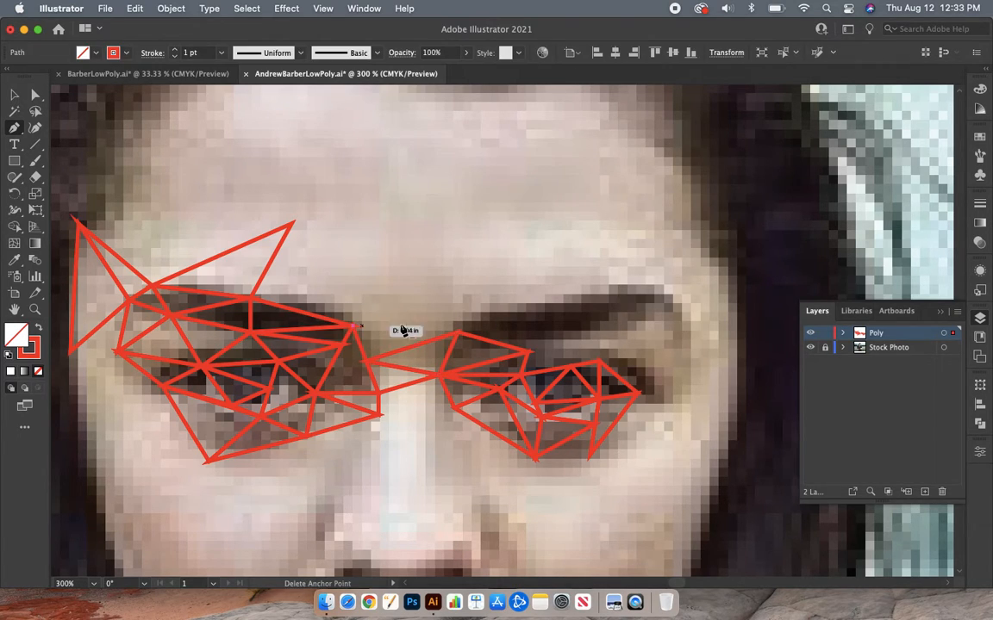
pyautogui.click(458, 333)
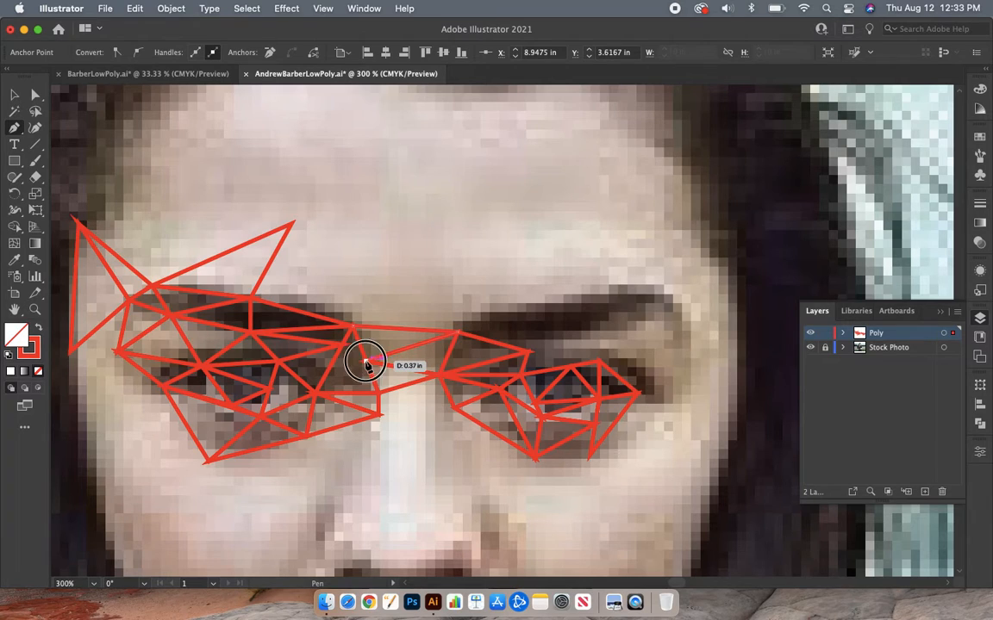
pyautogui.click(365, 365)
pyautogui.click(354, 330)
pyautogui.click(413, 288)
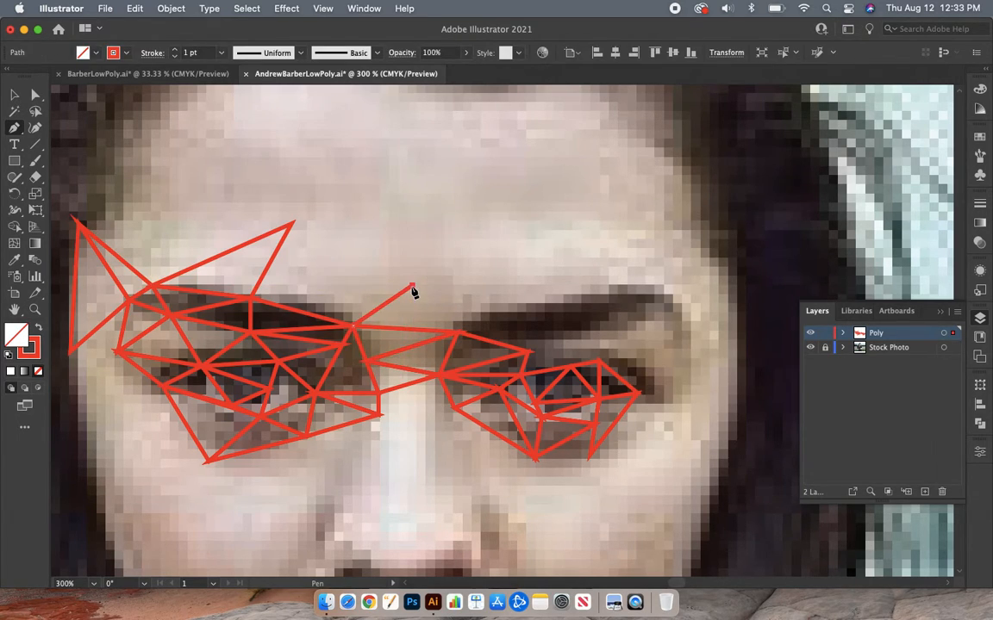
pyautogui.click(459, 334)
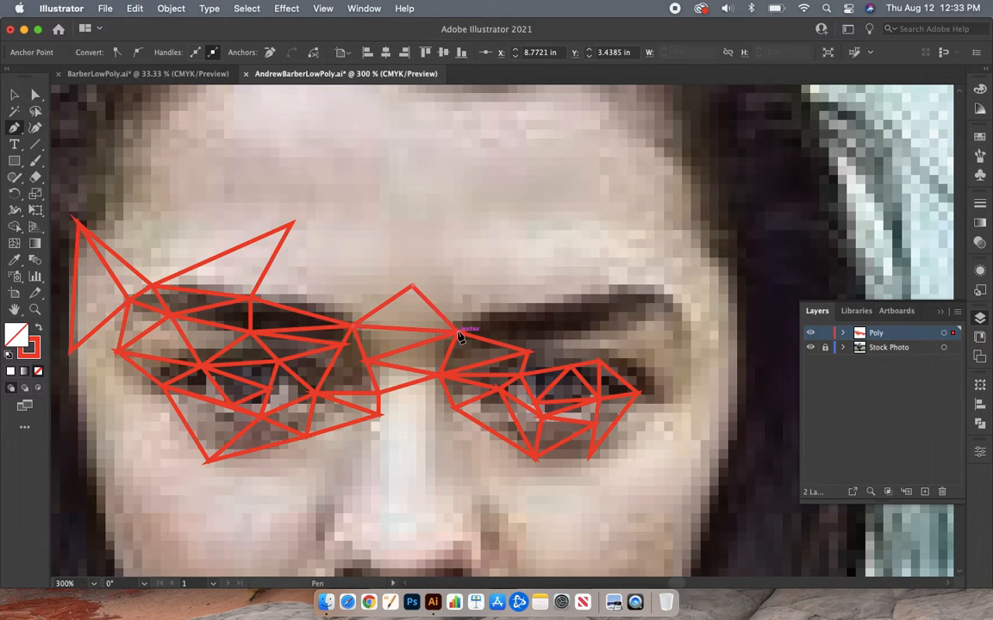
pyautogui.click(355, 327)
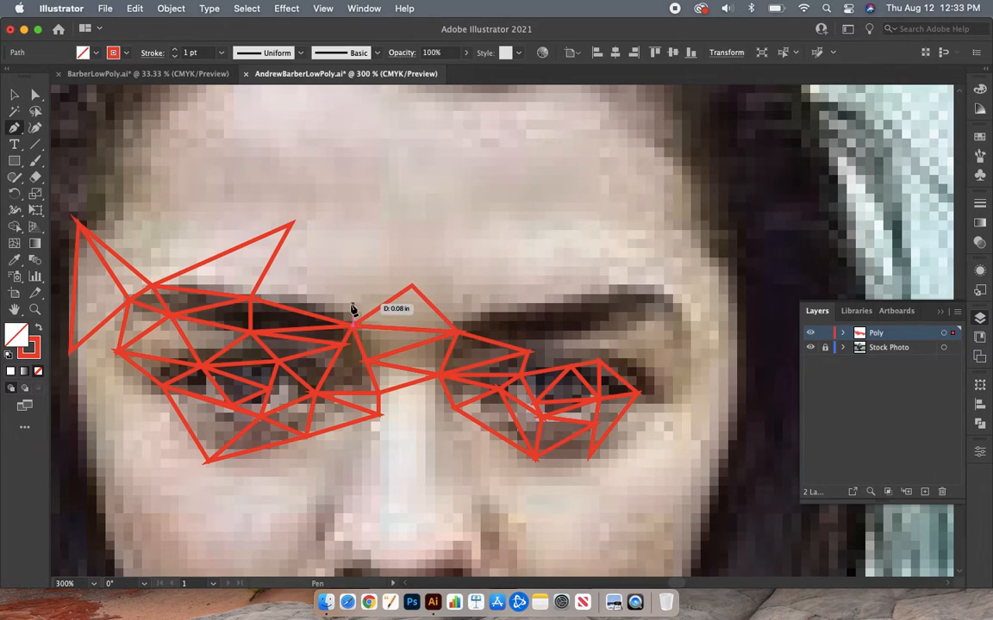
# Step: Add a triangle along the upper edge of the left-hand eyebrow's inner half and another from its inner end to the point between the brows
pyautogui.click(347, 299)
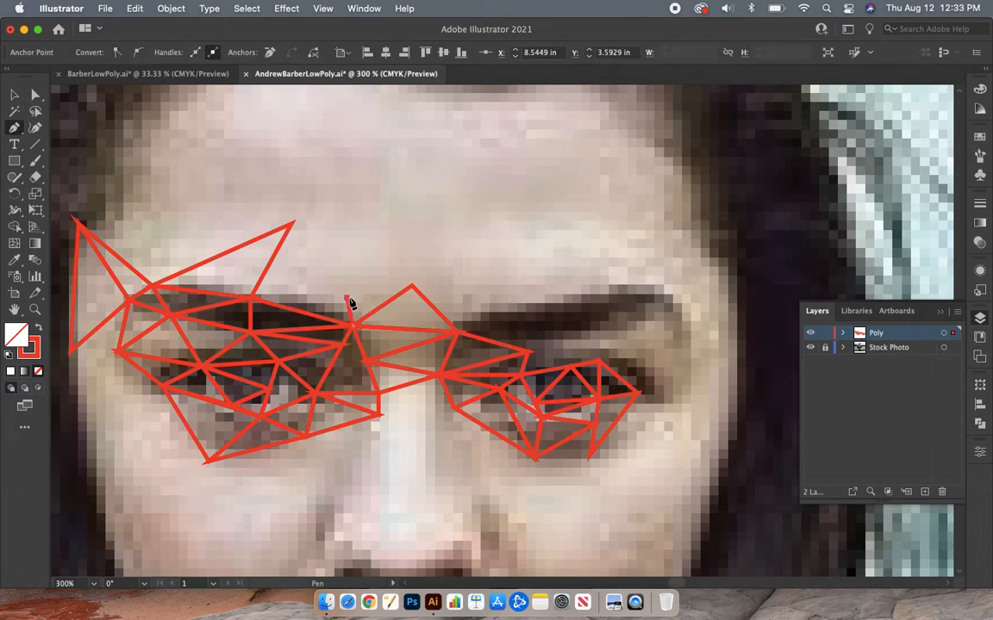
pyautogui.click(251, 298)
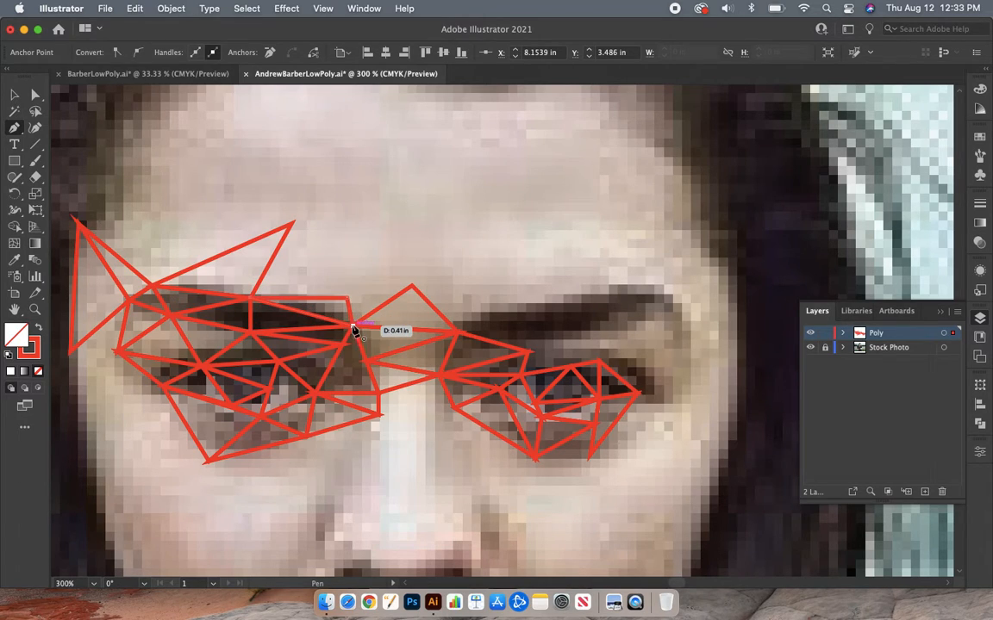
pyautogui.click(352, 328)
pyautogui.click(353, 329)
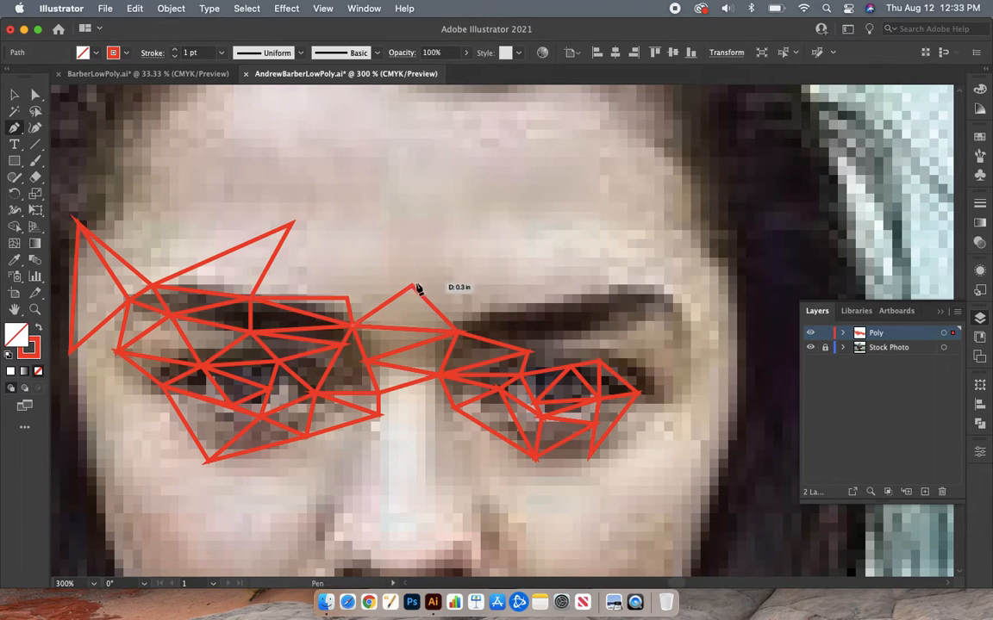
pyautogui.click(412, 286)
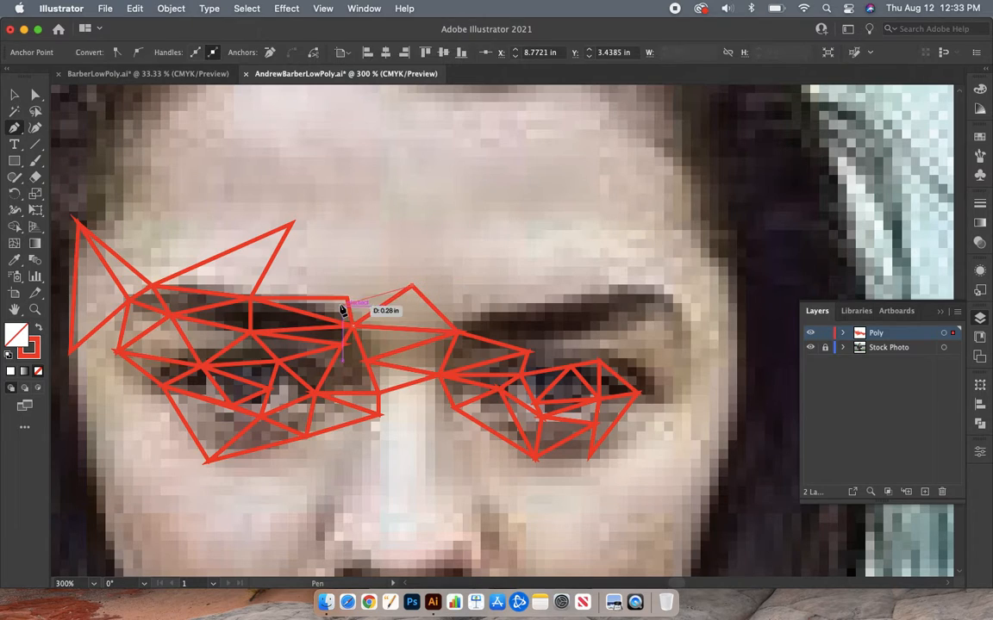
pyautogui.click(348, 298)
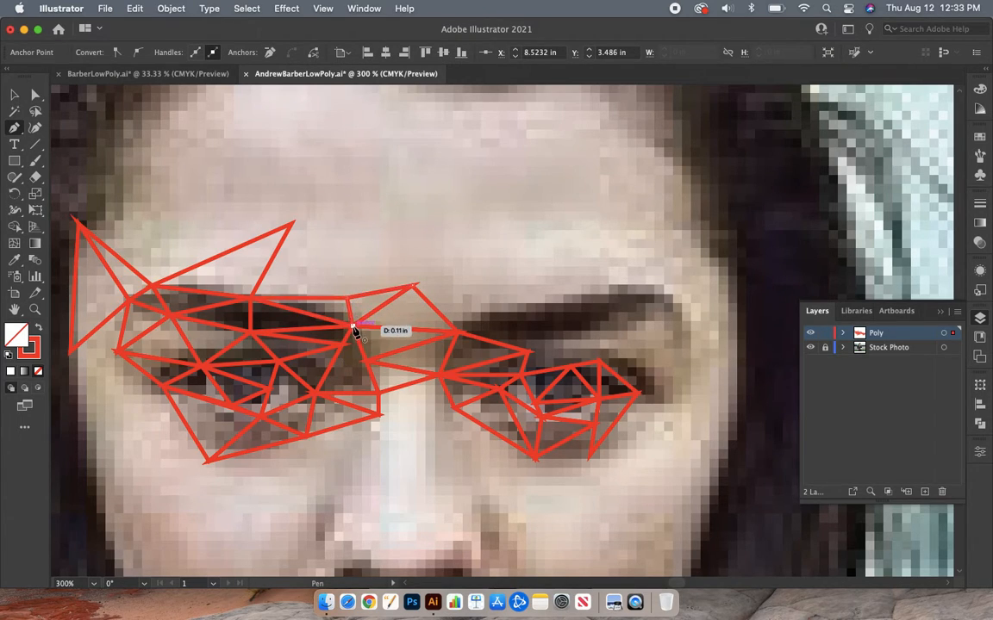
# Step: Draw two triangles onto the lower forehead from the point between the brows, one toward each eyebrow's inner end
pyautogui.click(413, 287)
pyautogui.click(484, 262)
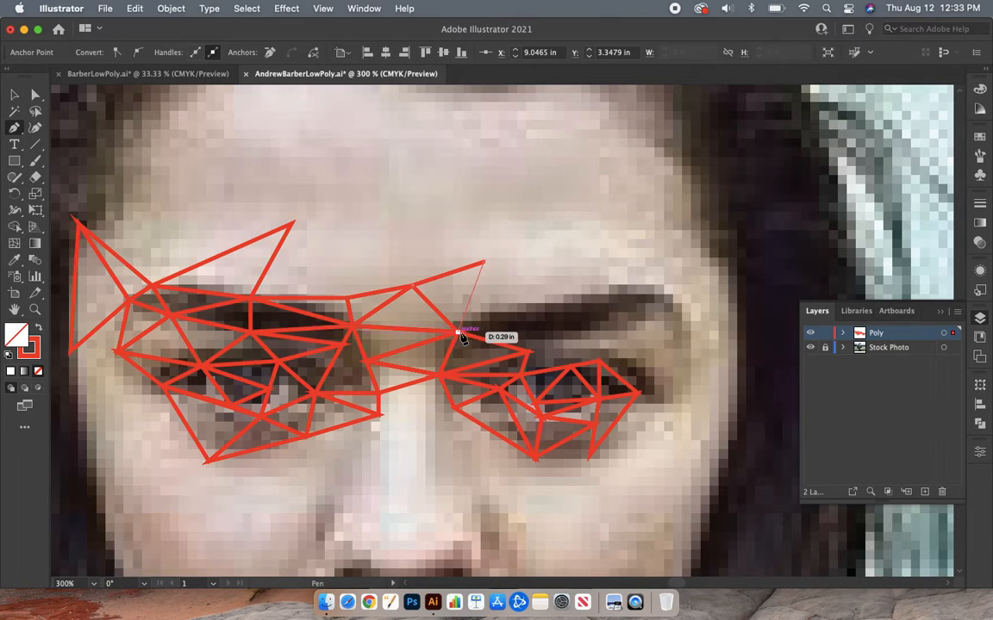
pyautogui.click(457, 333)
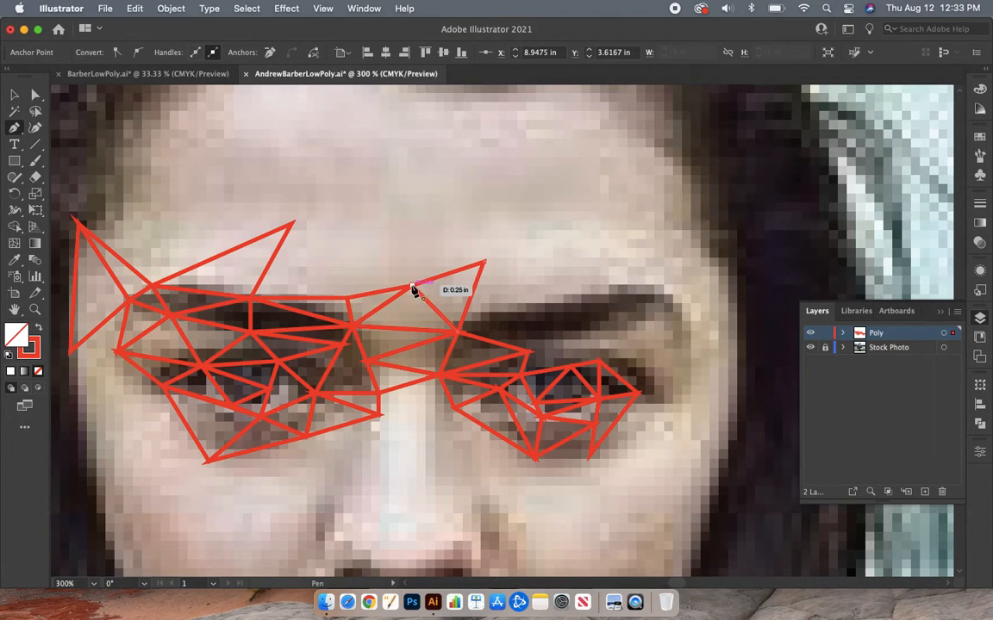
pyautogui.click(412, 288)
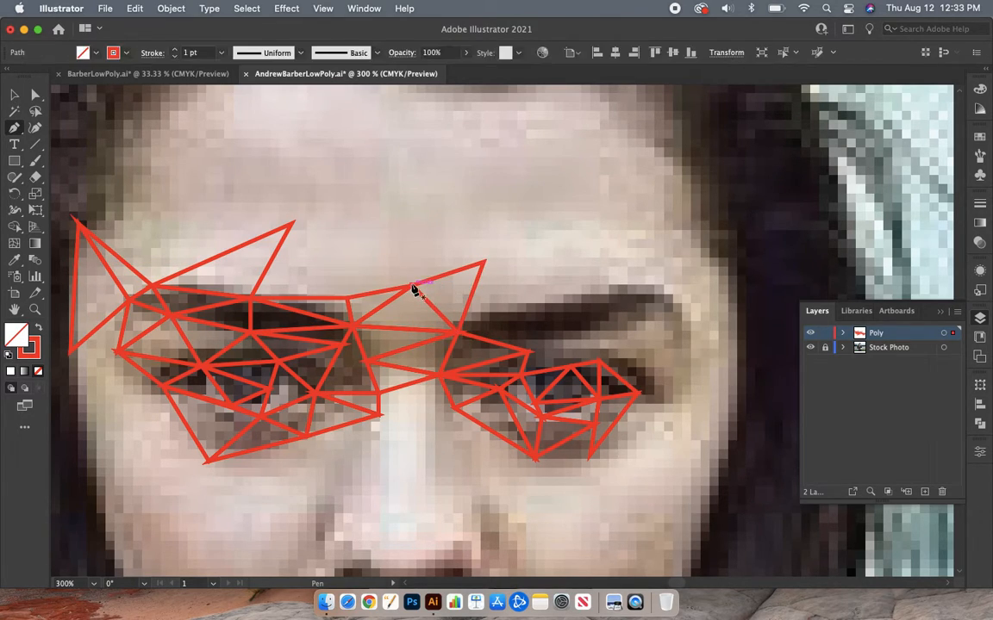
pyautogui.click(358, 235)
pyautogui.click(348, 298)
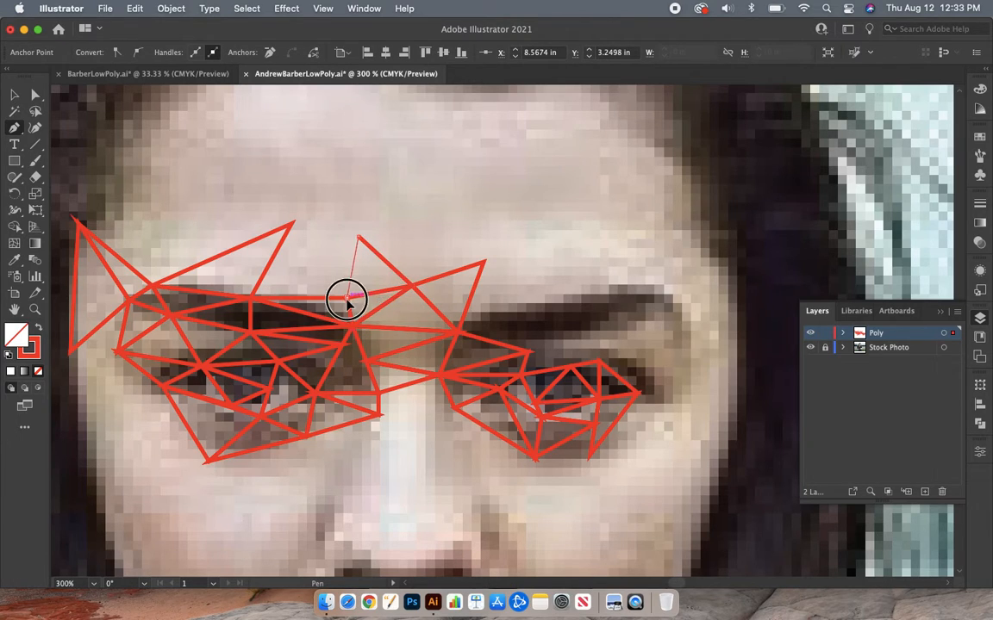
pyautogui.click(413, 289)
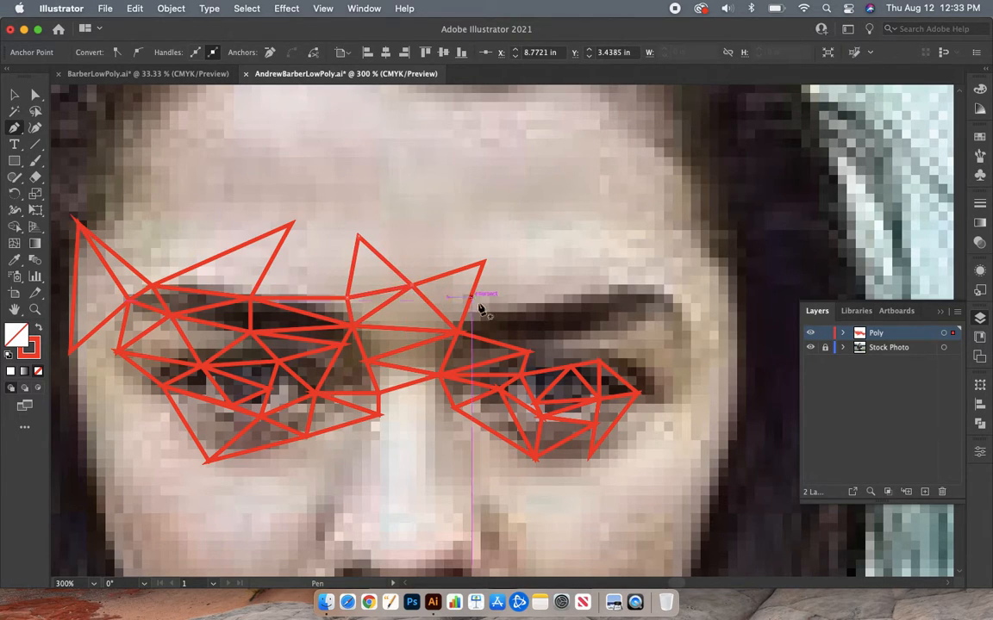
# Step: Cover the inner part of the right-hand eyebrow with two triangles, one down to the upper lid and one along the brow's upper edge
pyautogui.click(458, 334)
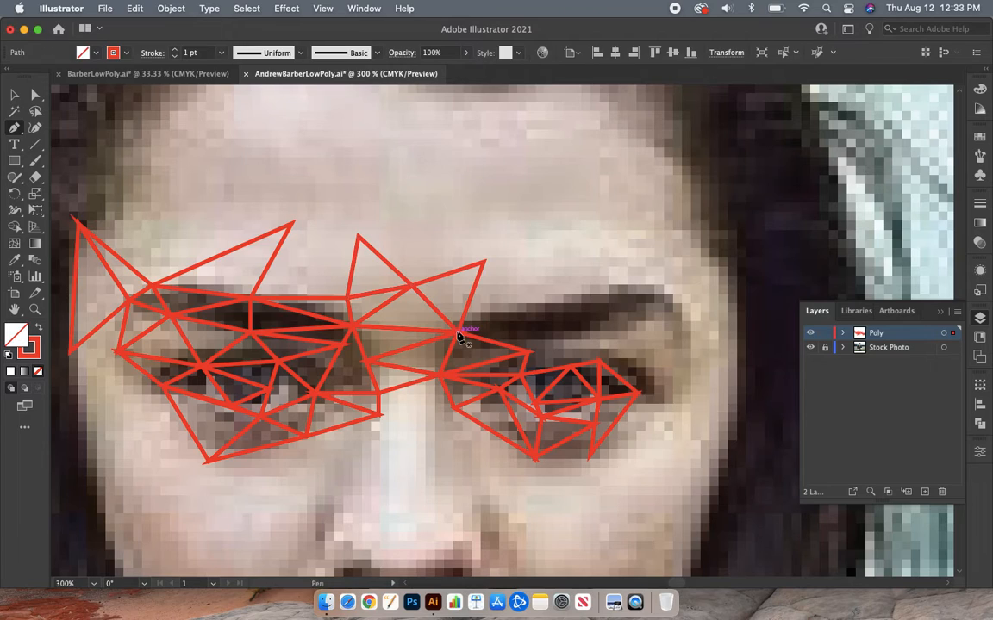
pyautogui.click(542, 307)
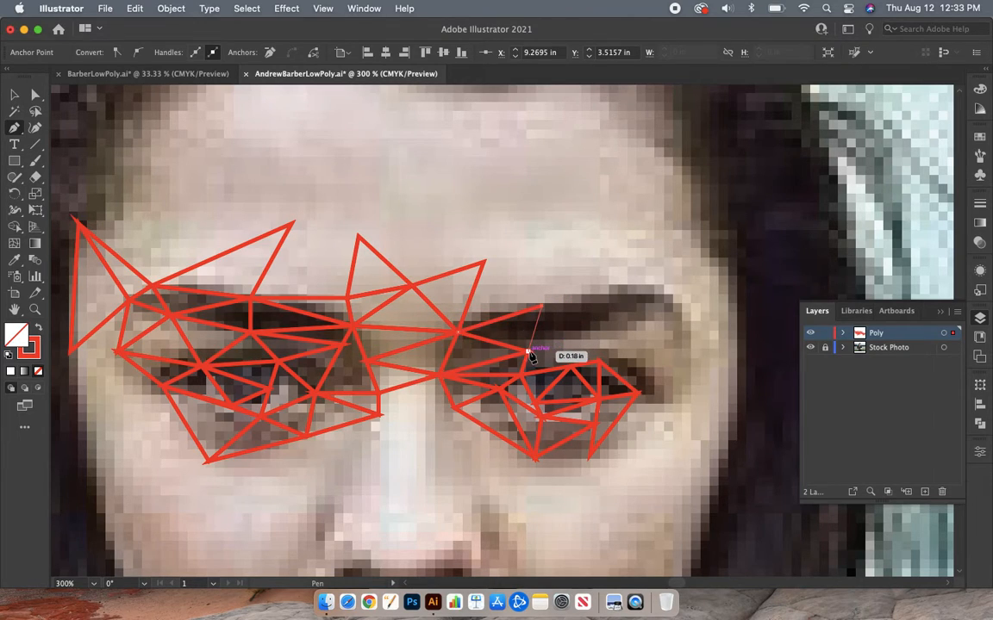
pyautogui.click(528, 352)
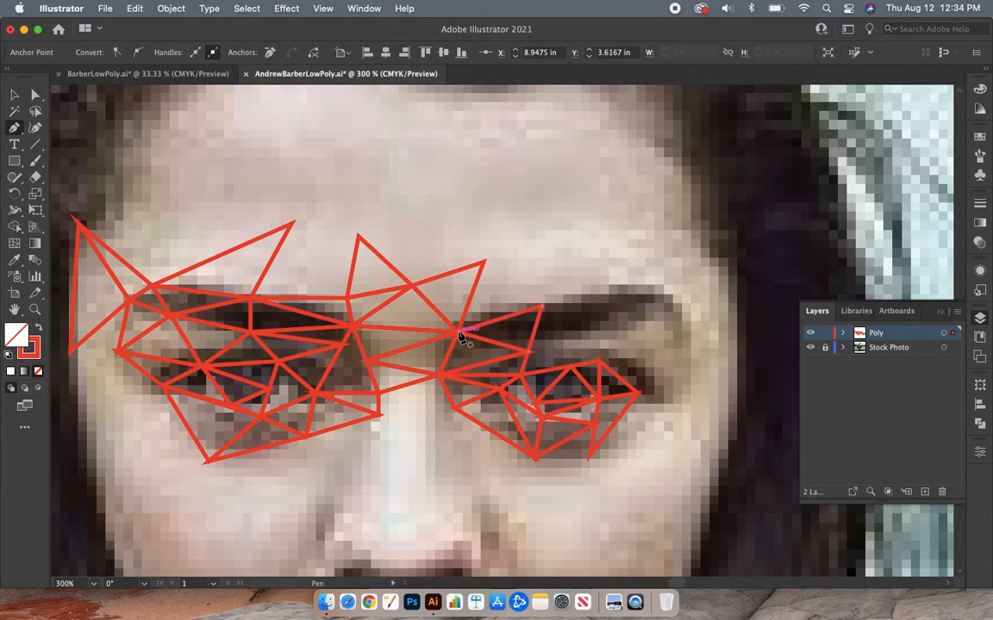
pyautogui.click(459, 333)
pyautogui.click(542, 306)
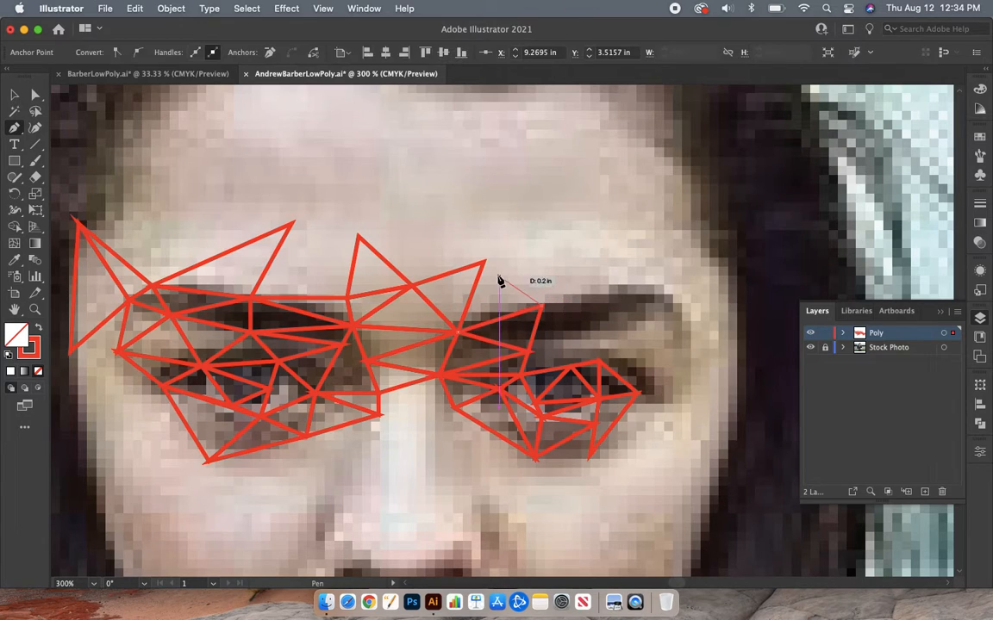
pyautogui.click(466, 308)
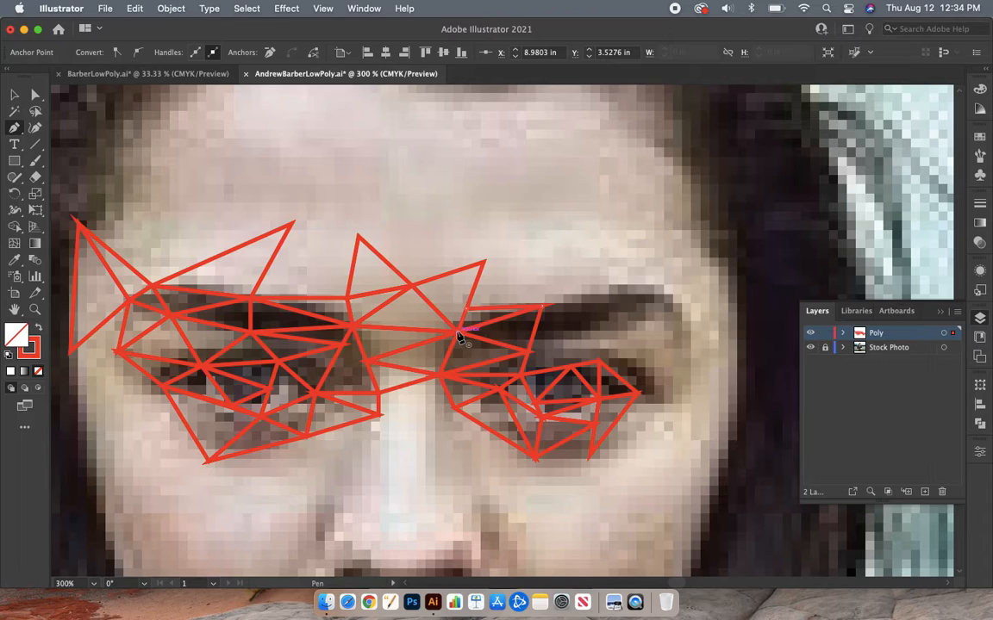
# Step: Draw a triangle above the inner half of the right-hand eyebrow and a long narrow one along its upper edge to the outer end
pyautogui.click(542, 307)
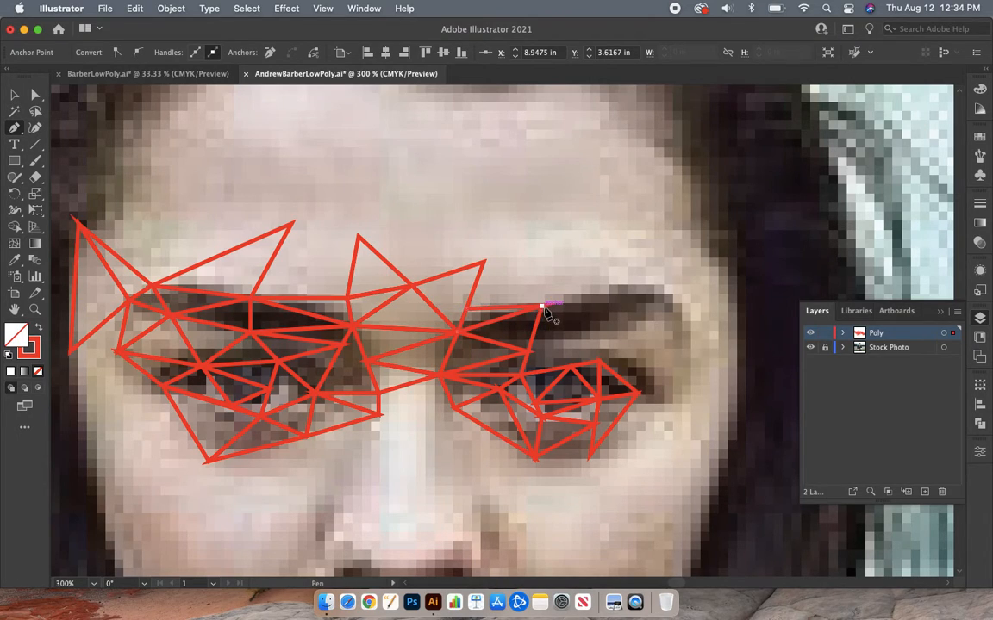
pyautogui.click(483, 263)
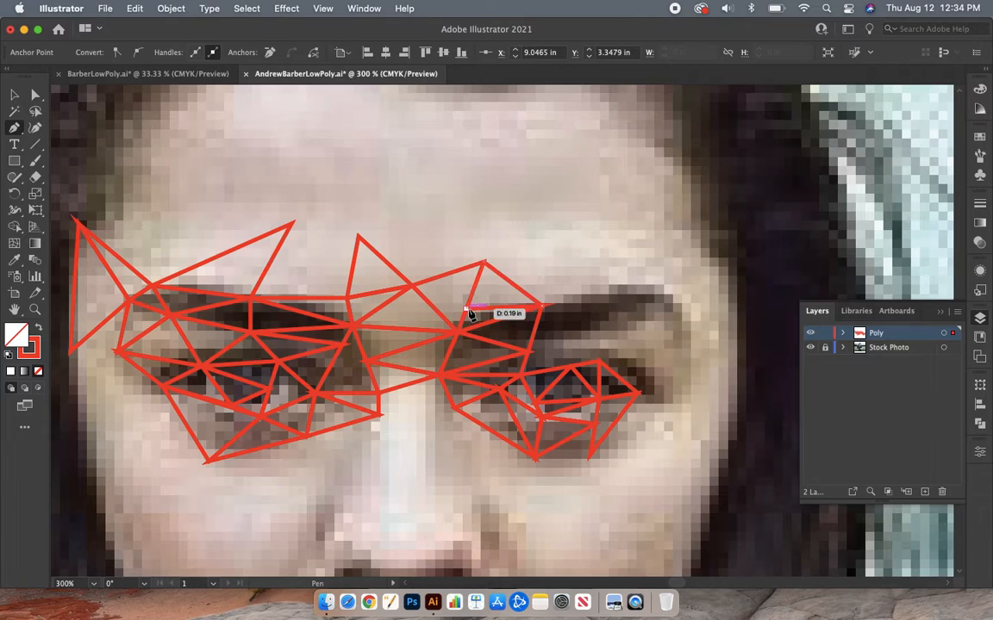
pyautogui.click(542, 307)
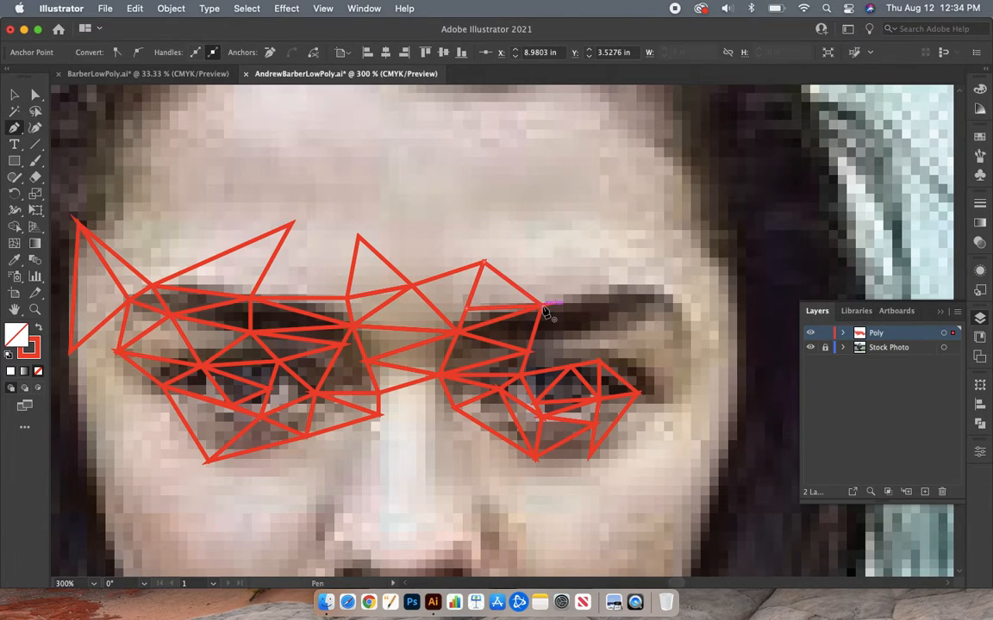
pyautogui.click(664, 289)
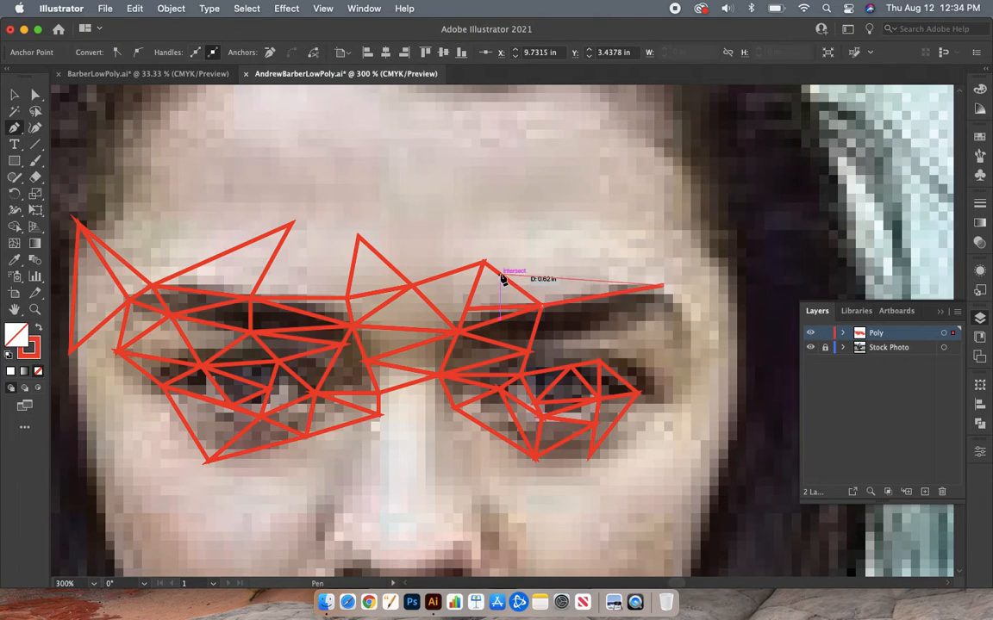
pyautogui.click(500, 275)
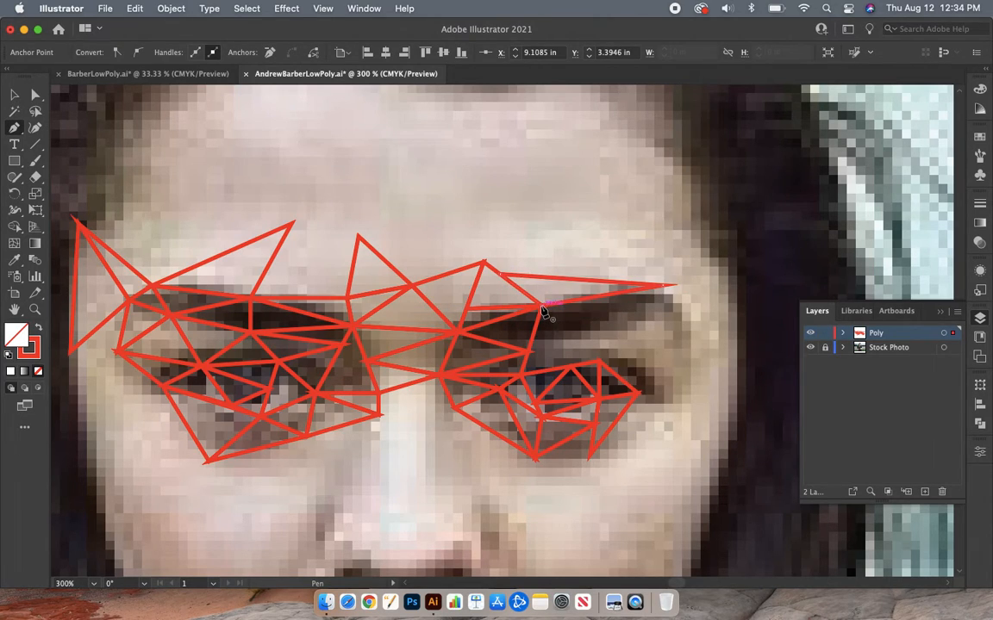
# Step: Draw two triangles above the right-hand eyebrow that share a new forehead point, filling the area from the inner brow to its outer end
pyautogui.click(483, 262)
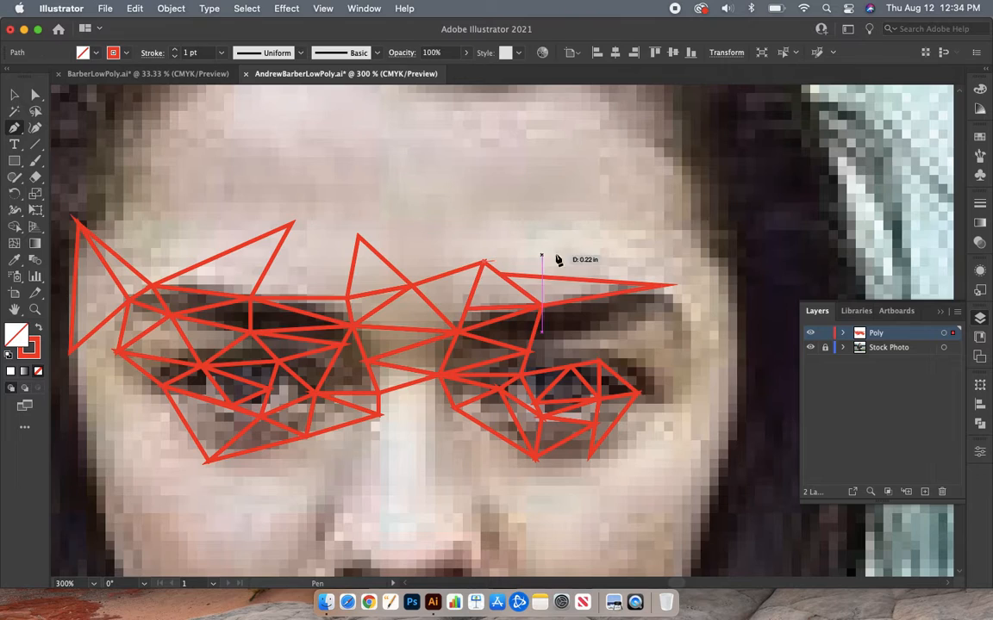
pyautogui.click(601, 236)
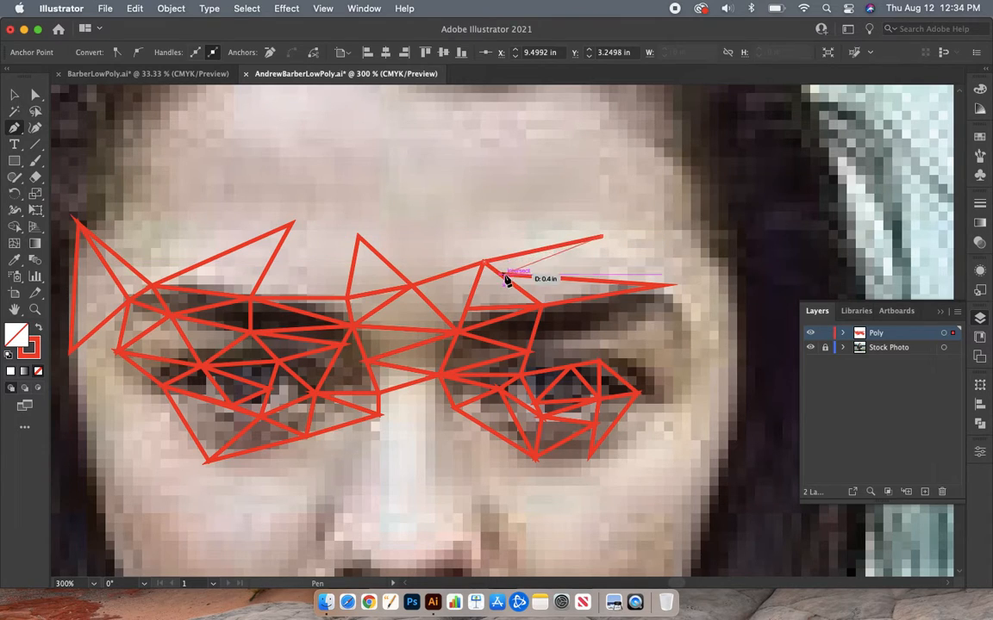
pyautogui.click(500, 275)
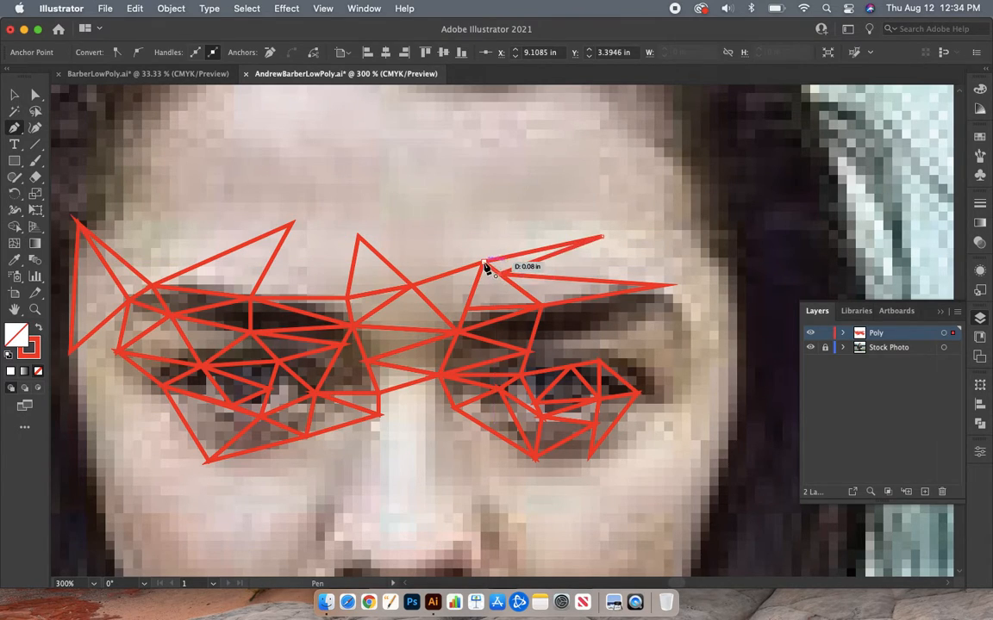
pyautogui.click(602, 236)
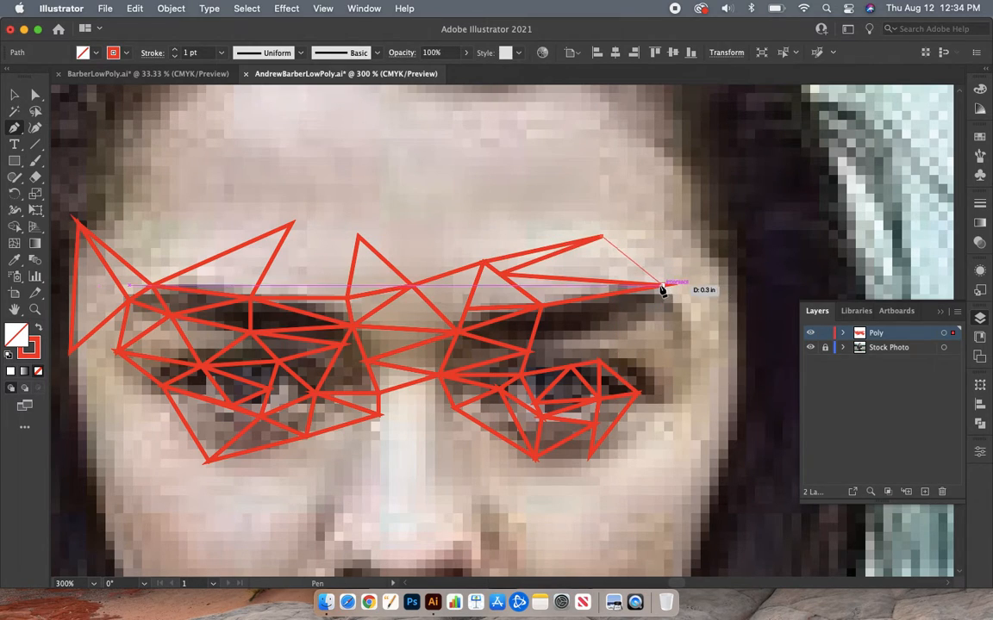
pyautogui.click(663, 285)
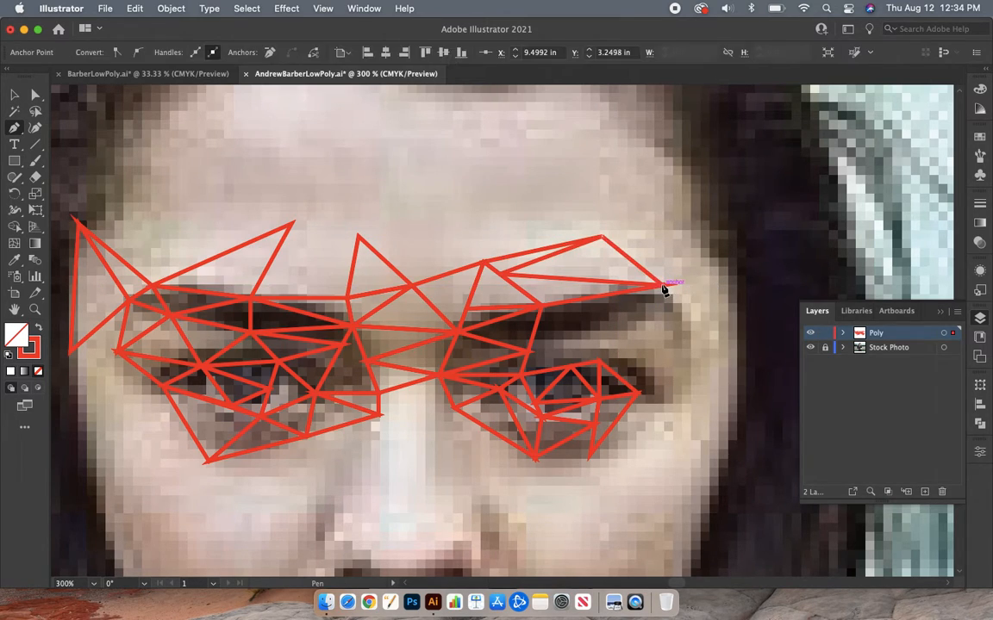
pyautogui.click(502, 277)
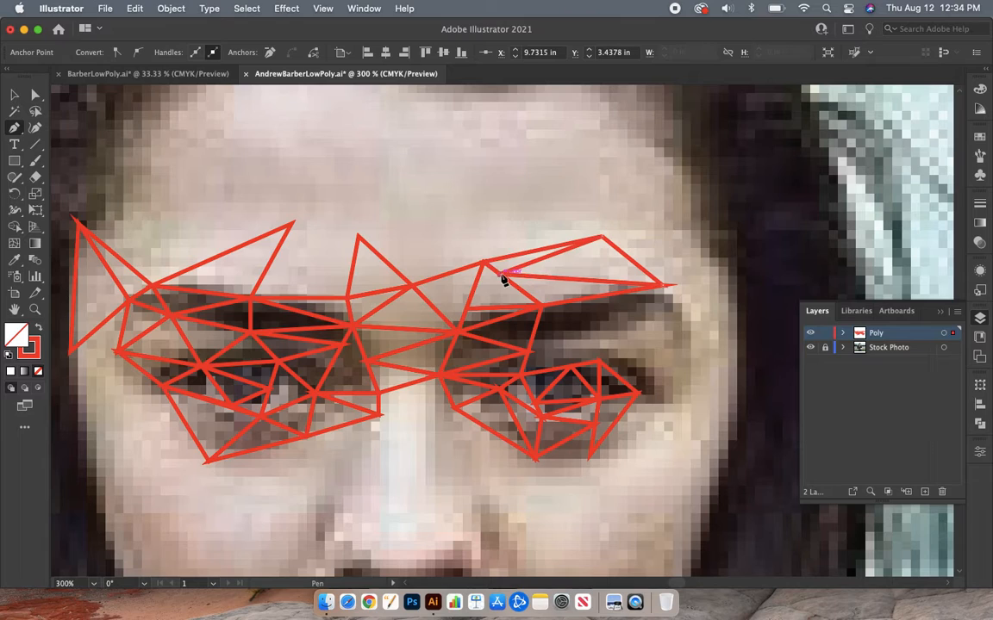
# Step: Draw two triangles beside the right-hand eyebrow's outer end that share a new upper temple point, one above the brow and one down the temple
pyautogui.click(603, 237)
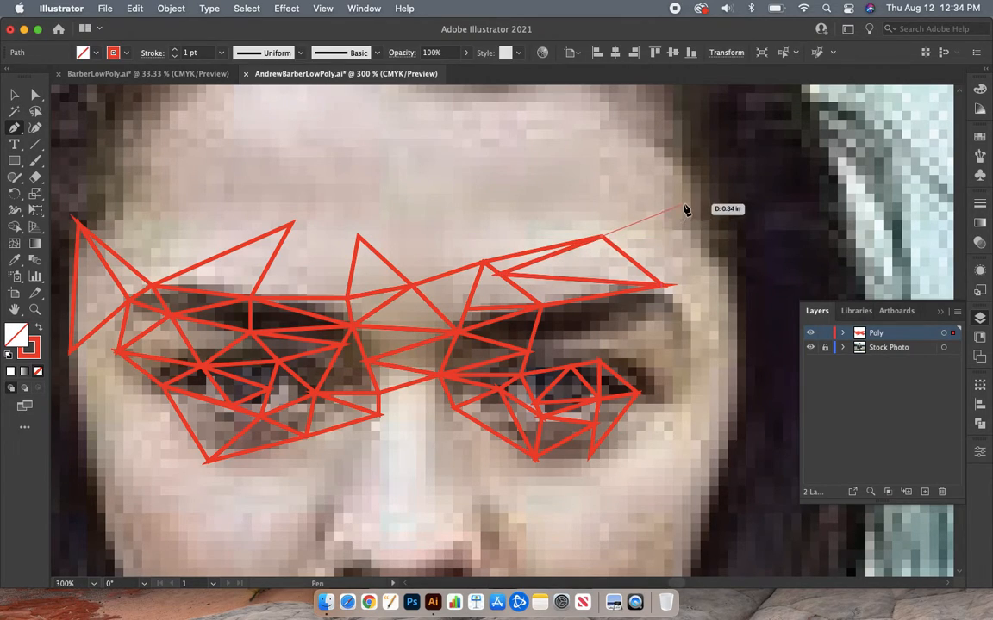
pyautogui.click(681, 207)
pyautogui.click(664, 286)
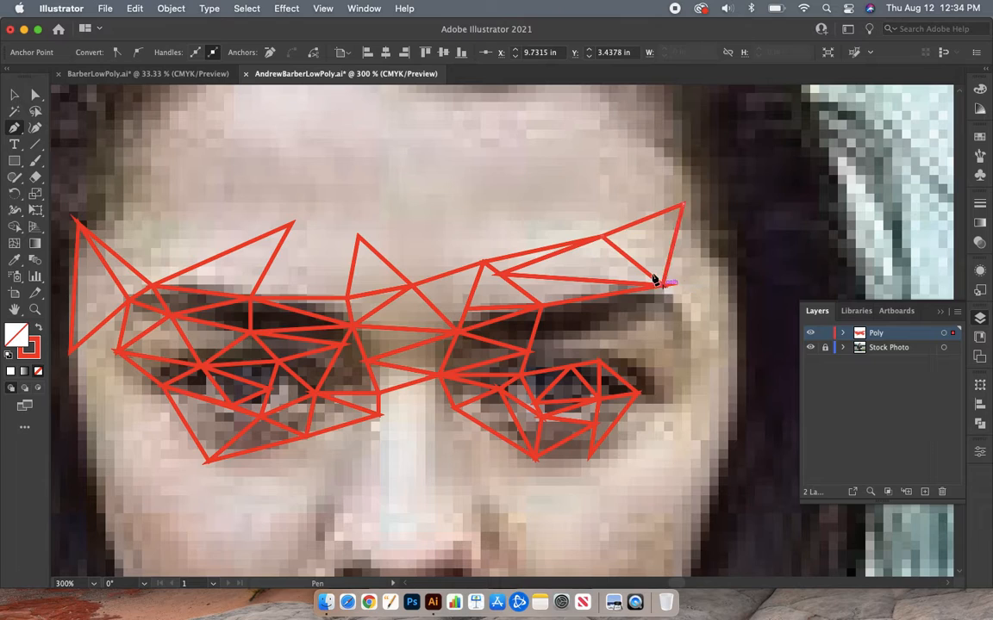
pyautogui.click(603, 237)
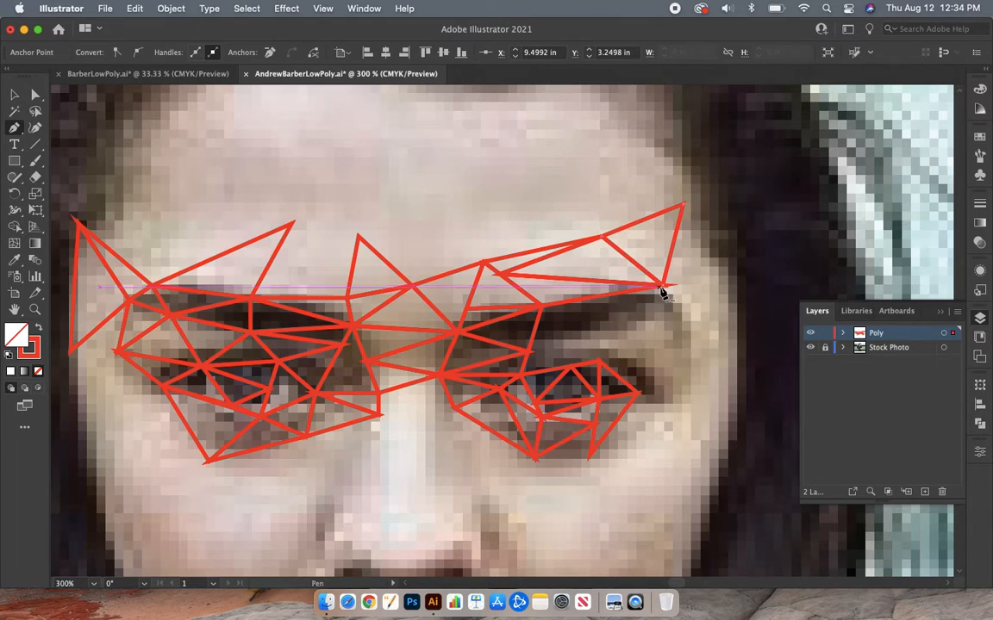
pyautogui.click(664, 286)
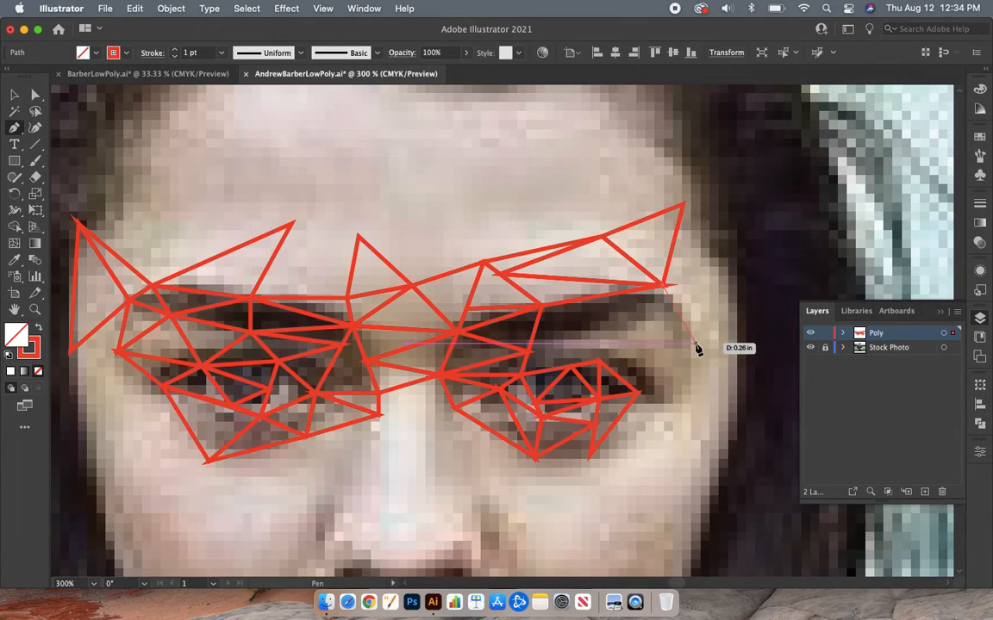
pyautogui.click(699, 347)
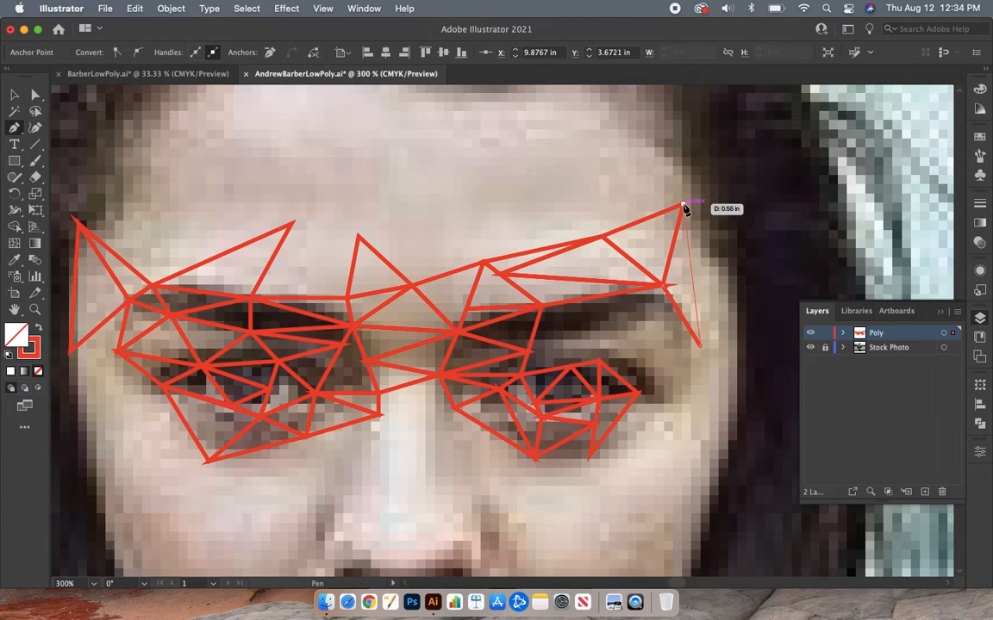
pyautogui.click(682, 207)
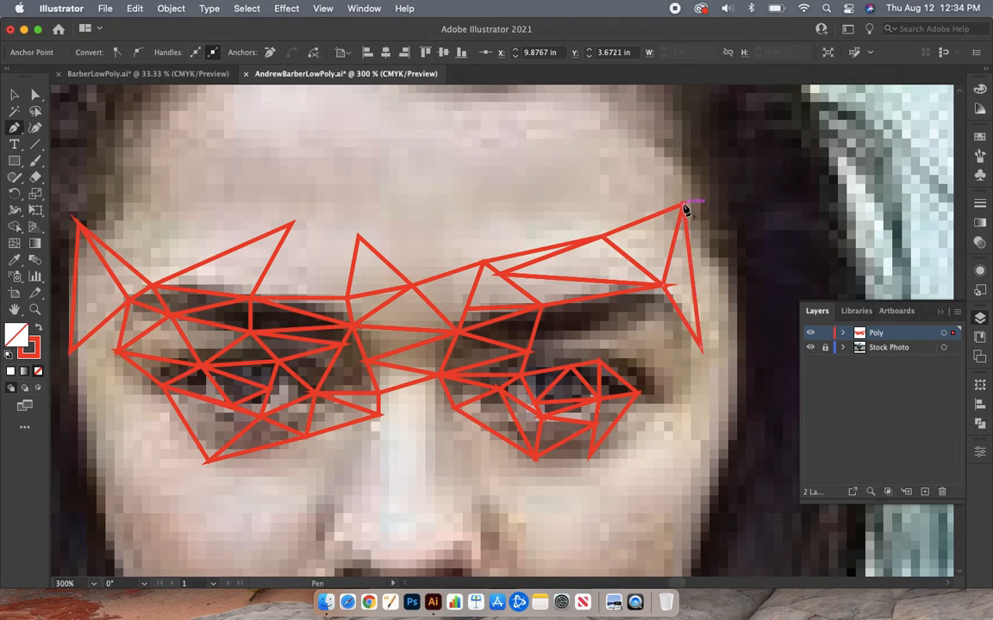
pyautogui.click(664, 287)
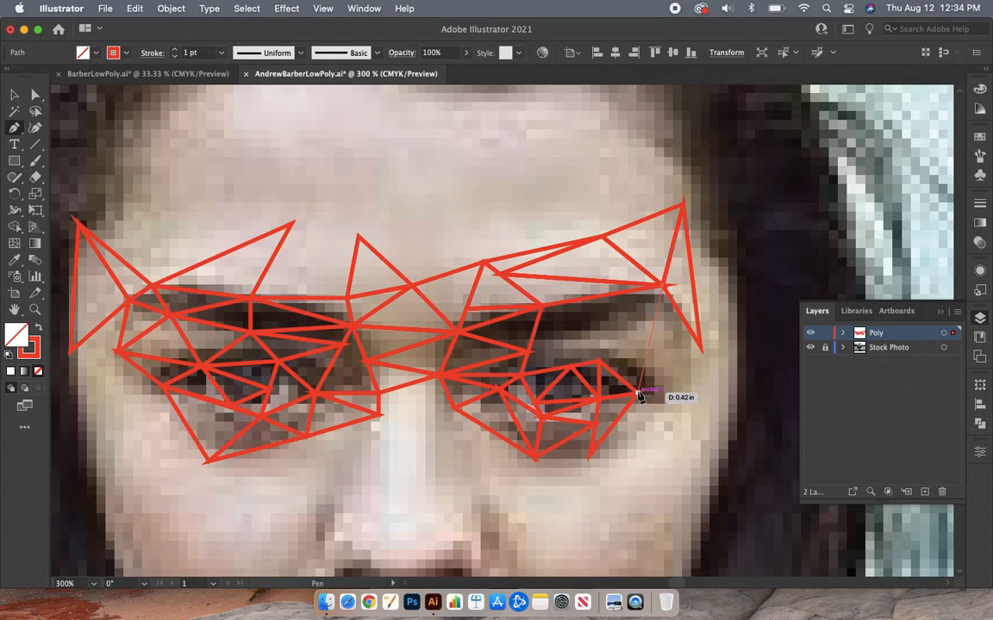
# Step: Draw triangles from the right-hand eyebrow's outer end, one to the outer eye corner and lower temple point and one across the upper lid
pyautogui.click(639, 395)
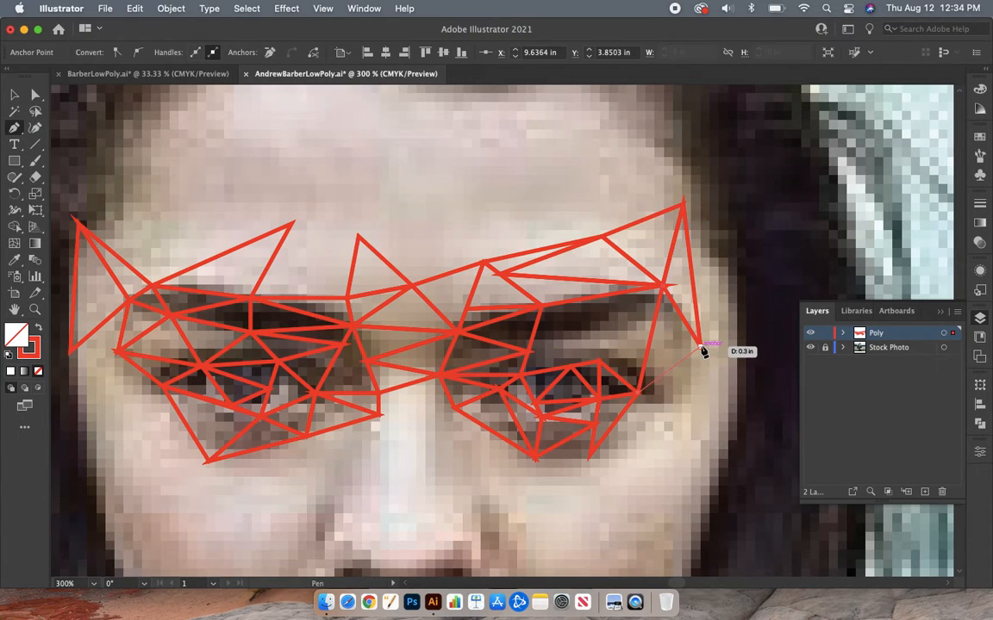
pyautogui.click(700, 348)
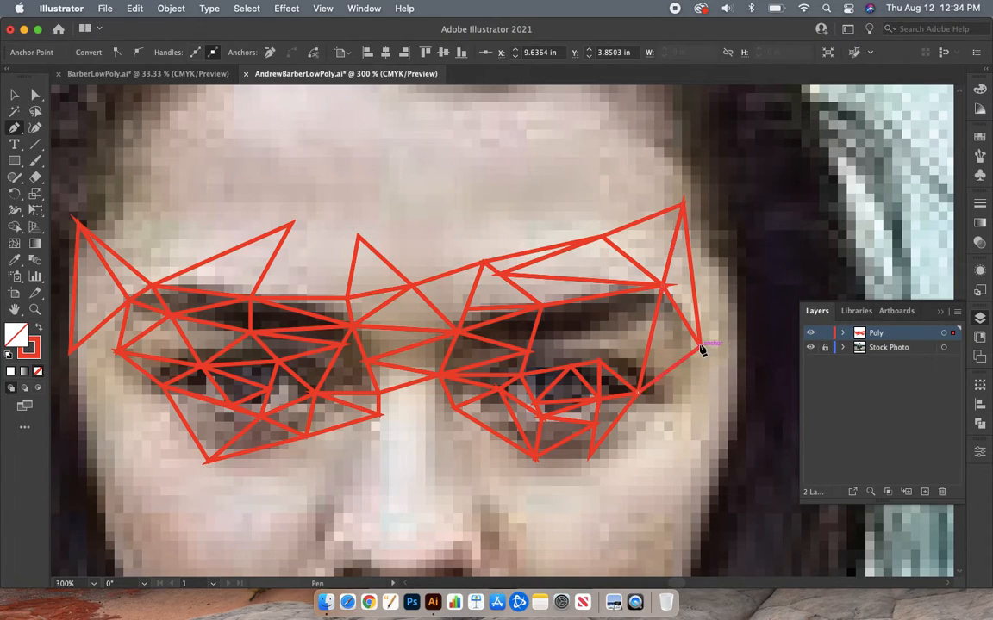
pyautogui.click(663, 288)
pyautogui.click(663, 288)
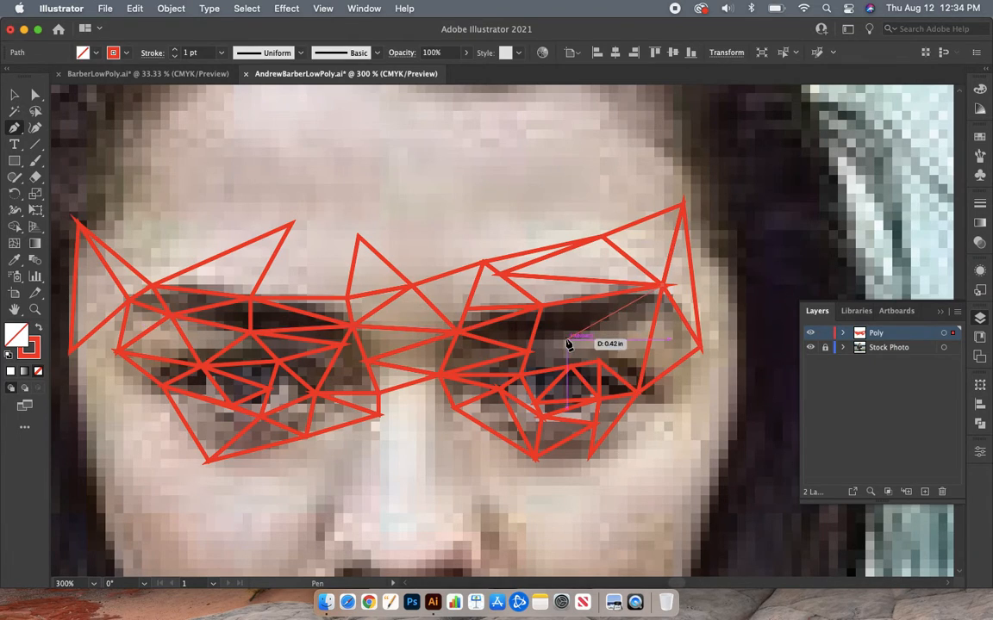
pyautogui.click(569, 345)
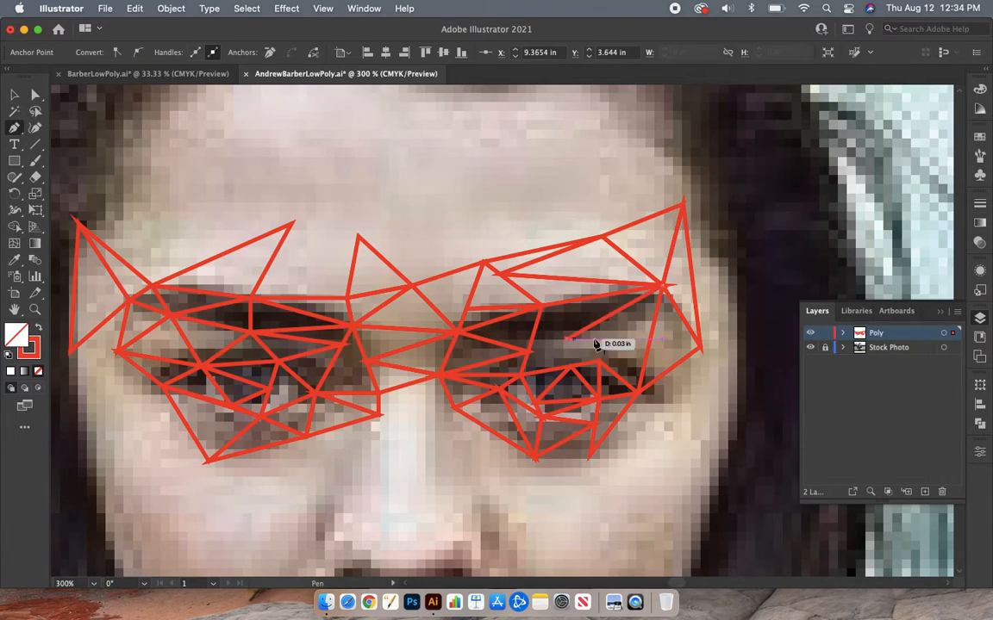
pyautogui.click(649, 342)
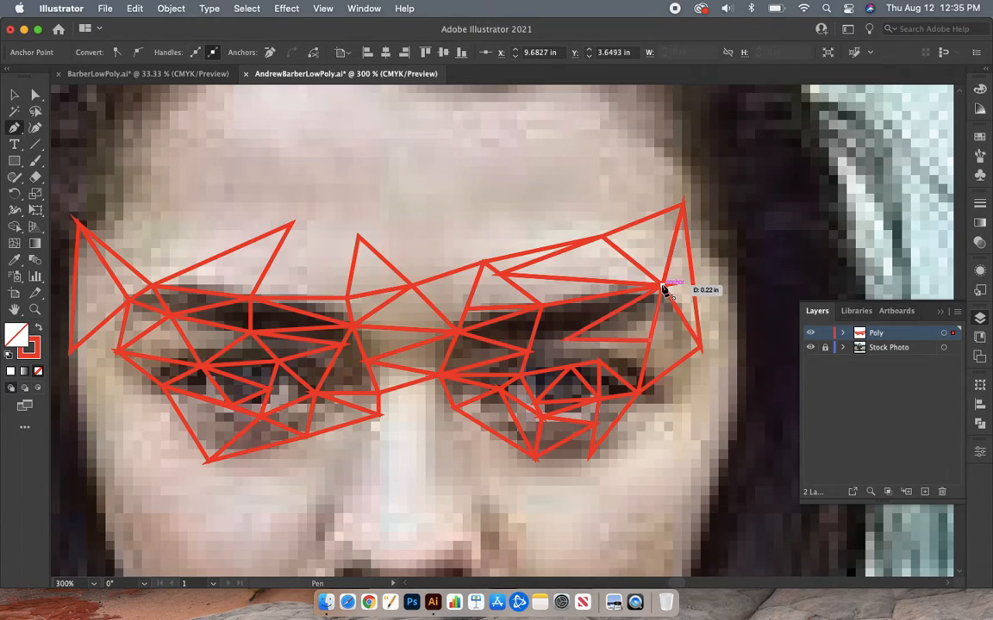
# Step: Cover the underside of the right-hand eyebrow with two triangles that meet at the mid-lid point, one outward and one toward the inner lid
pyautogui.click(566, 339)
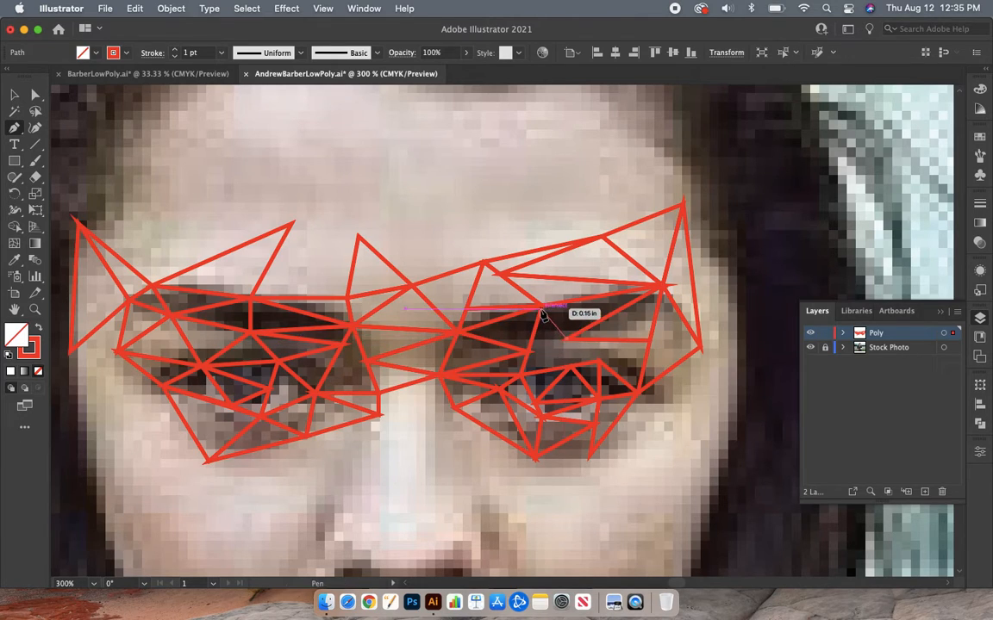
pyautogui.click(541, 307)
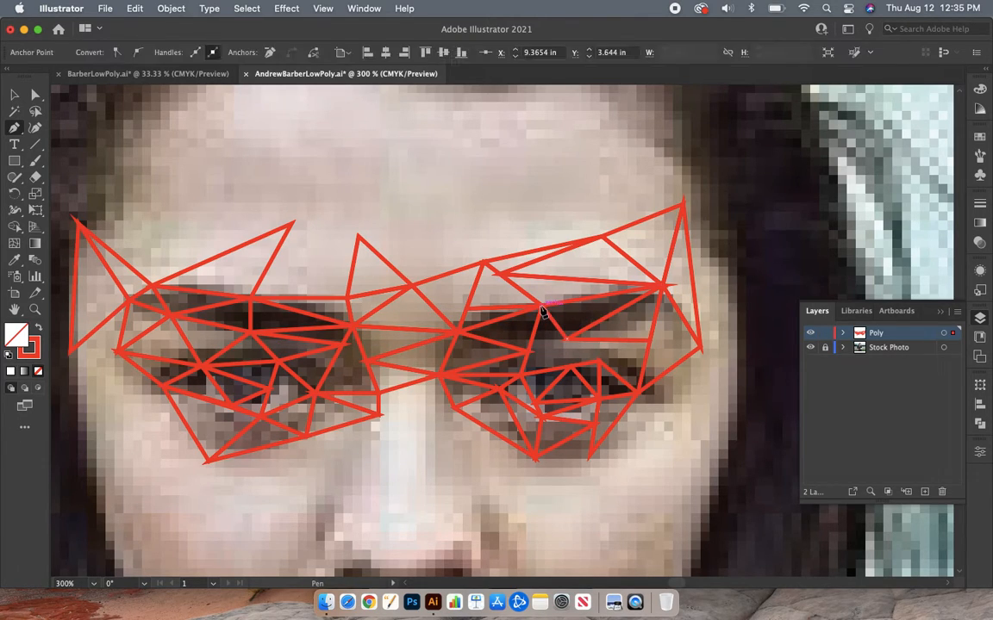
pyautogui.click(665, 284)
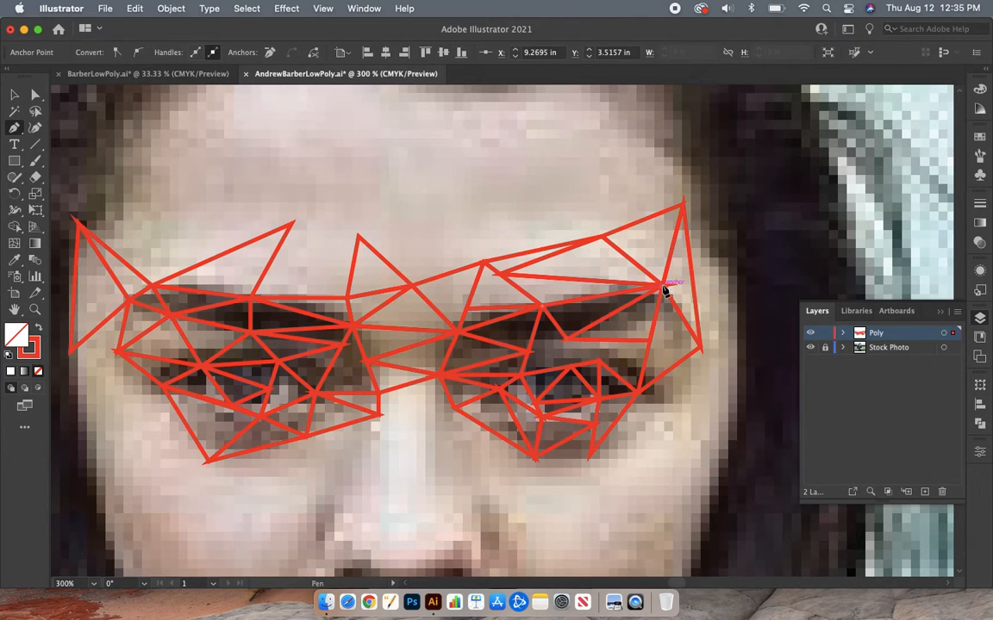
pyautogui.click(566, 340)
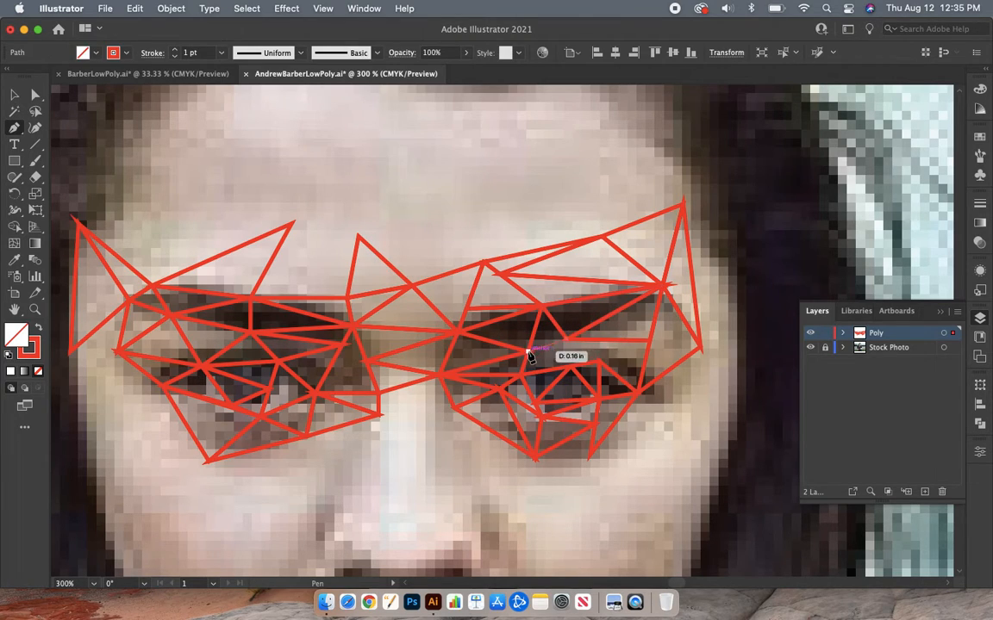
pyautogui.click(528, 352)
pyautogui.click(541, 307)
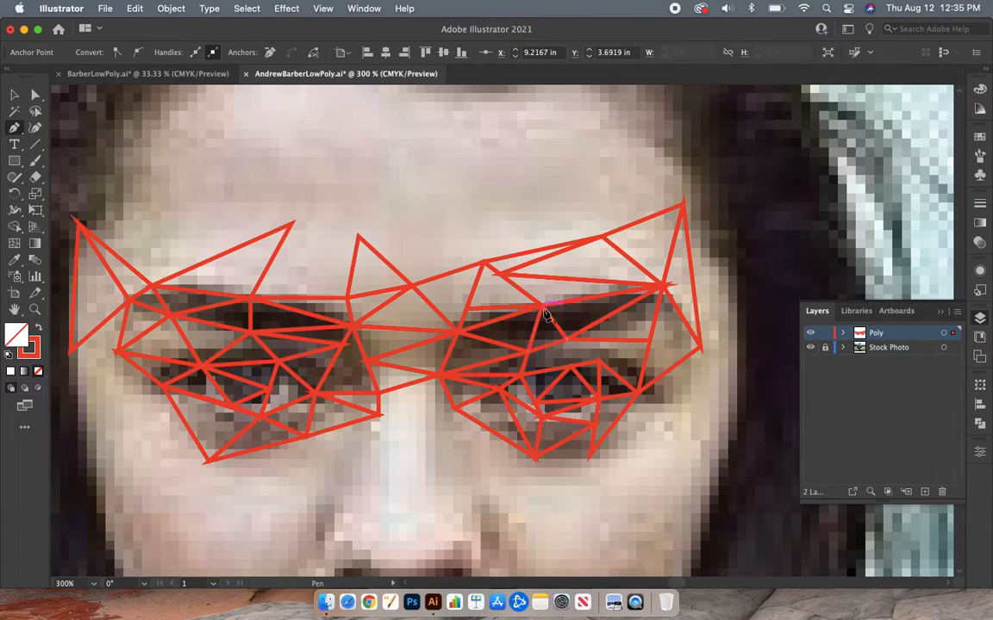
pyautogui.click(566, 339)
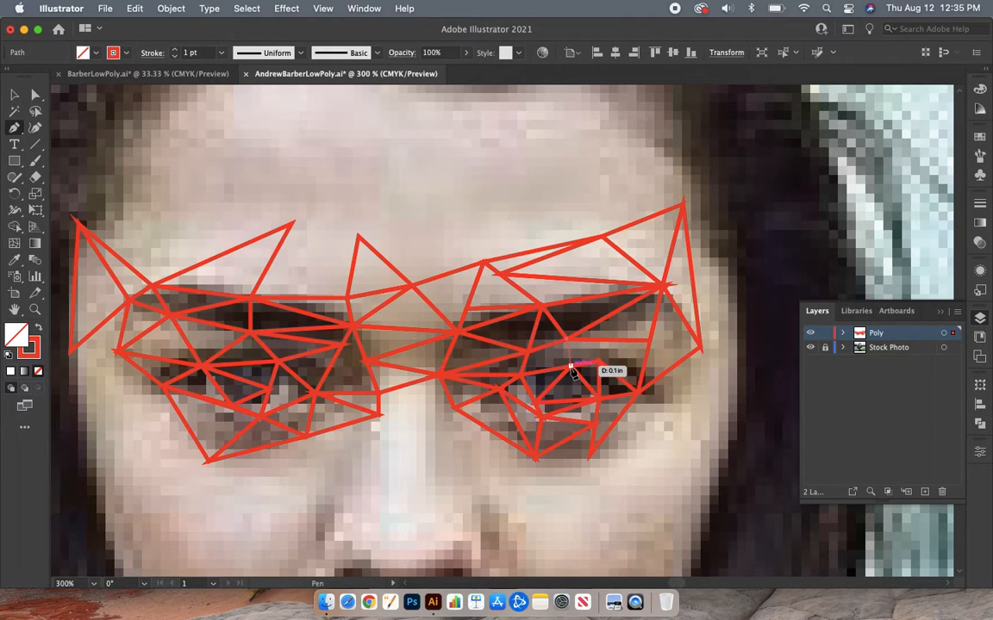
# Step: Fill the right-hand upper lid with triangles between the mid-lid point, the upper eye outline and the outer lid
pyautogui.click(570, 366)
pyautogui.click(527, 352)
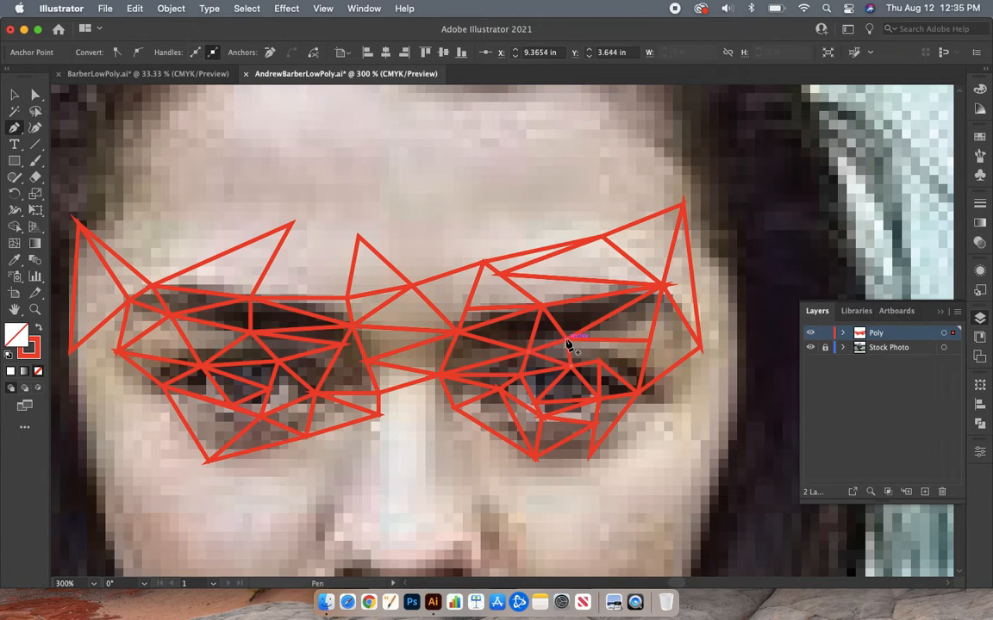
pyautogui.click(567, 345)
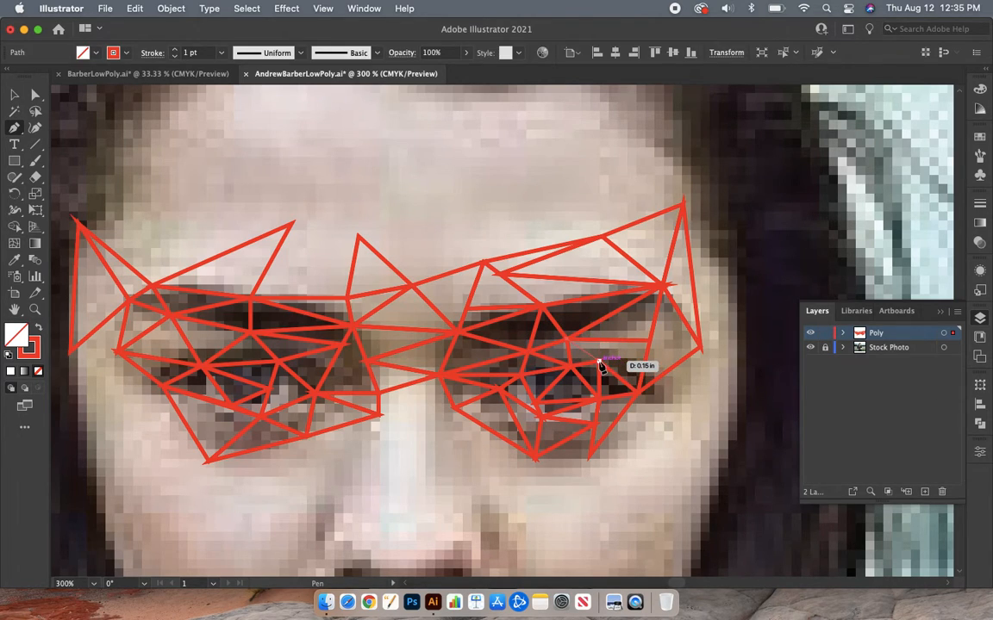
pyautogui.click(602, 364)
pyautogui.click(651, 343)
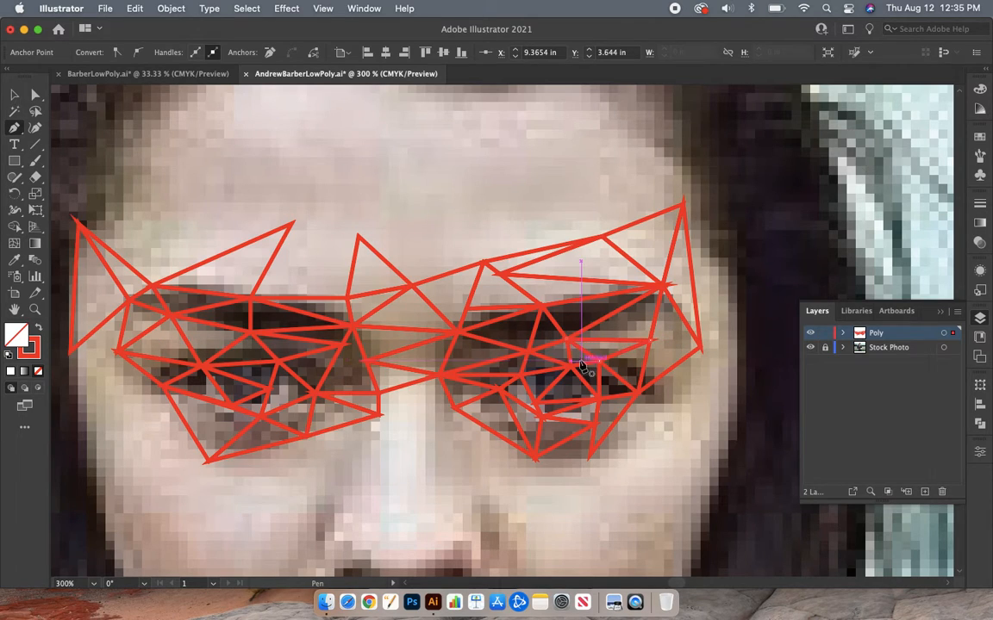
pyautogui.click(584, 362)
pyautogui.click(639, 372)
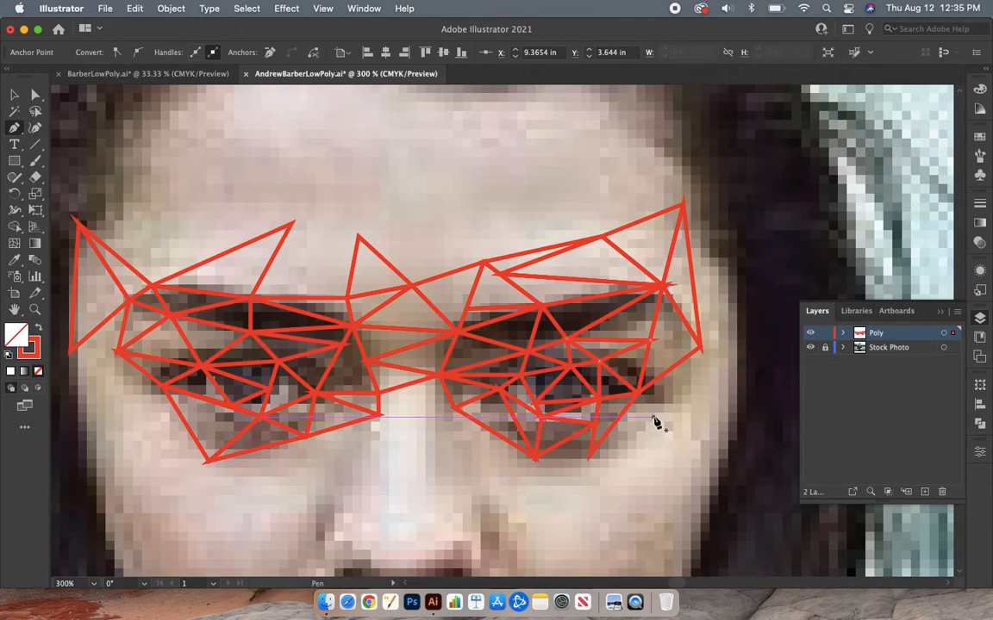
# Step: Draw two triangles around the right-hand eye's outer corner through a new upper cheek point, joining the lower lid to the temple
pyautogui.click(591, 457)
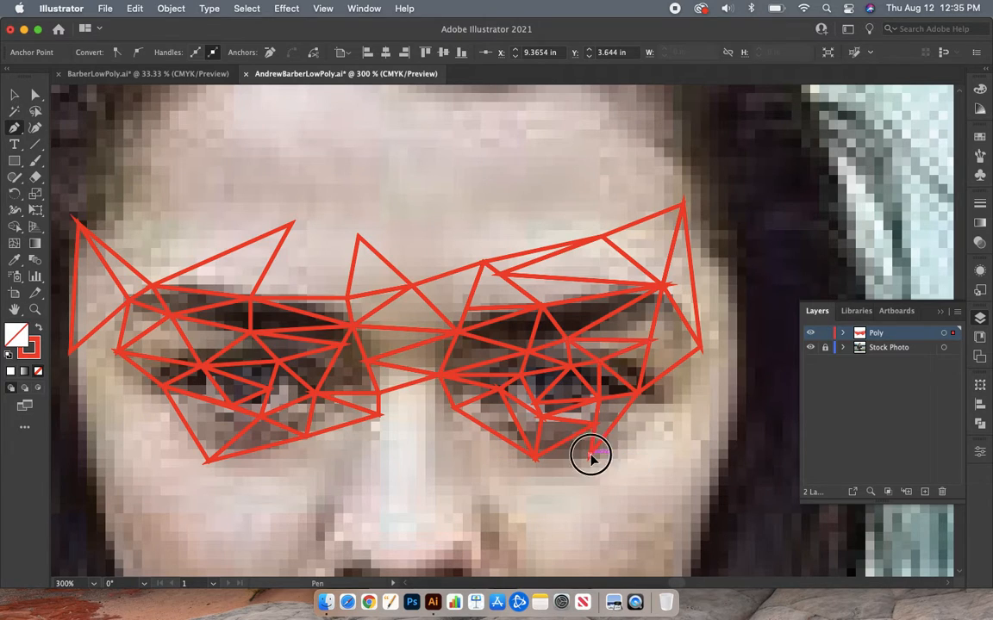
pyautogui.click(666, 427)
pyautogui.click(639, 399)
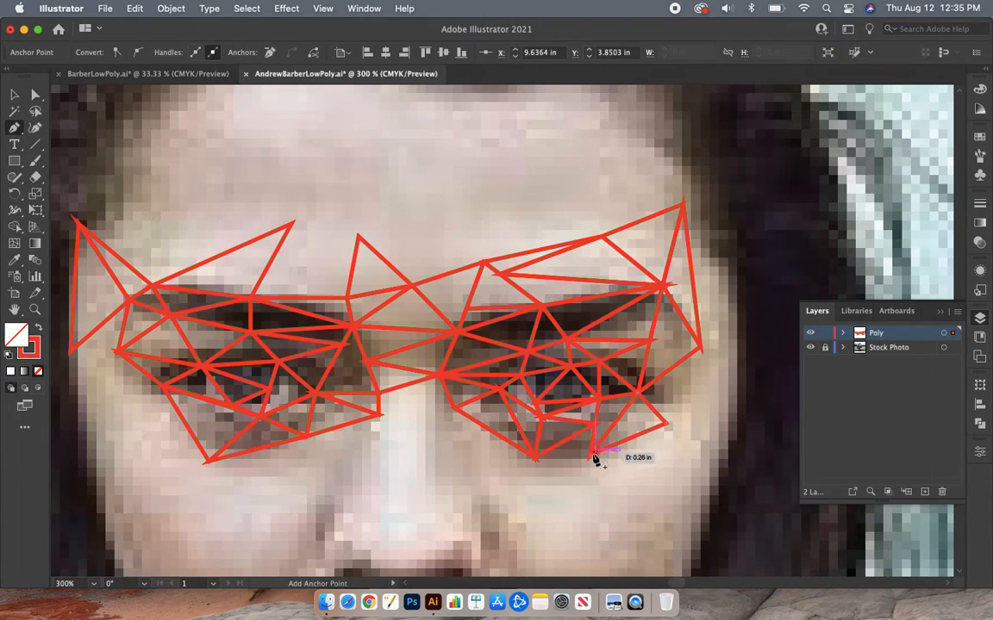
pyautogui.click(666, 427)
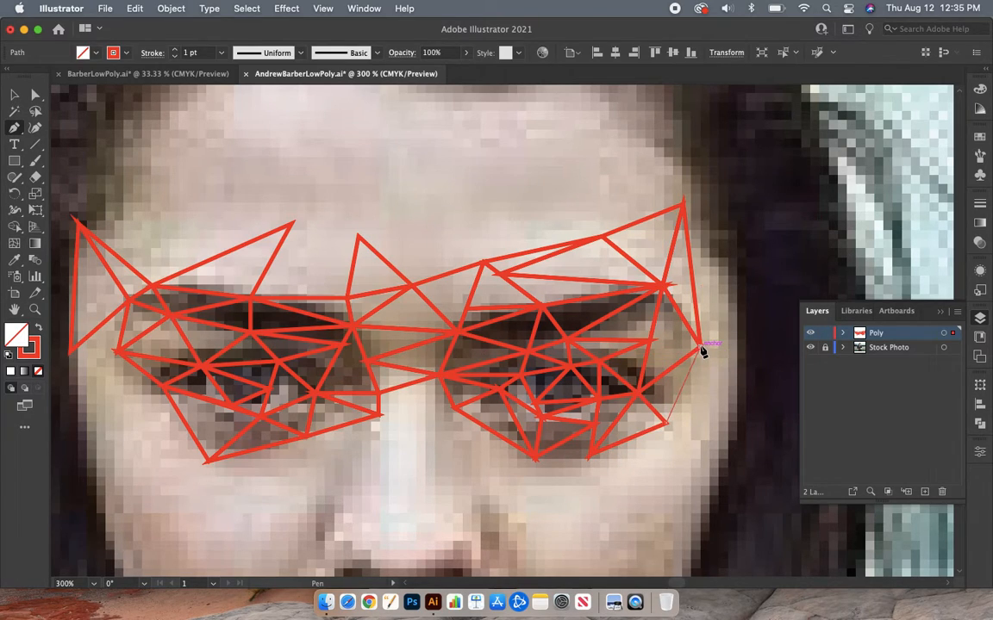
pyautogui.click(701, 348)
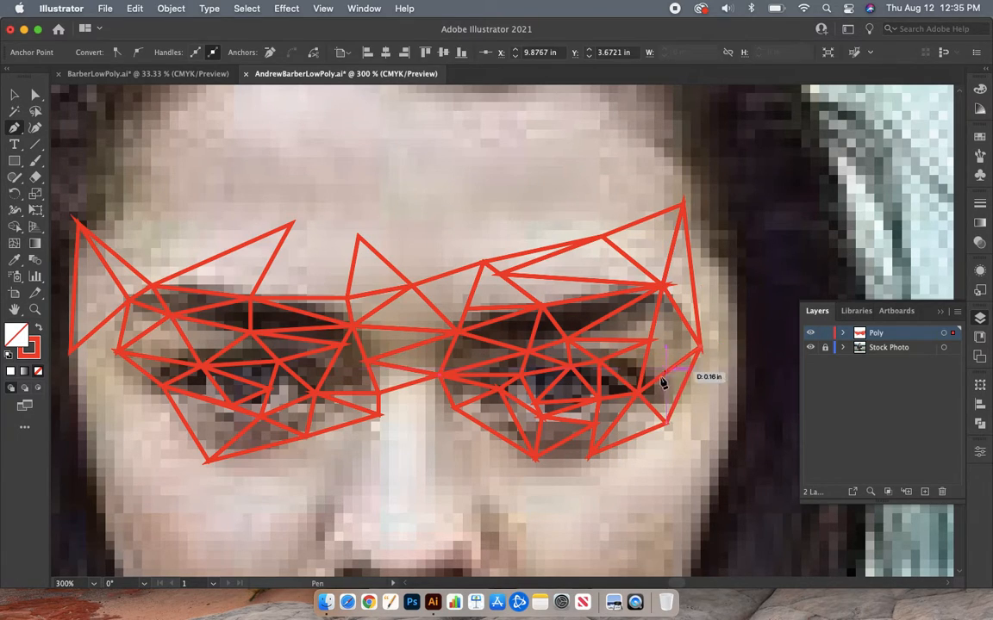
# Step: Draw two triangles from the upper cheek point along the right-hand face edge, one up to the temple and one down the cheek
pyautogui.click(667, 427)
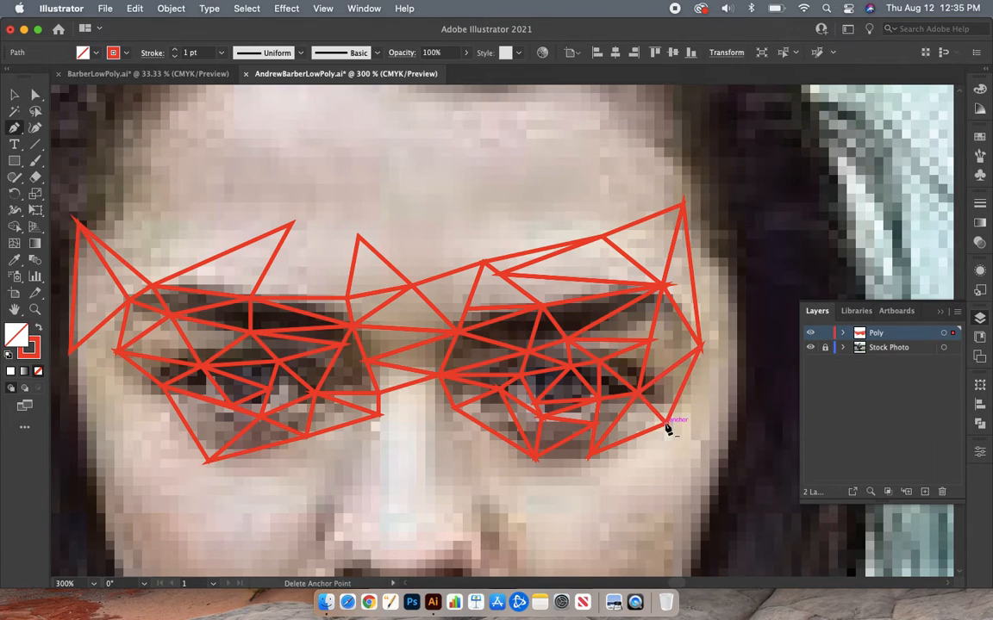
pyautogui.click(724, 456)
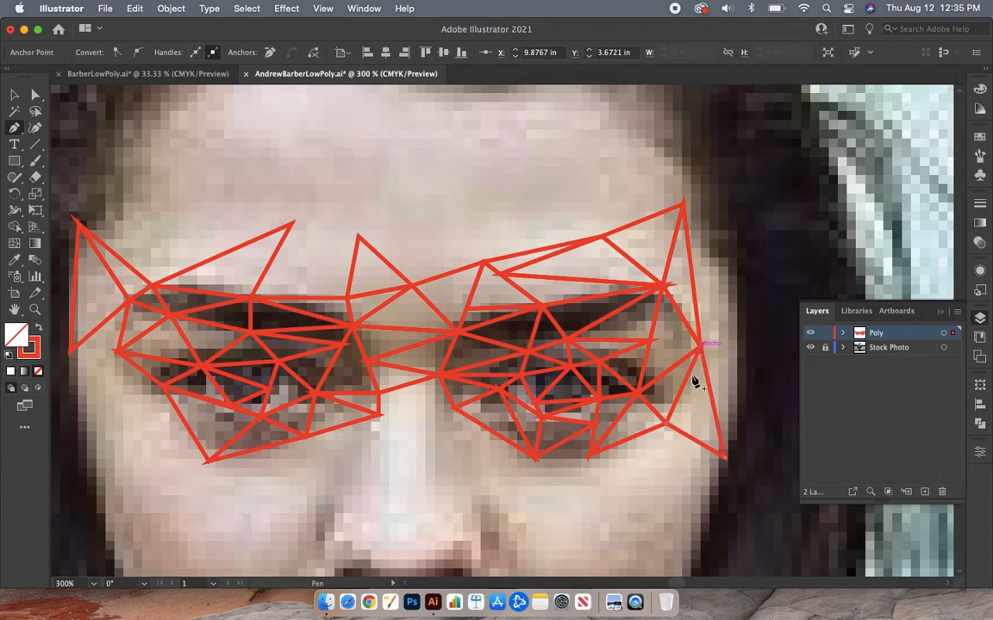
pyautogui.click(669, 428)
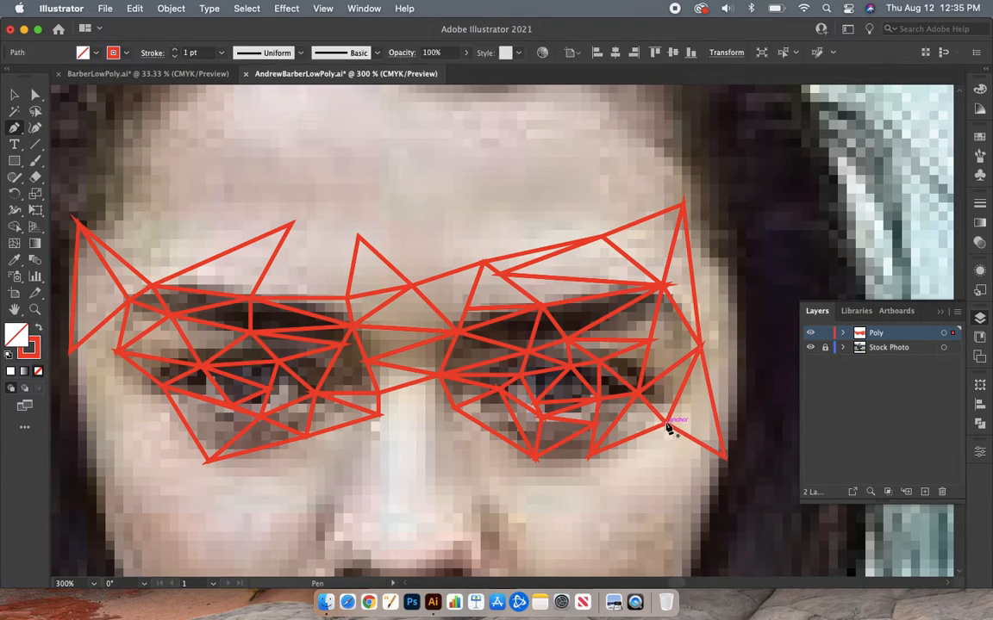
pyautogui.click(688, 566)
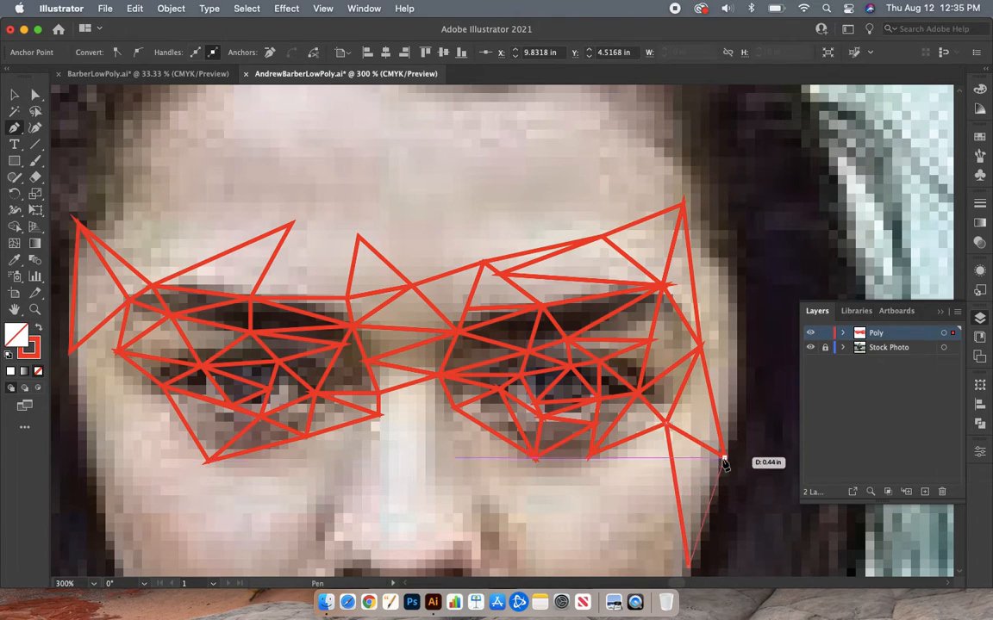
pyautogui.click(725, 457)
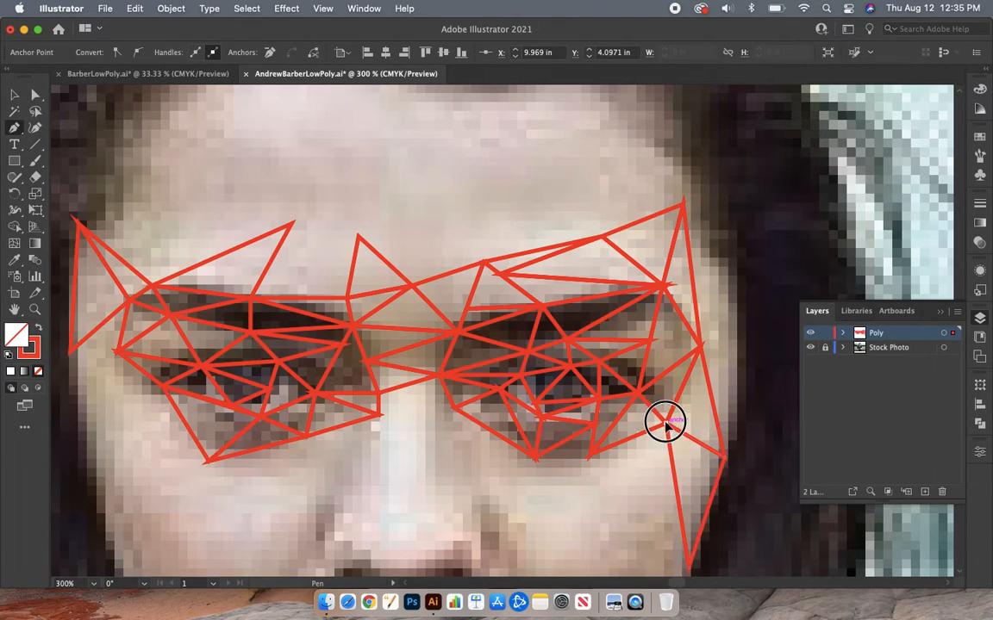
pyautogui.click(669, 428)
# Step: Draw a triangle along the right-hand face edge from the outer cheek point to a new edge point and the temple point beside the eye
pyautogui.scroll(-3, 569, 466)
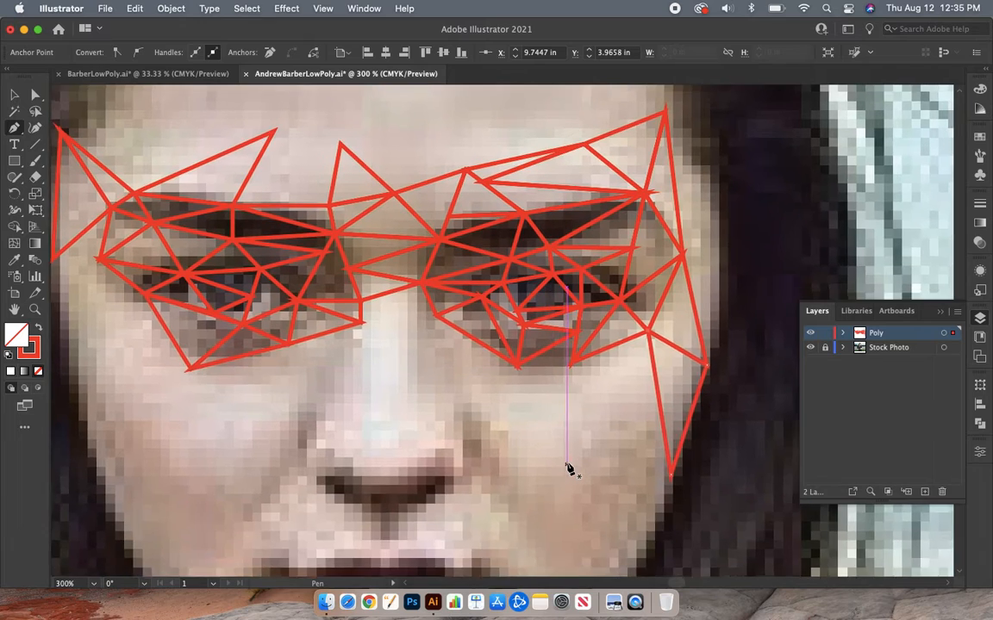
pyautogui.scroll(5, 569, 465)
pyautogui.scroll(-3, 569, 465)
pyautogui.hscroll(3, 570, 466)
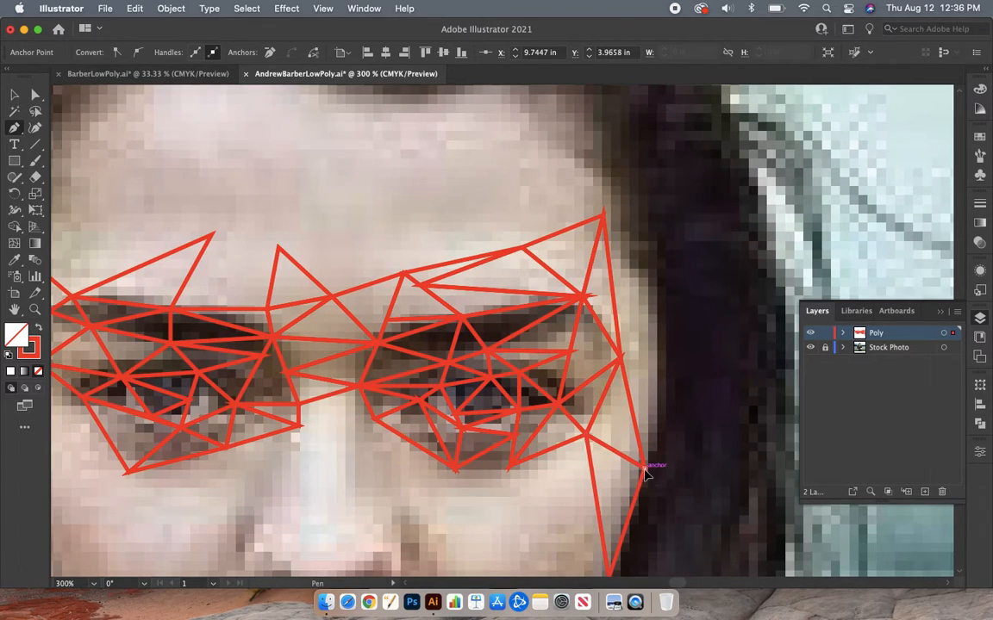
pyautogui.click(645, 468)
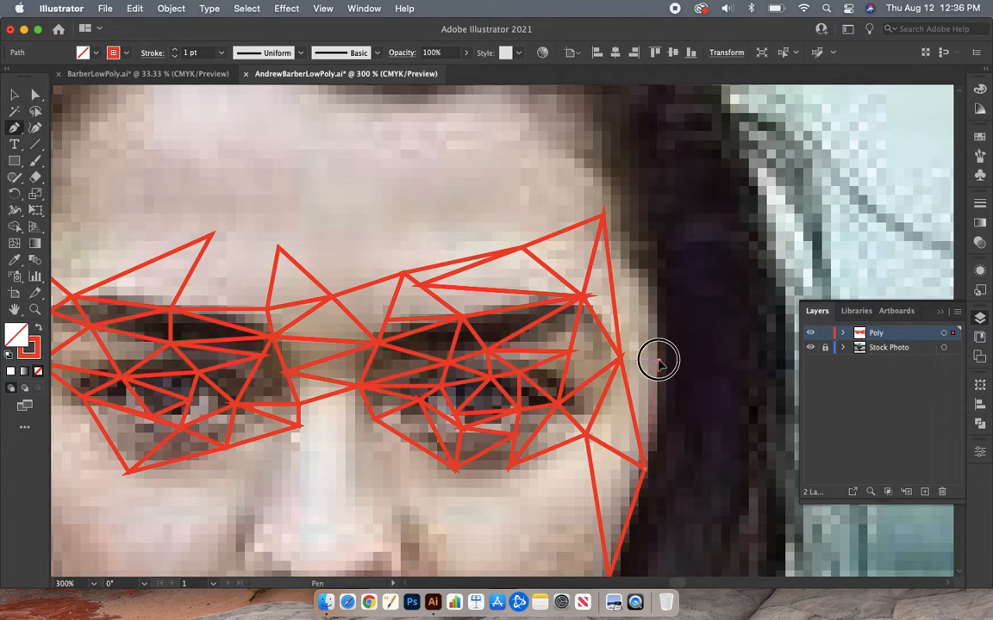
pyautogui.click(657, 365)
pyautogui.click(620, 357)
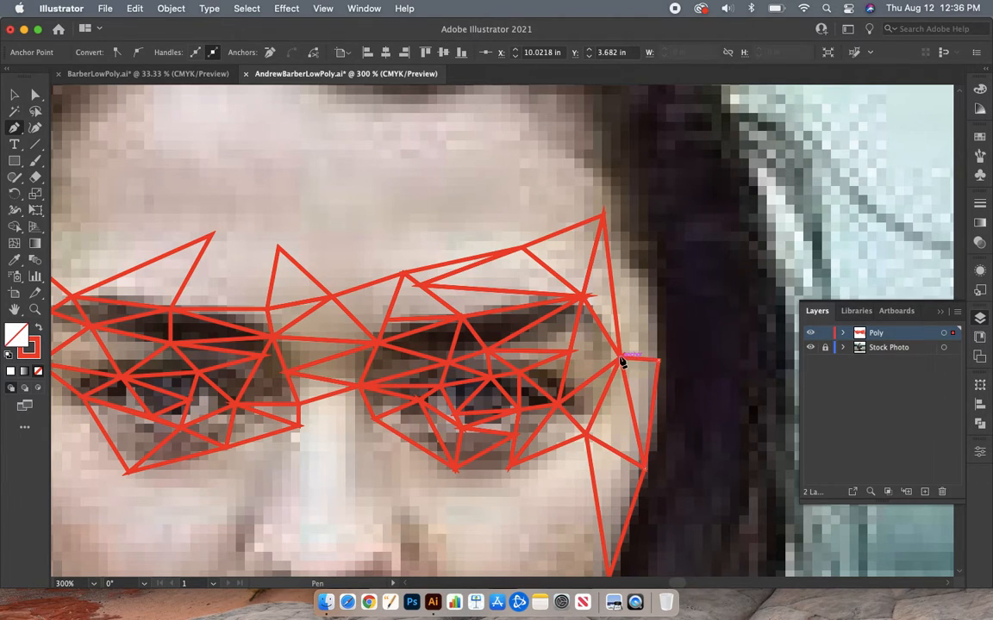
pyautogui.click(646, 469)
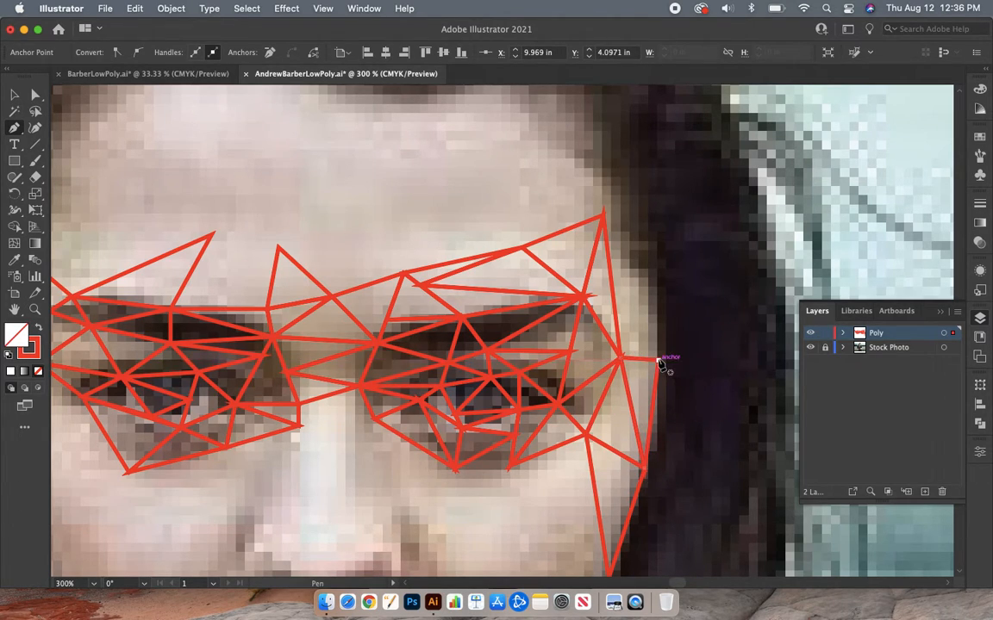
# Step: Draw two triangles upward from the new face-edge point, one to the upper temple and one outward along the hairline
pyautogui.click(658, 362)
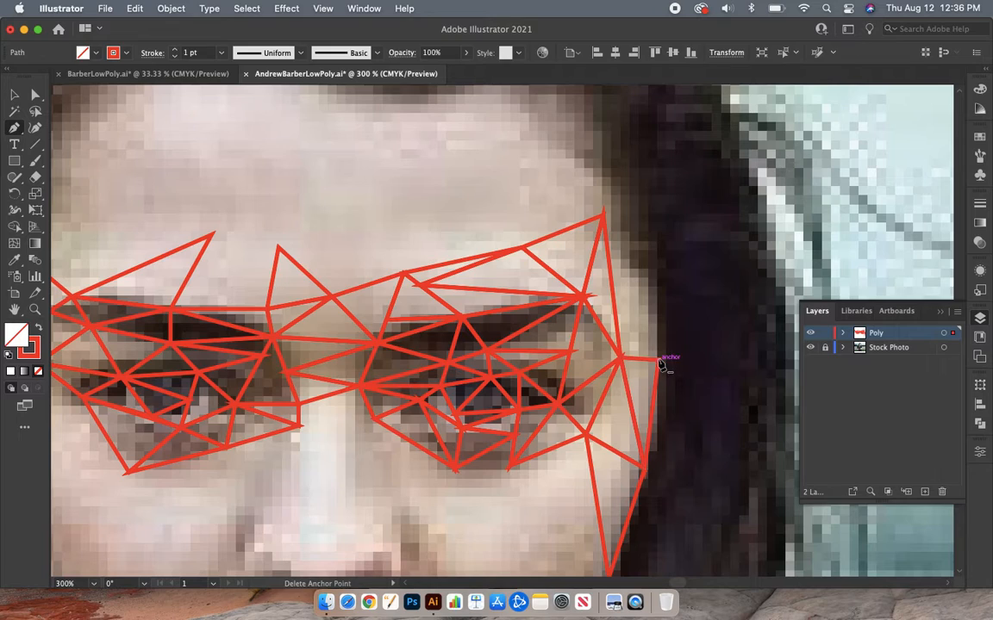
pyautogui.click(605, 218)
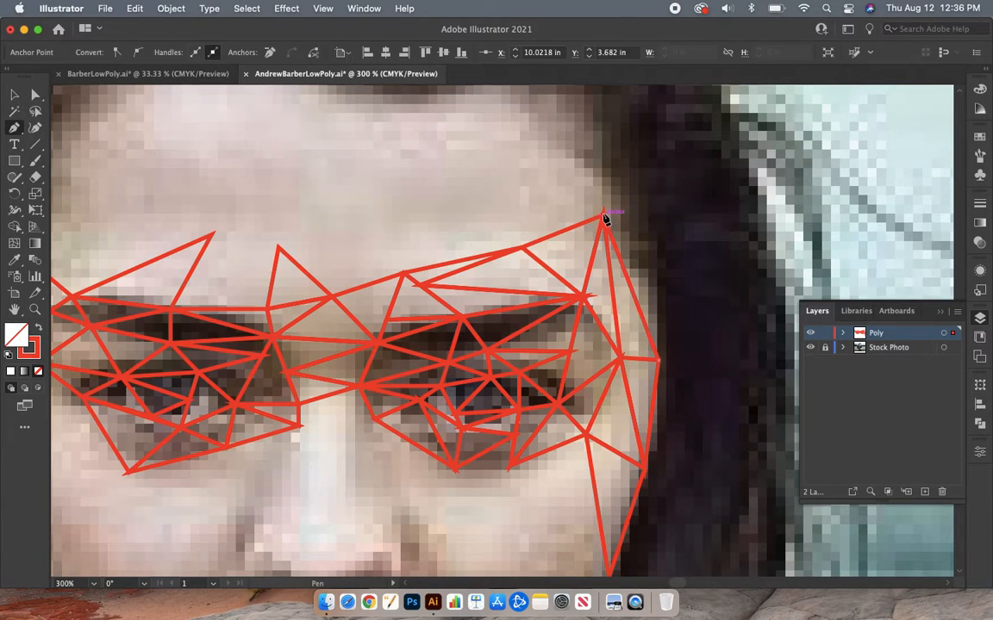
pyautogui.click(621, 357)
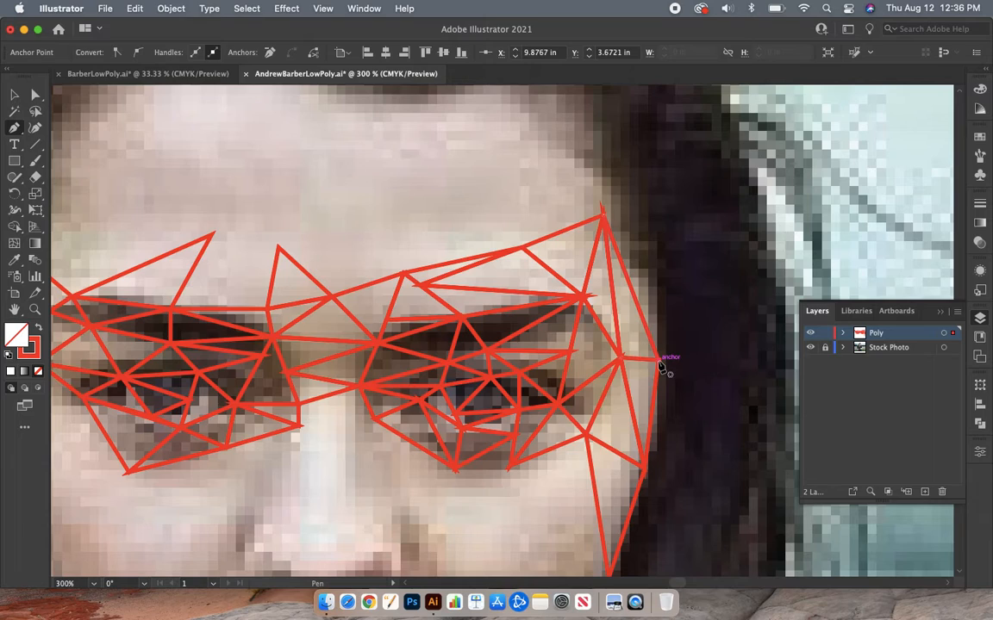
pyautogui.click(659, 362)
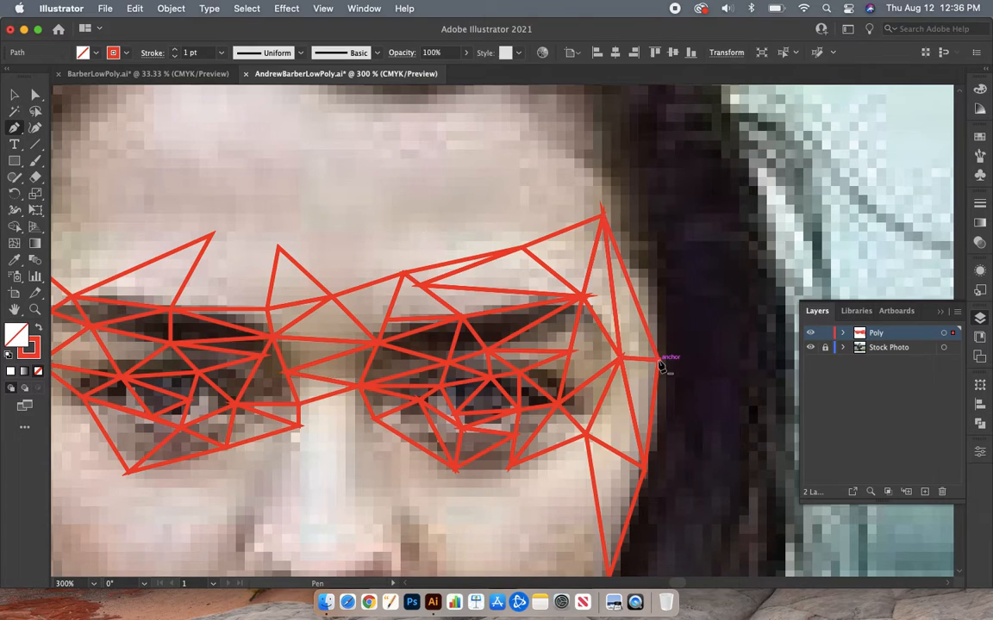
pyautogui.click(651, 267)
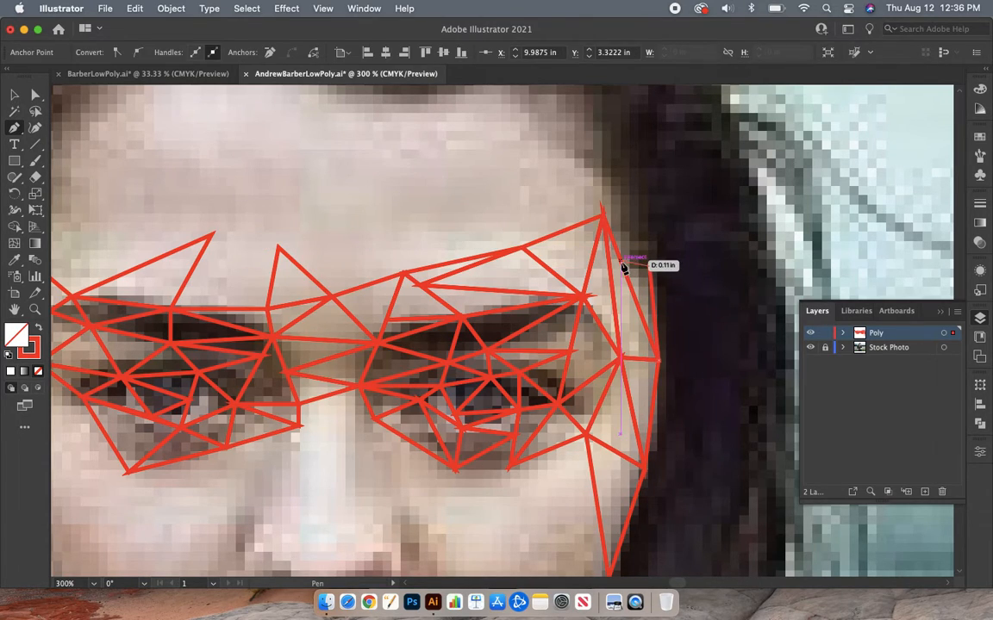
pyautogui.click(620, 262)
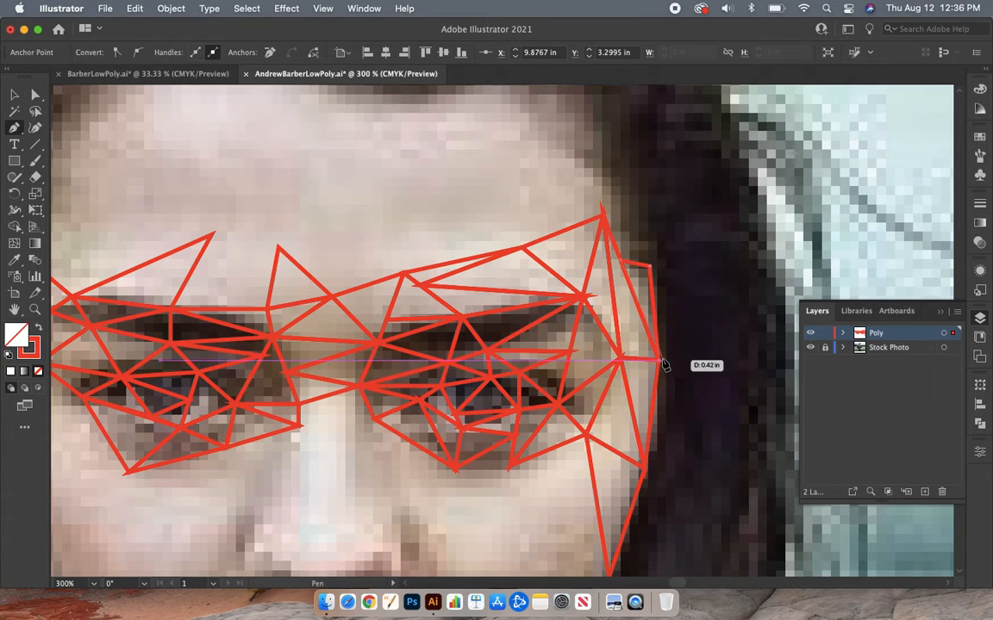
# Step: Draw a triangle from the point above the left-hand inner brow to a new mid-forehead point and the point between the brows
pyautogui.scroll(3, 472, 240)
pyautogui.hscroll(-2, 472, 239)
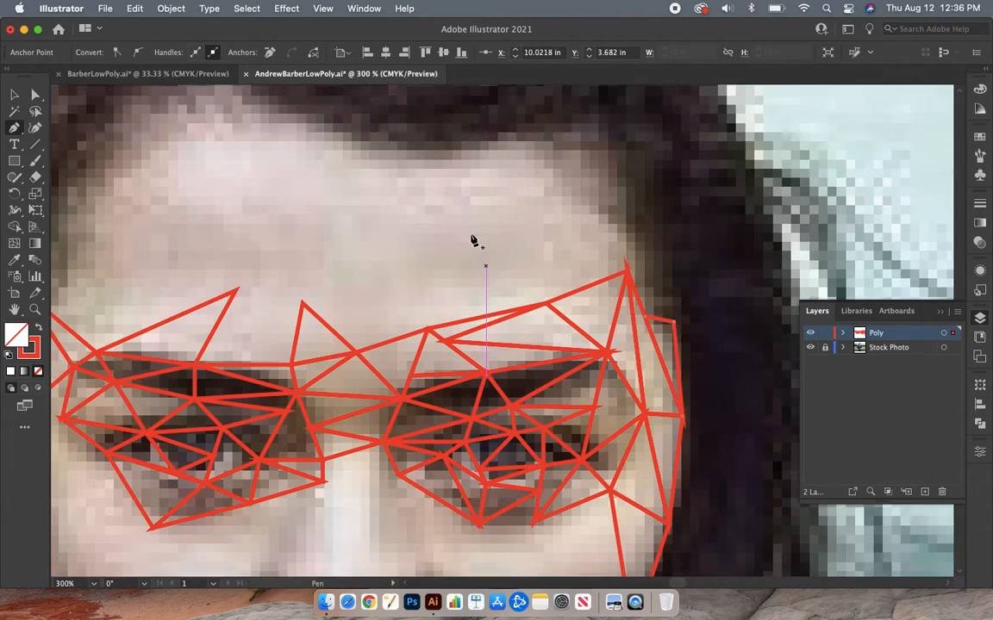
pyautogui.click(309, 310)
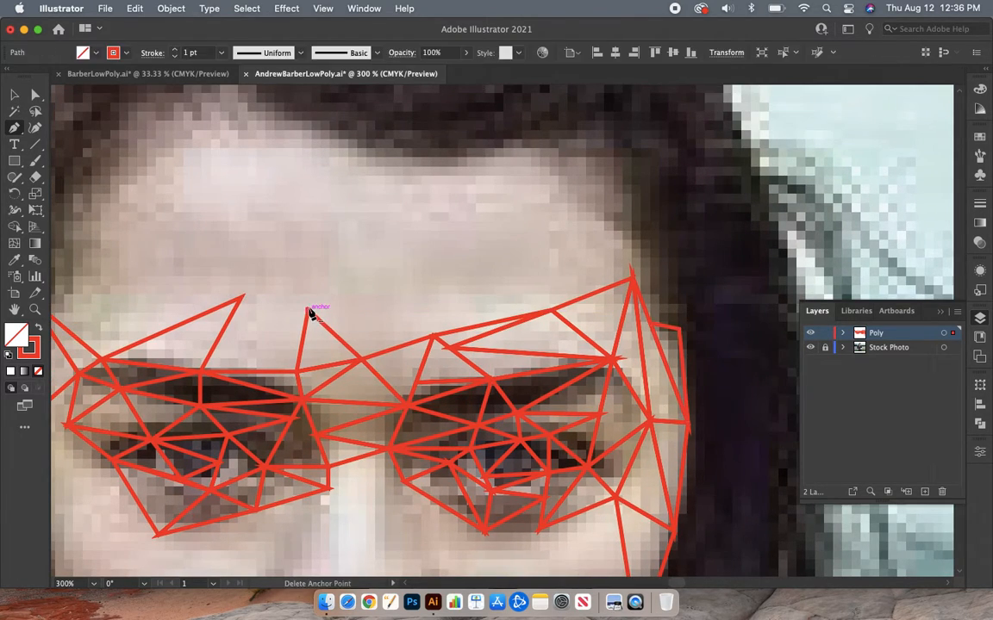
pyautogui.click(403, 231)
pyautogui.click(363, 361)
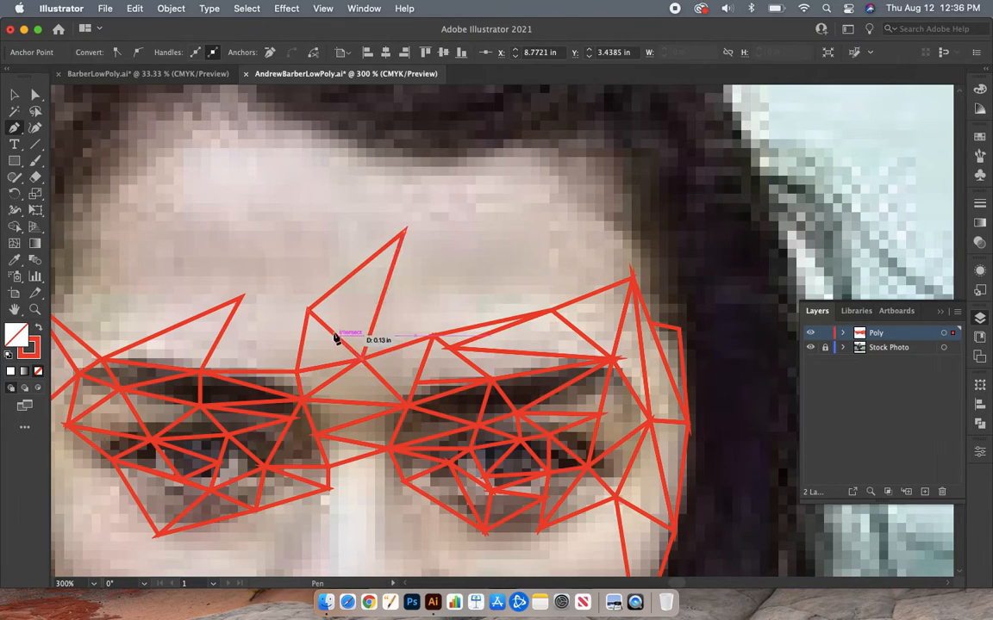
pyautogui.click(308, 310)
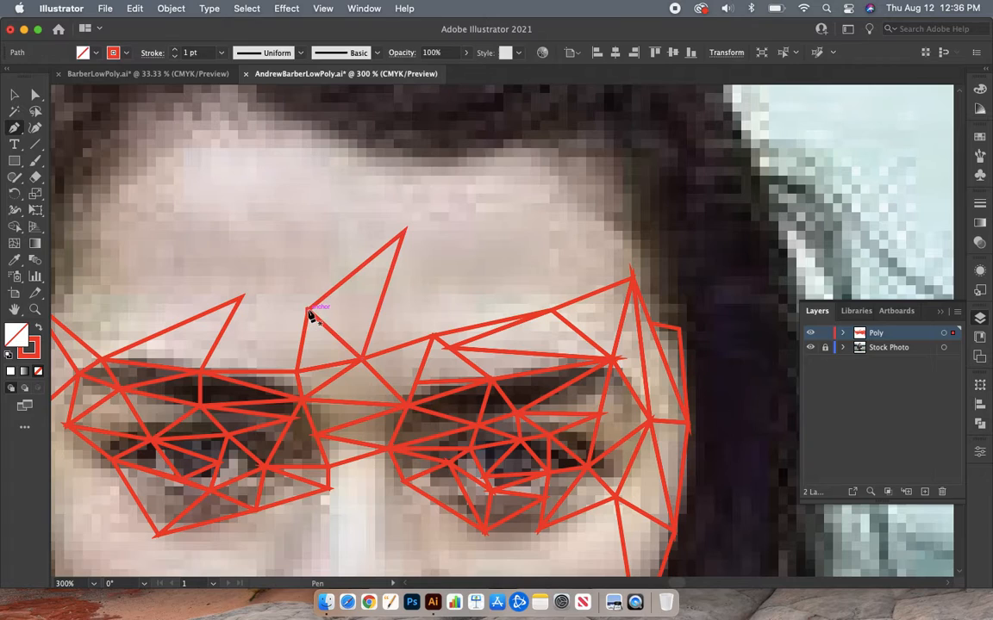
# Step: Draw a triangle joining the point above the left-hand inner brow, a new left-hand forehead point and the mid-forehead point
pyautogui.click(308, 310)
pyautogui.click(222, 266)
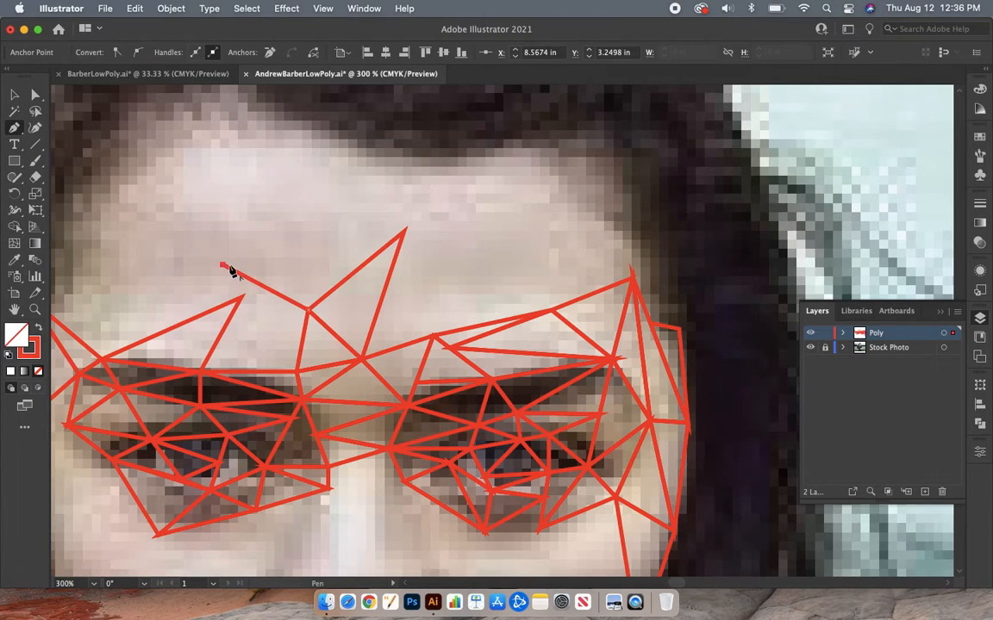
pyautogui.click(404, 232)
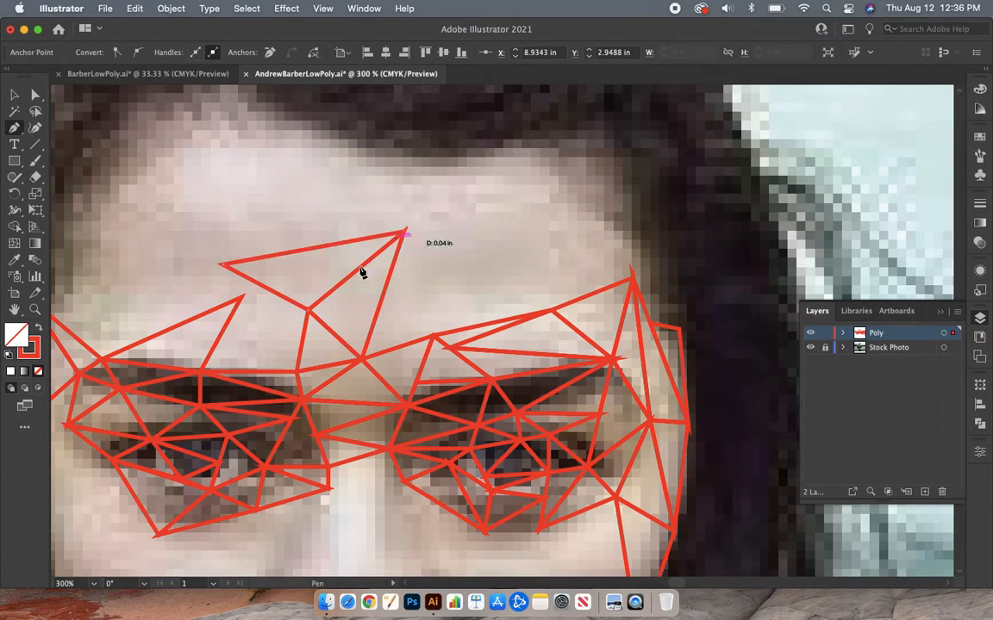
pyautogui.click(308, 311)
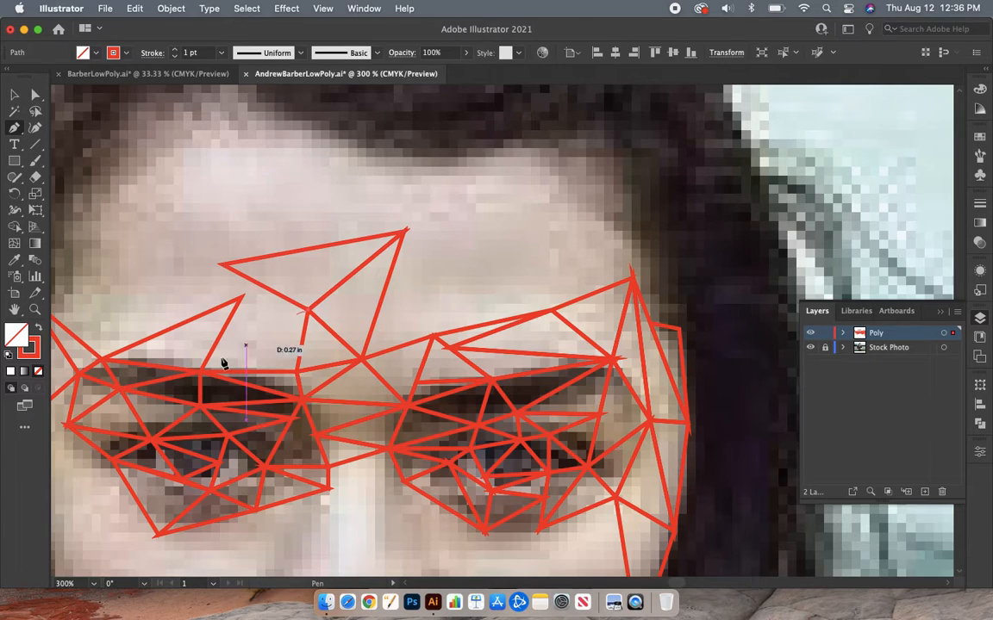
# Step: Fill the area above the left-hand eyebrow's inner half with two triangles sharing the point above the inner brow
pyautogui.click(204, 373)
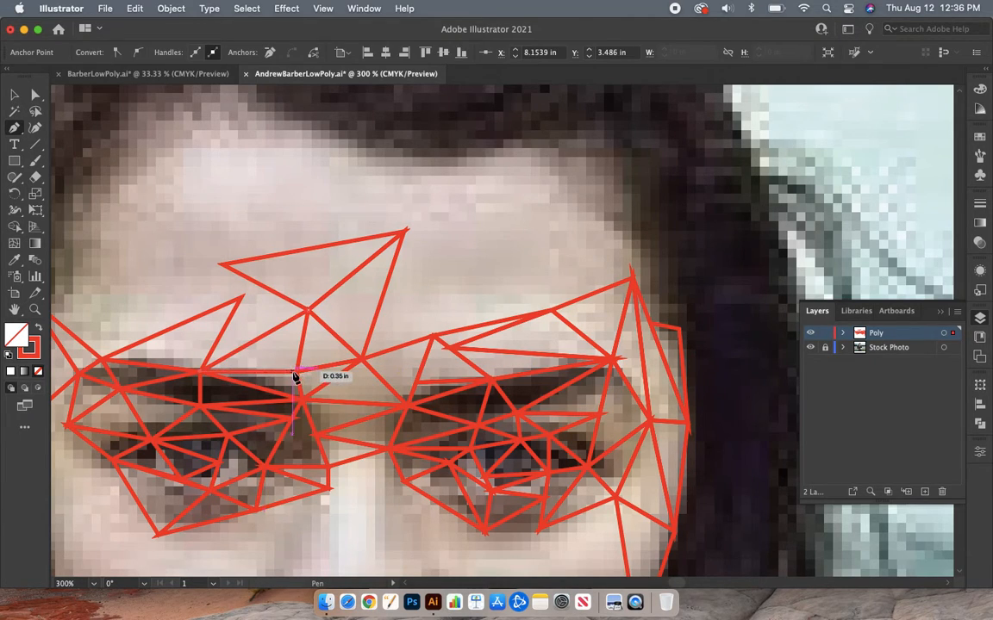
pyautogui.click(297, 373)
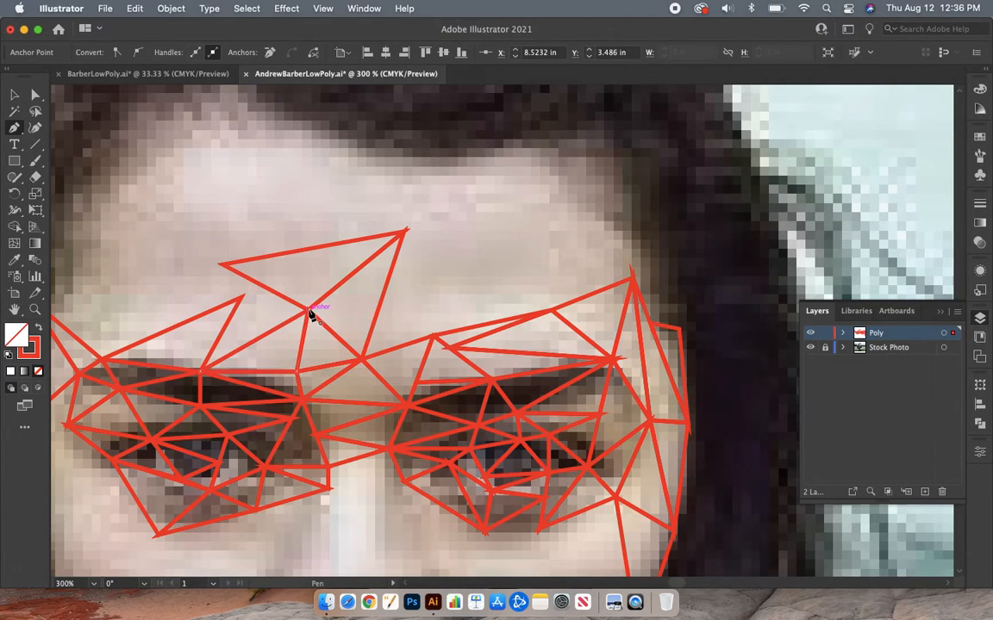
pyautogui.click(309, 312)
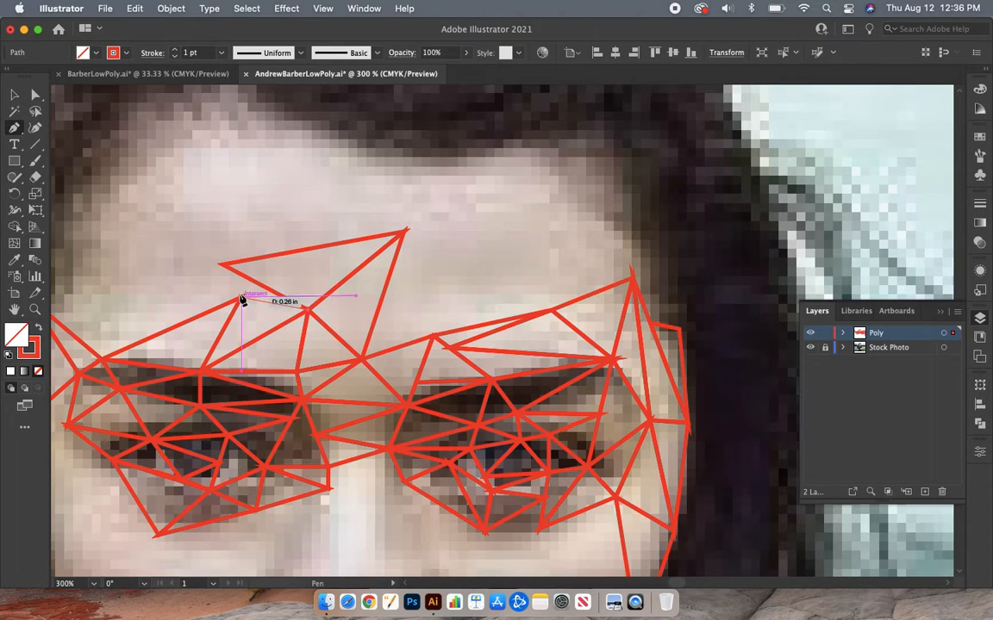
pyautogui.click(243, 298)
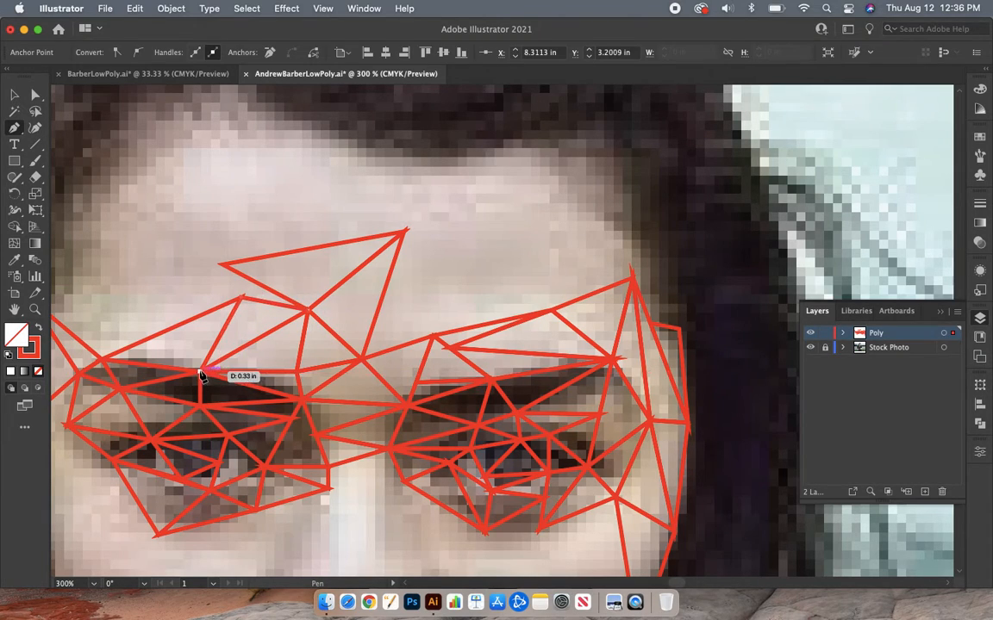
pyautogui.click(309, 310)
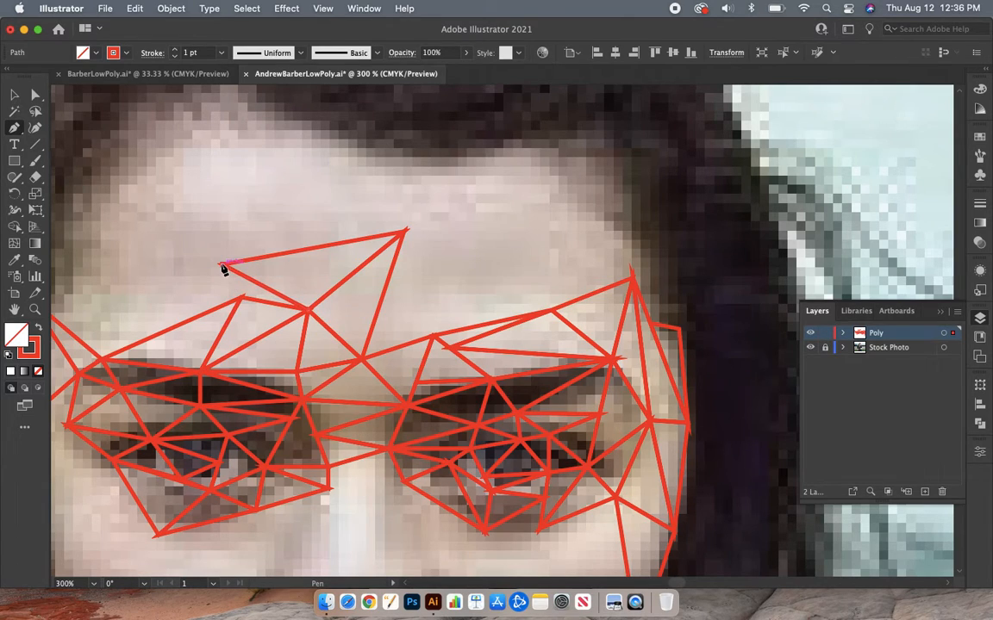
# Step: Draw two triangles under the left-hand forehead point, a narrow one toward the inner brow and one to the eyebrow's outer end
pyautogui.click(221, 265)
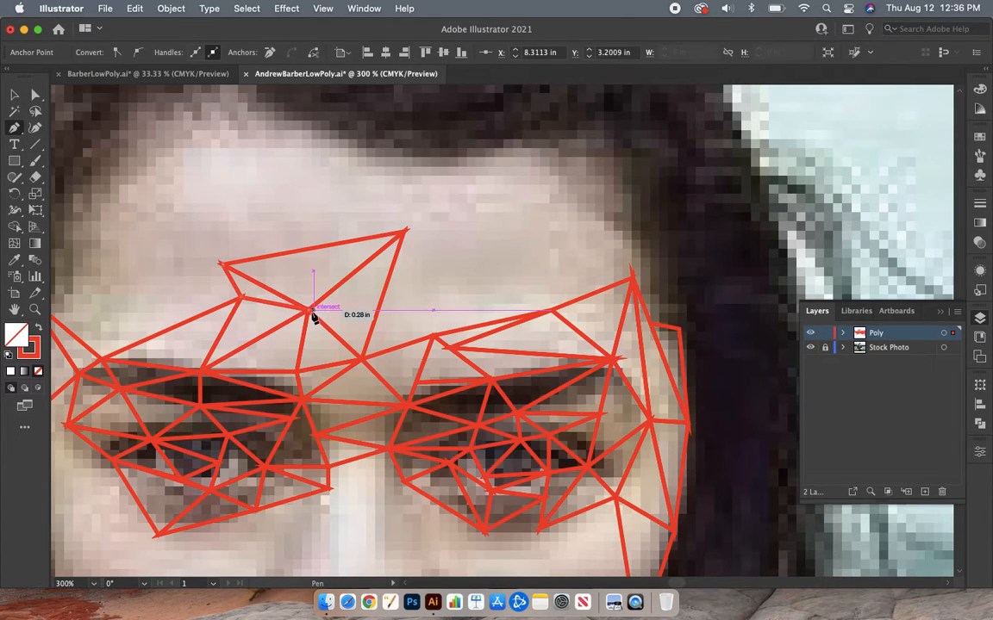
pyautogui.hscroll(-4, 160, 328)
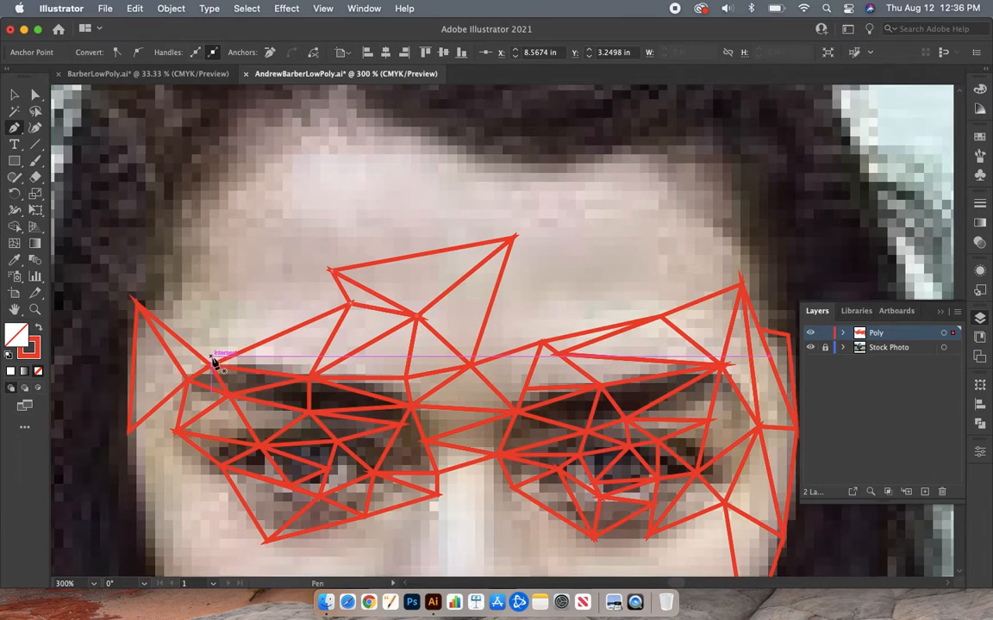
pyautogui.click(213, 368)
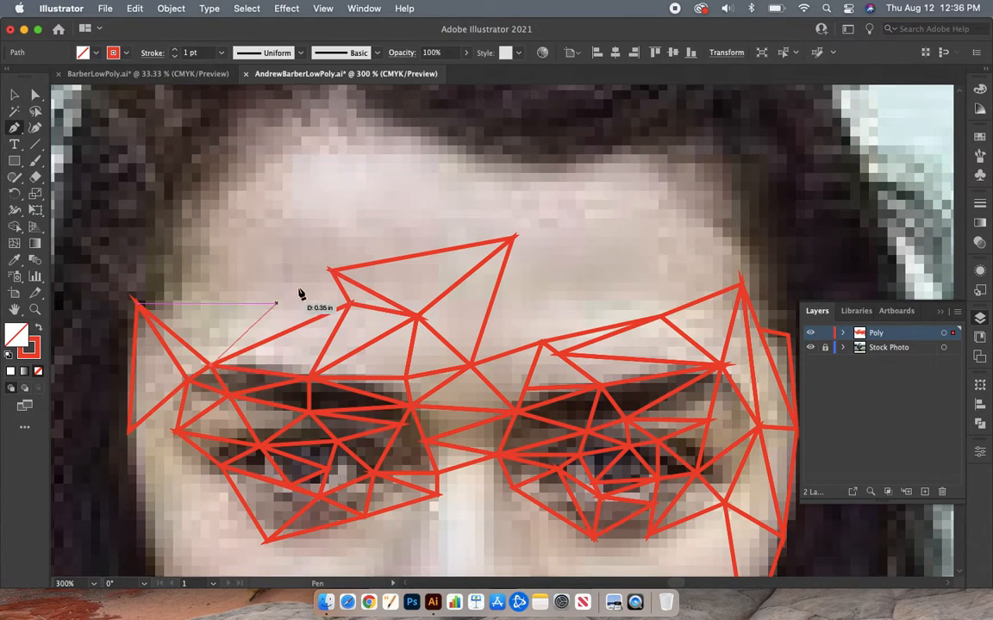
pyautogui.click(332, 273)
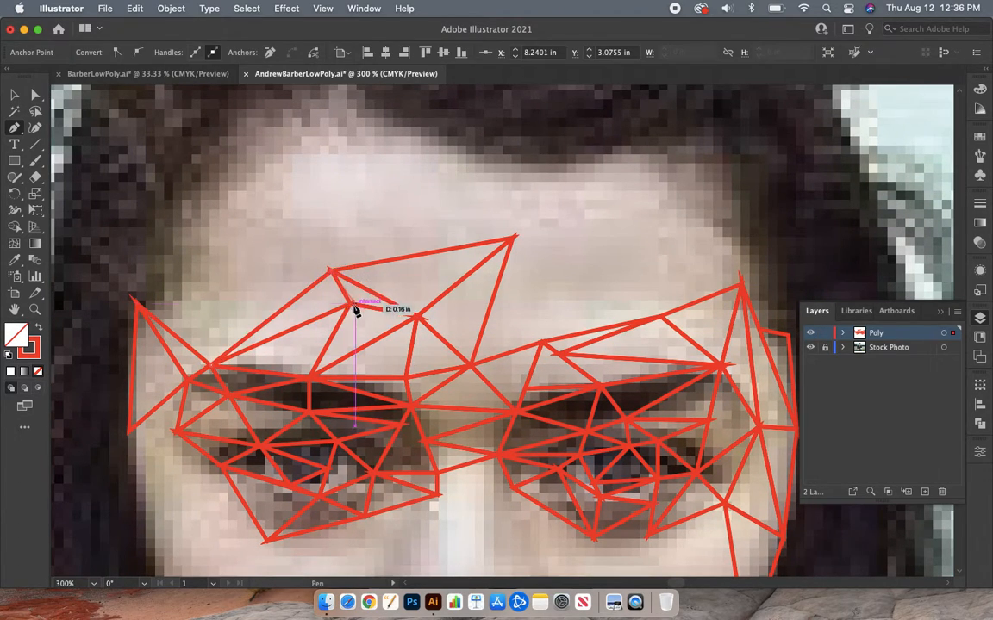
pyautogui.click(352, 305)
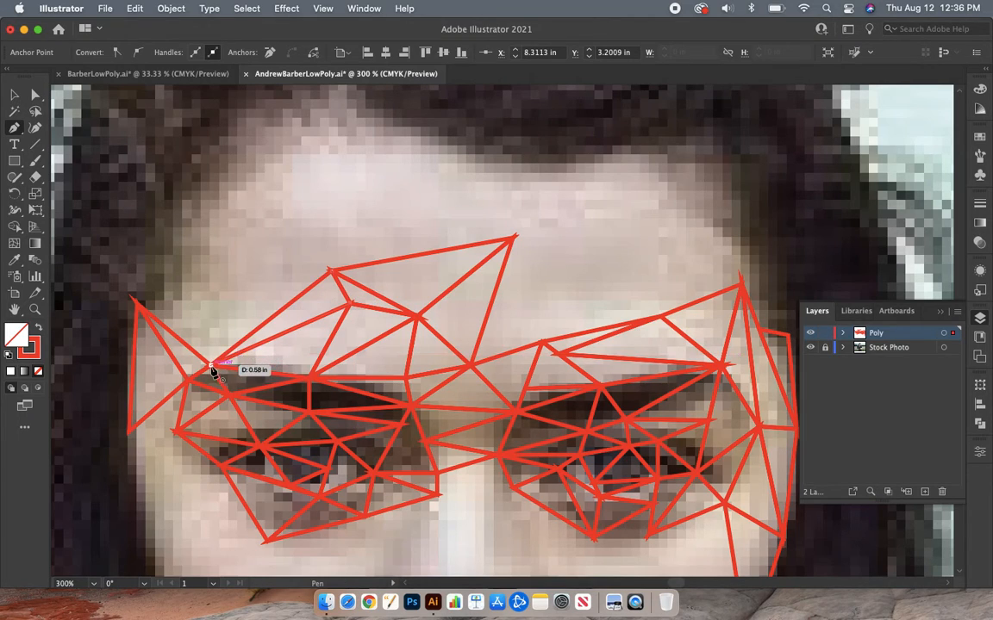
# Step: Draw two triangles from the left-hand eyebrow's outer end through a new forehead point, joining the temple to the existing forehead point
pyautogui.click(135, 303)
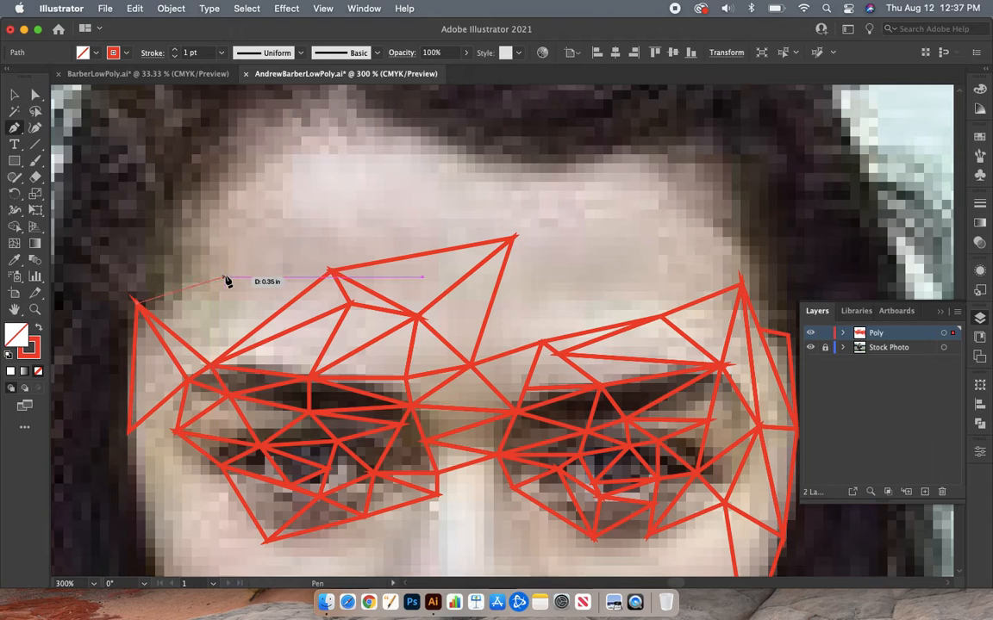
pyautogui.click(258, 268)
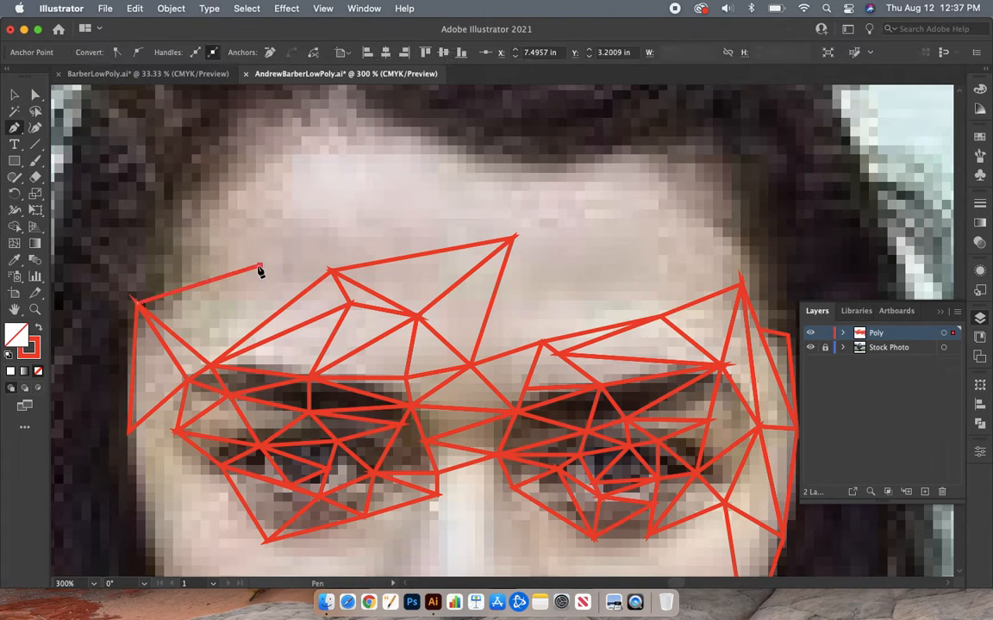
pyautogui.click(213, 369)
pyautogui.click(136, 304)
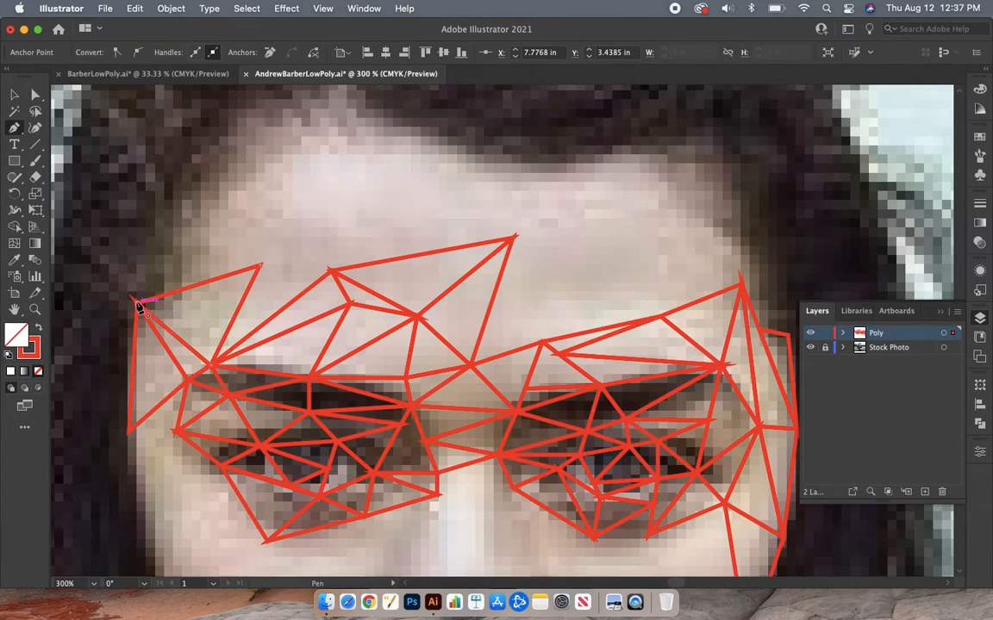
pyautogui.click(259, 268)
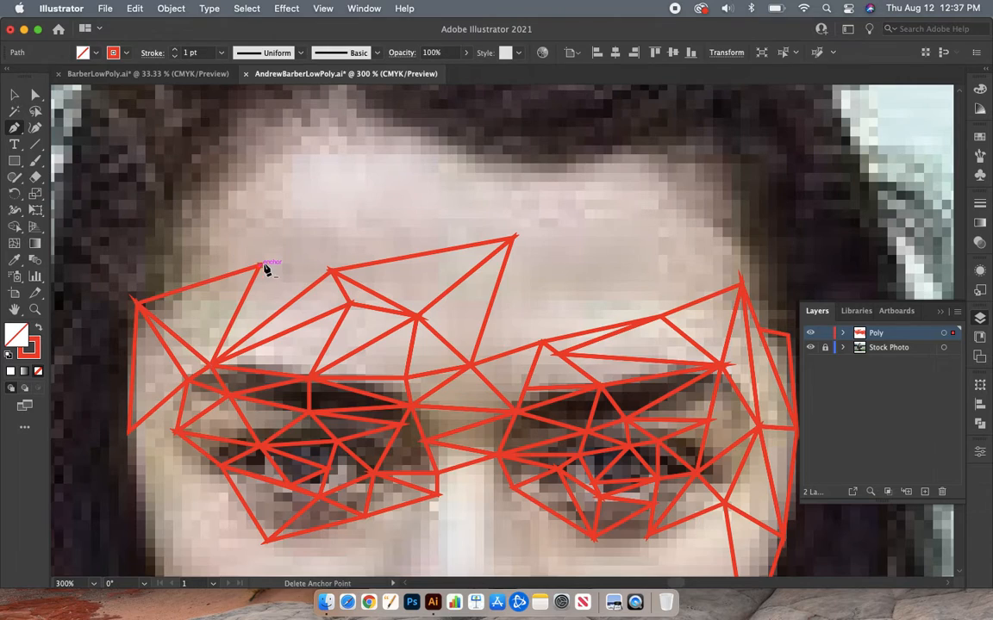
pyautogui.click(330, 272)
pyautogui.click(213, 368)
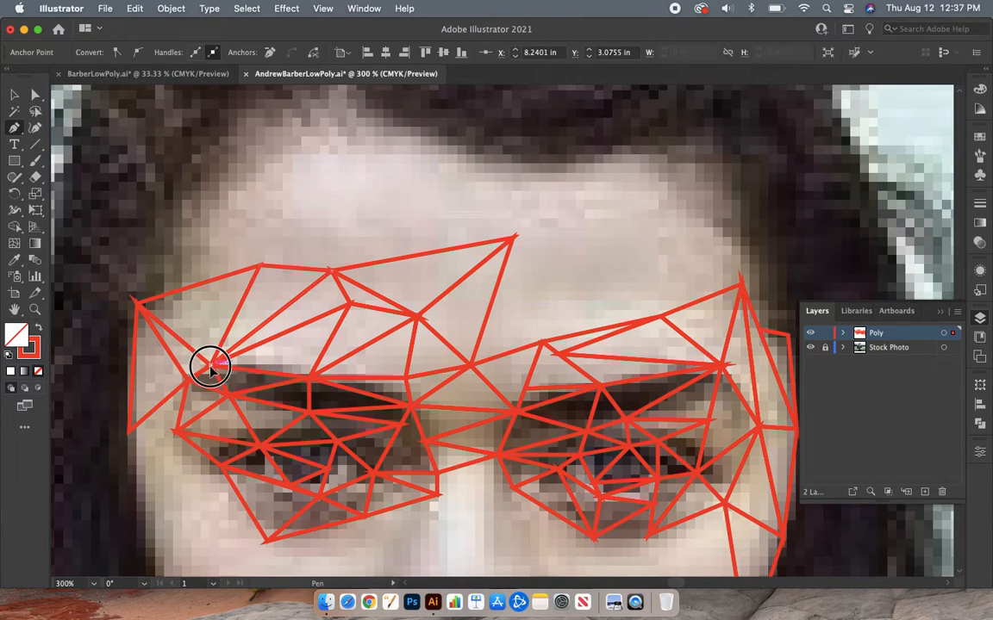
pyautogui.click(262, 269)
# Step: Draw two adjoining triangles above the left-hand forehead points, meeting at a new centre-left point and reaching toward the left-hand hairline
pyautogui.click(259, 268)
pyautogui.click(209, 200)
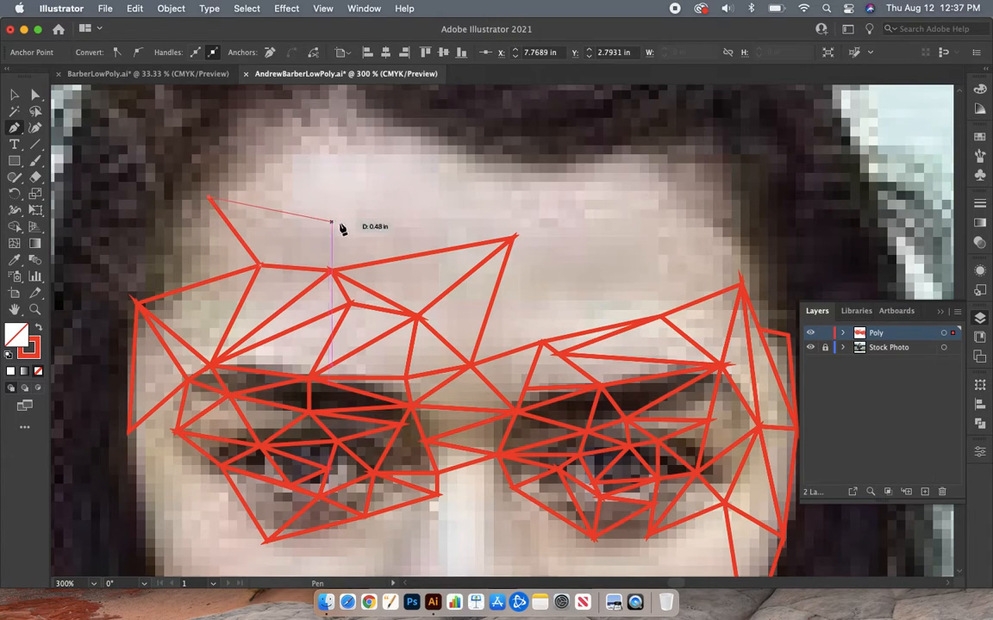
pyautogui.click(395, 239)
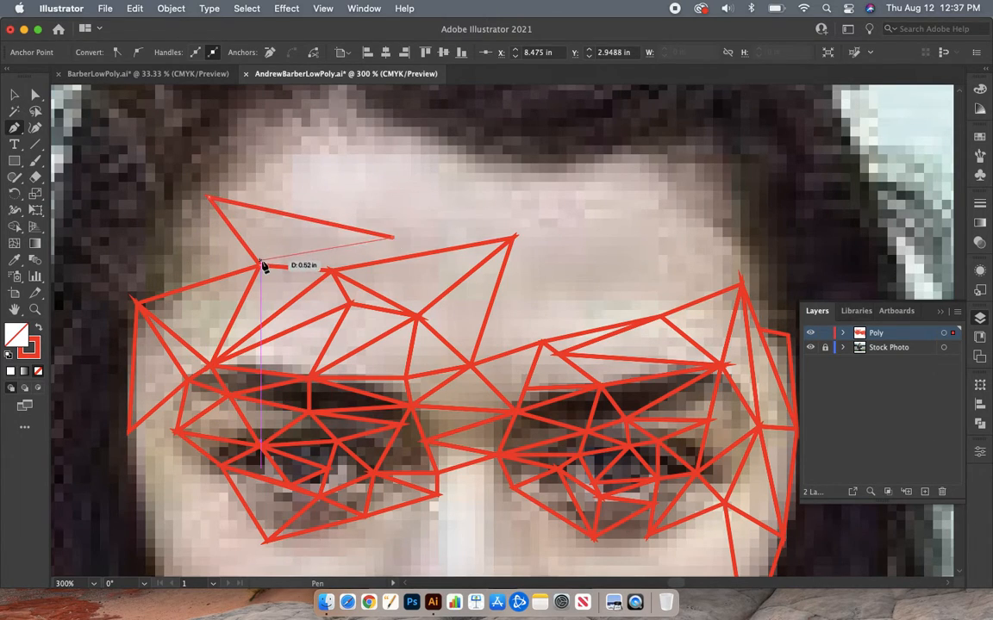
pyautogui.click(260, 268)
pyautogui.click(260, 270)
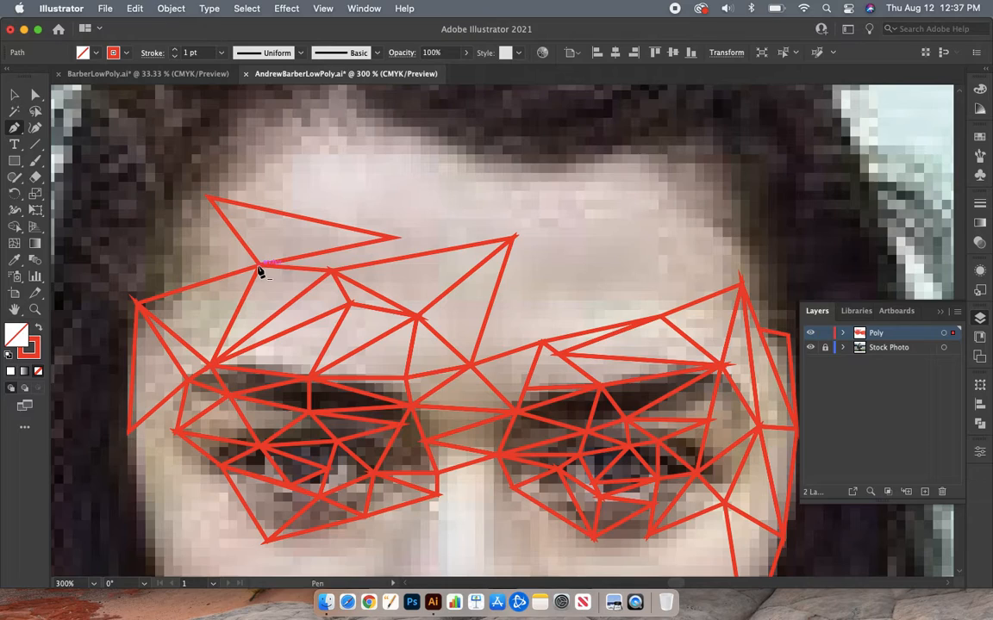
pyautogui.click(332, 273)
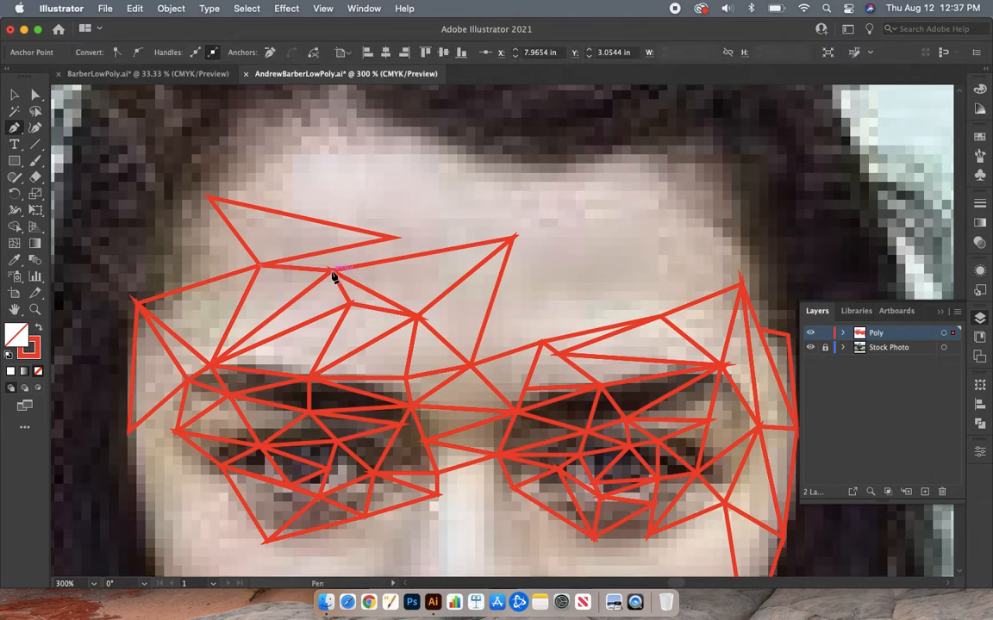
pyautogui.click(396, 239)
pyautogui.click(260, 270)
# Step: Draw a triangle peaking at the left-hand hairline and a narrow triangle below it down to the centre-left forehead point
pyautogui.click(259, 210)
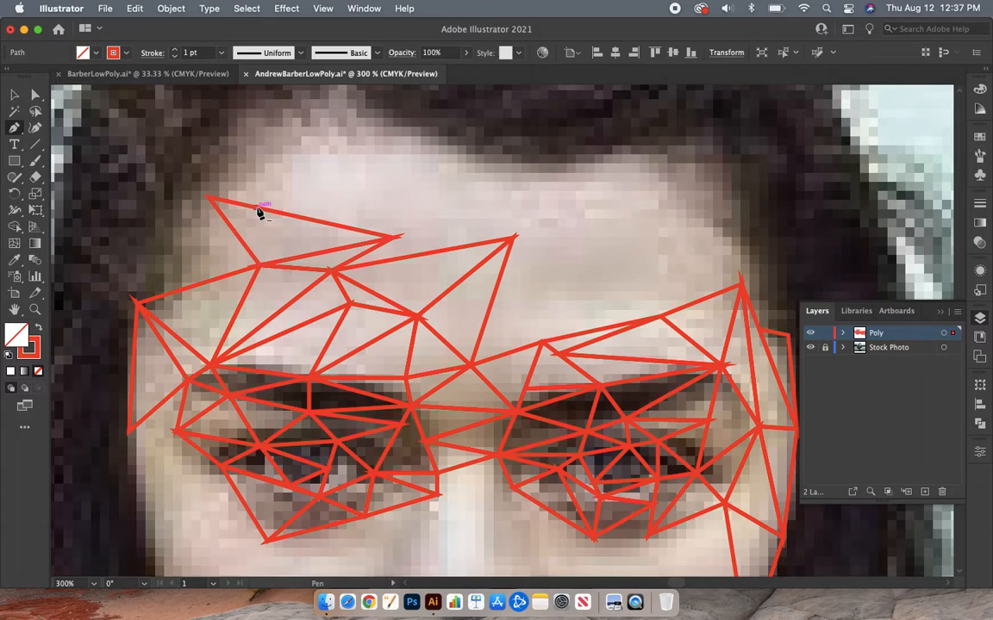
pyautogui.click(333, 141)
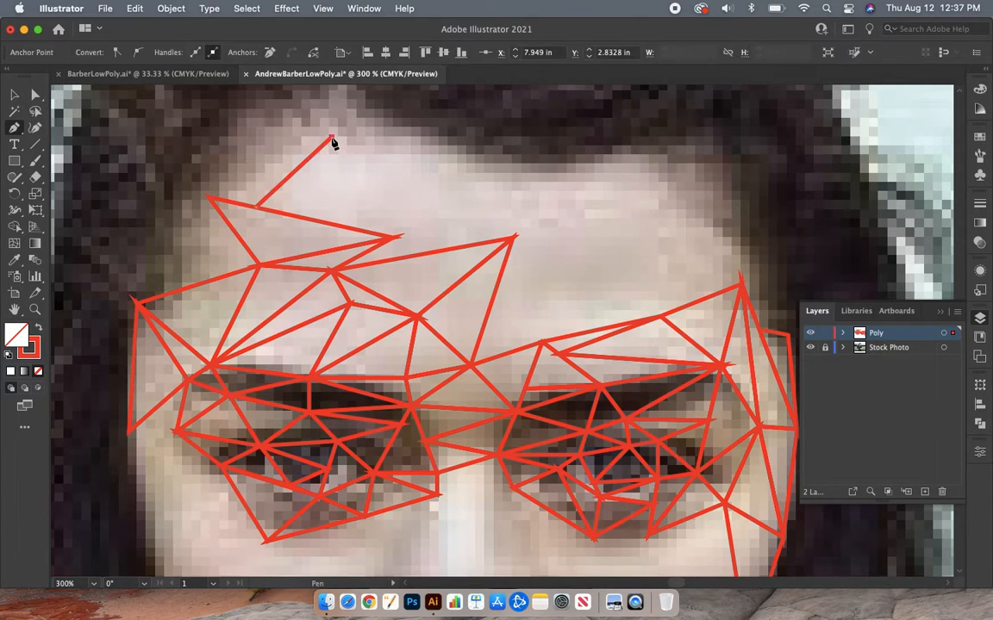
pyautogui.click(418, 212)
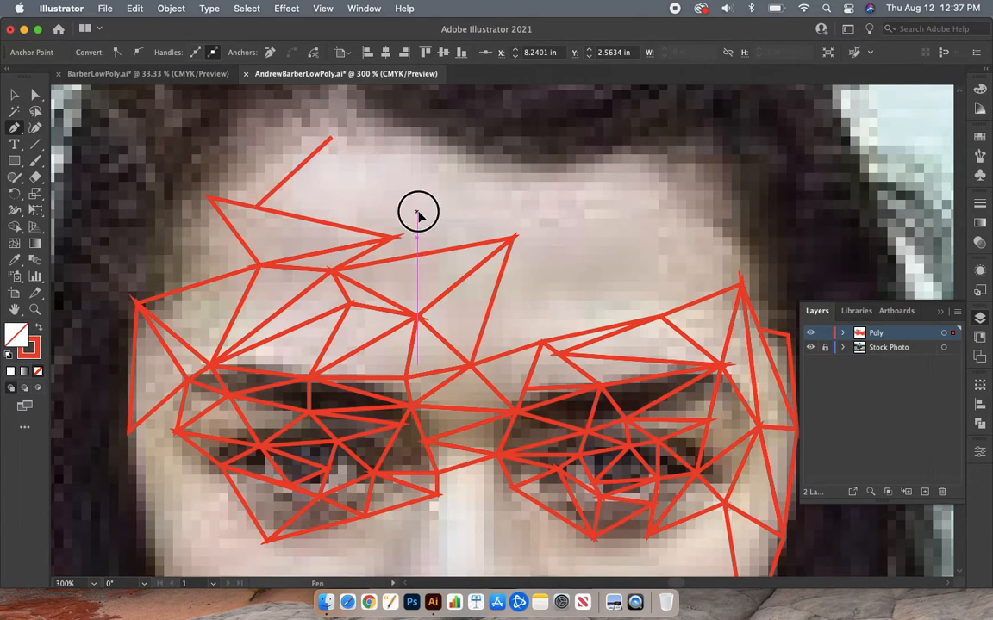
pyautogui.click(258, 211)
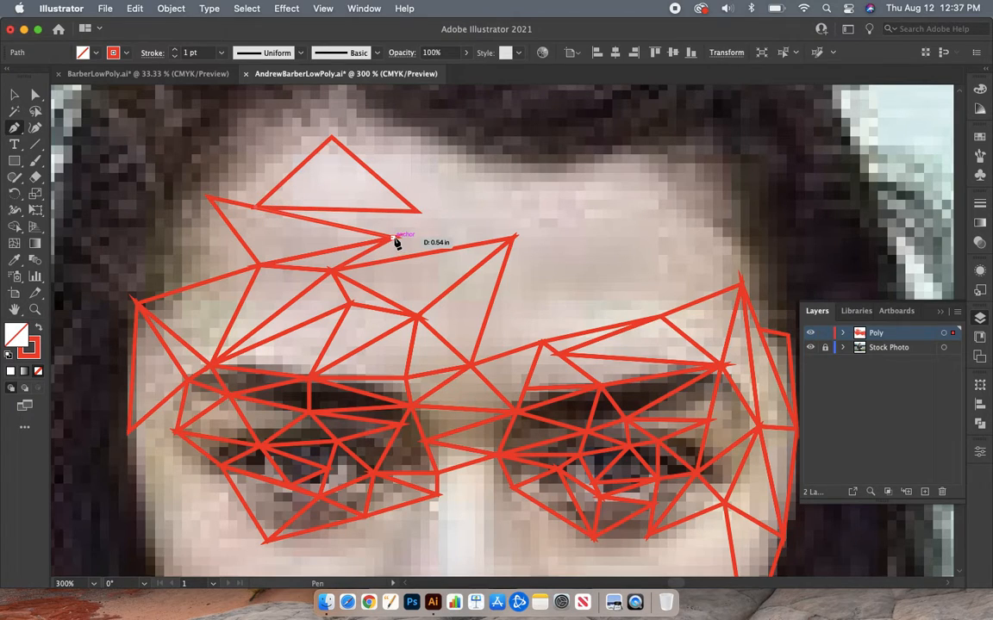
pyautogui.click(393, 239)
pyautogui.click(419, 212)
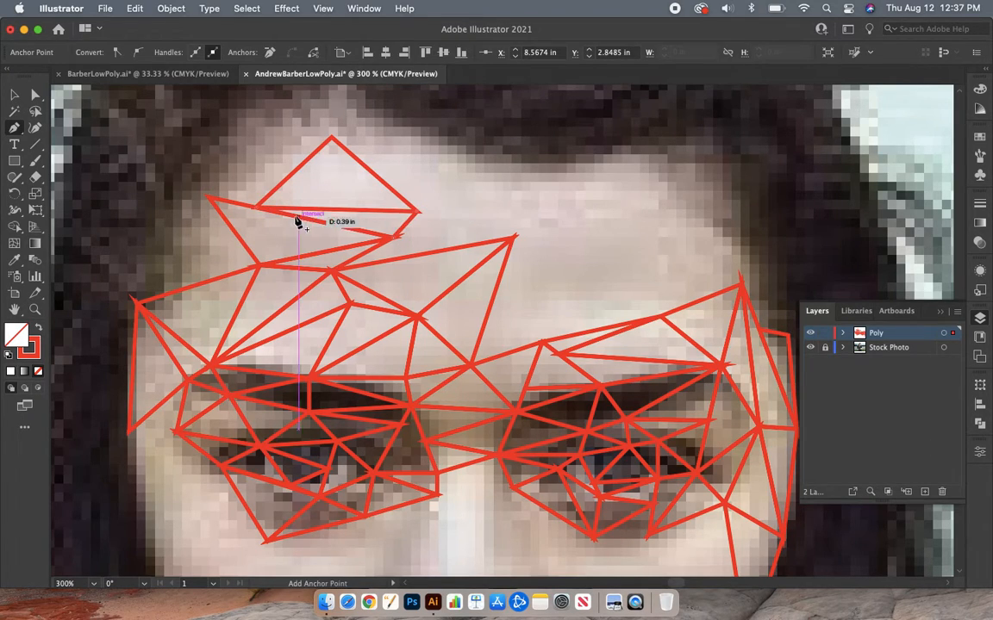
# Step: Connect the upper-left forehead triangles to the mid-forehead point, and add a triangle from there up to the central hairline
pyautogui.click(417, 212)
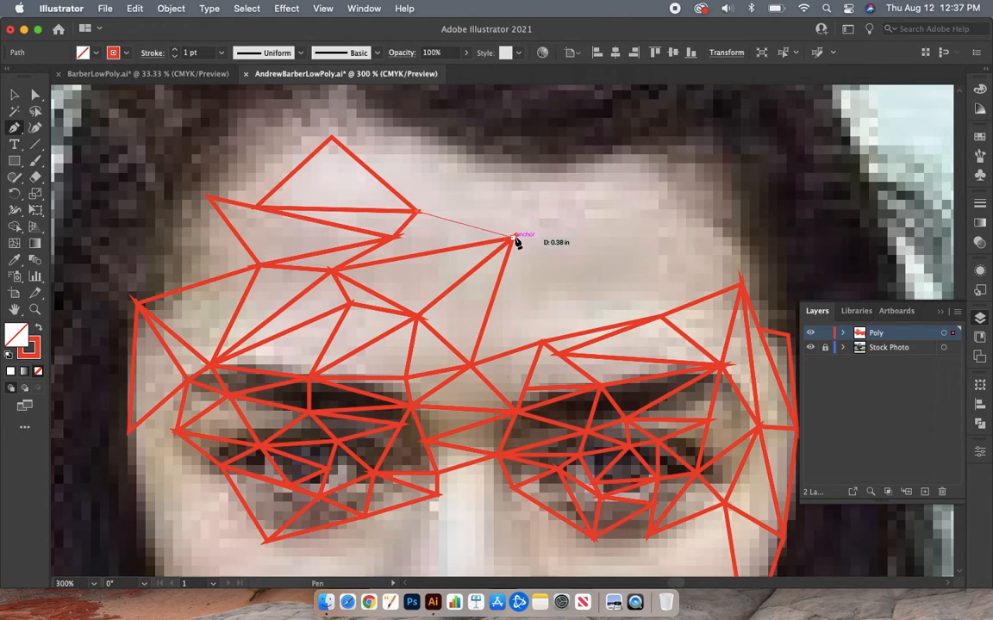
pyautogui.click(513, 239)
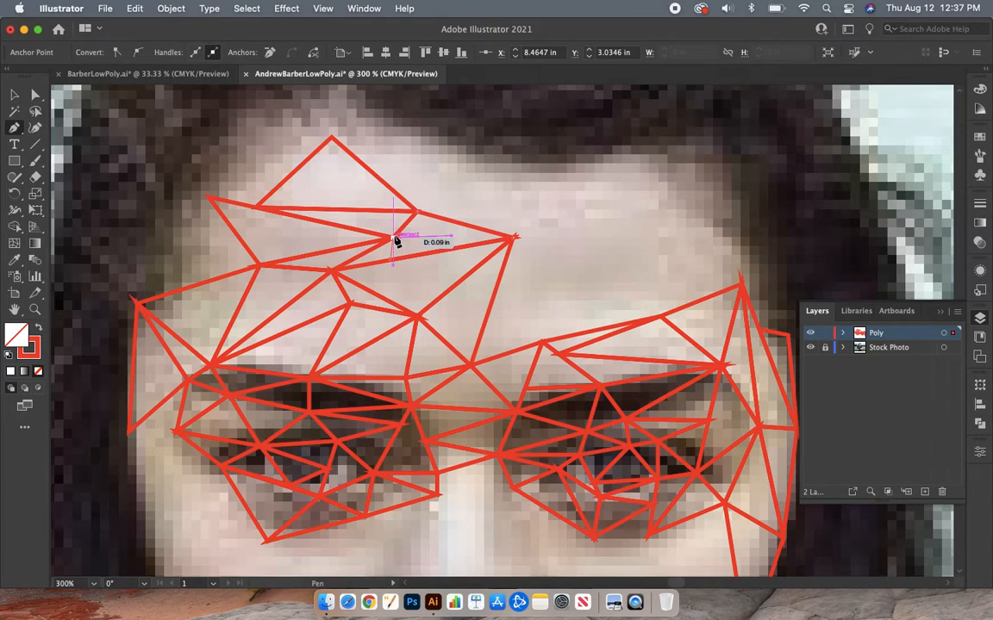
pyautogui.click(393, 237)
pyautogui.click(514, 240)
pyautogui.click(538, 173)
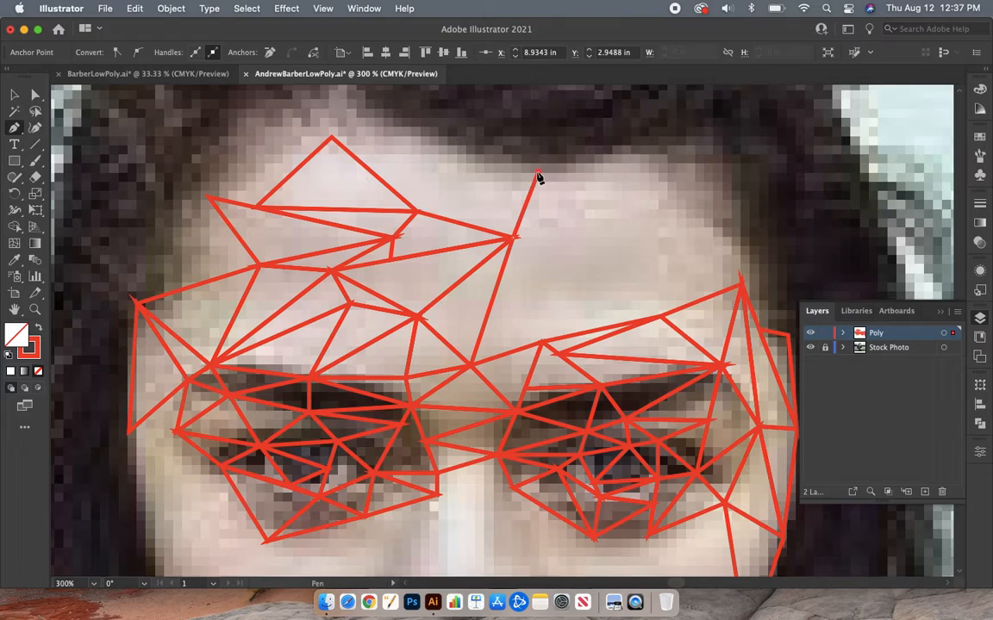
pyautogui.click(417, 213)
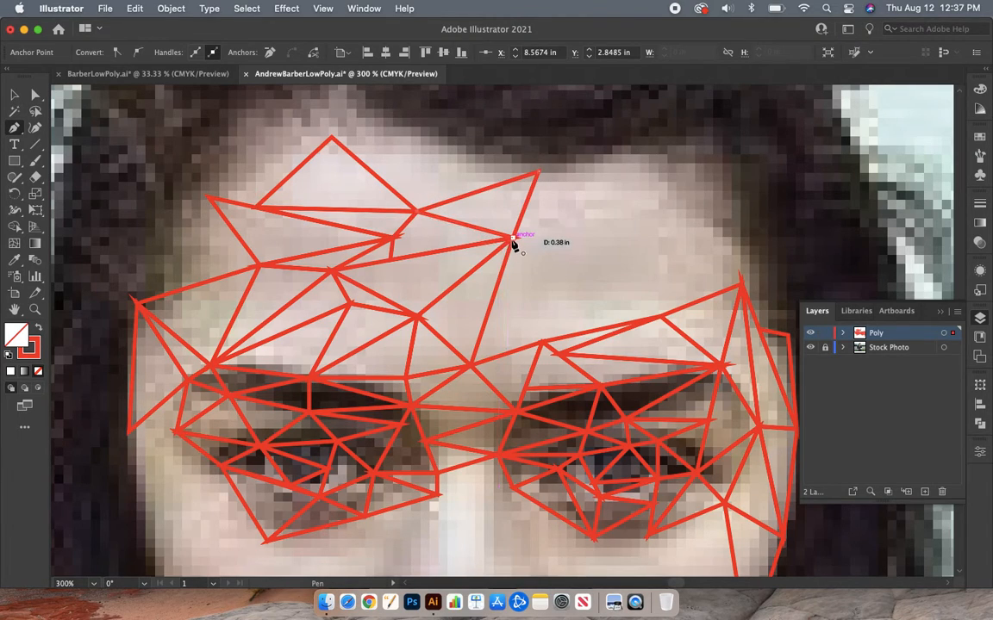
pyautogui.click(512, 240)
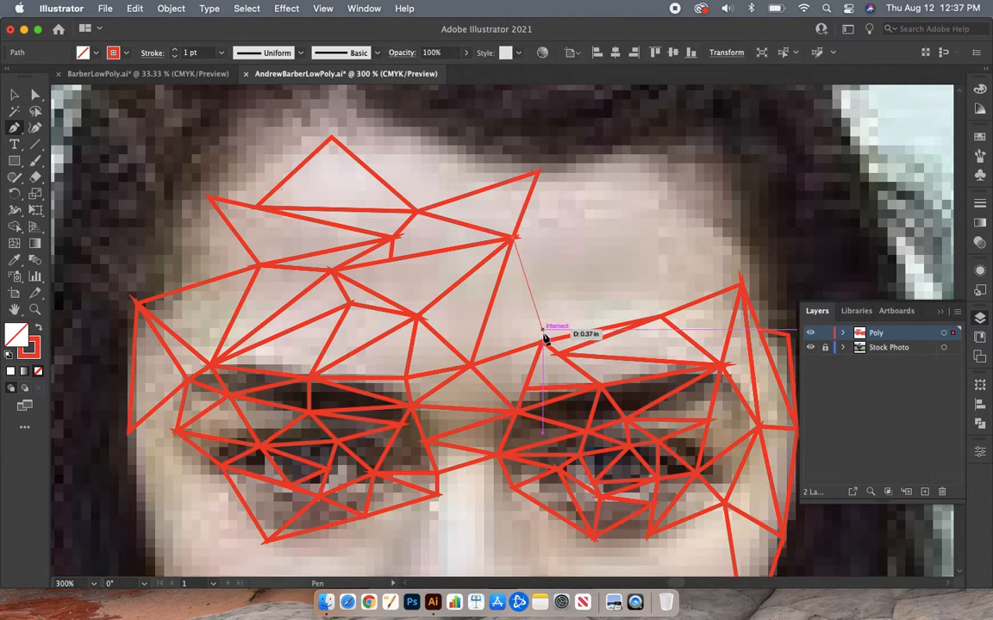
# Step: Fan triangles from the mid-forehead point down to the points above the right-hand brow and out to a new upper right-hand forehead point
pyautogui.click(541, 345)
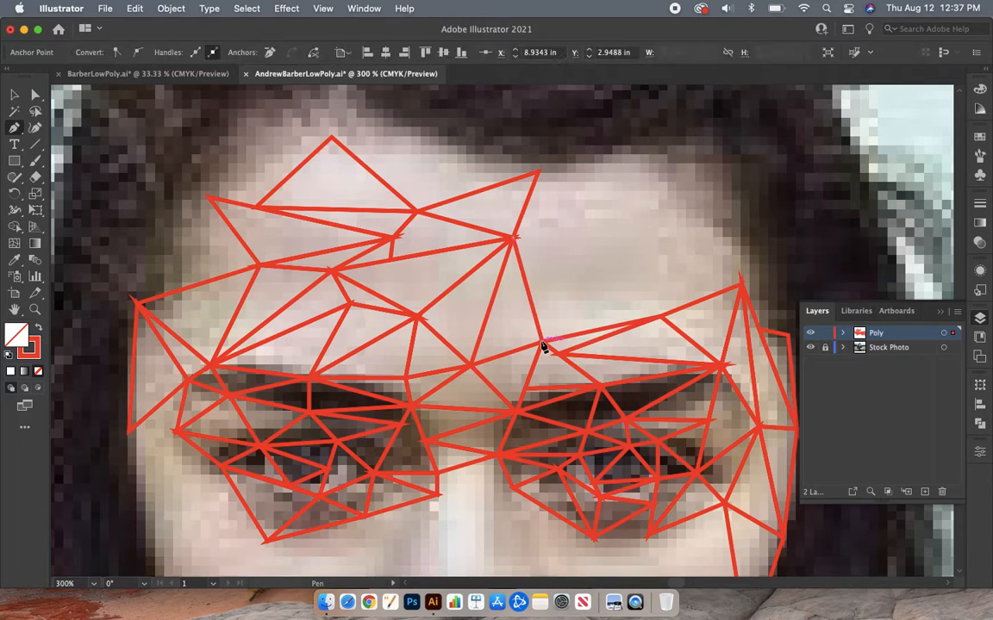
pyautogui.click(472, 369)
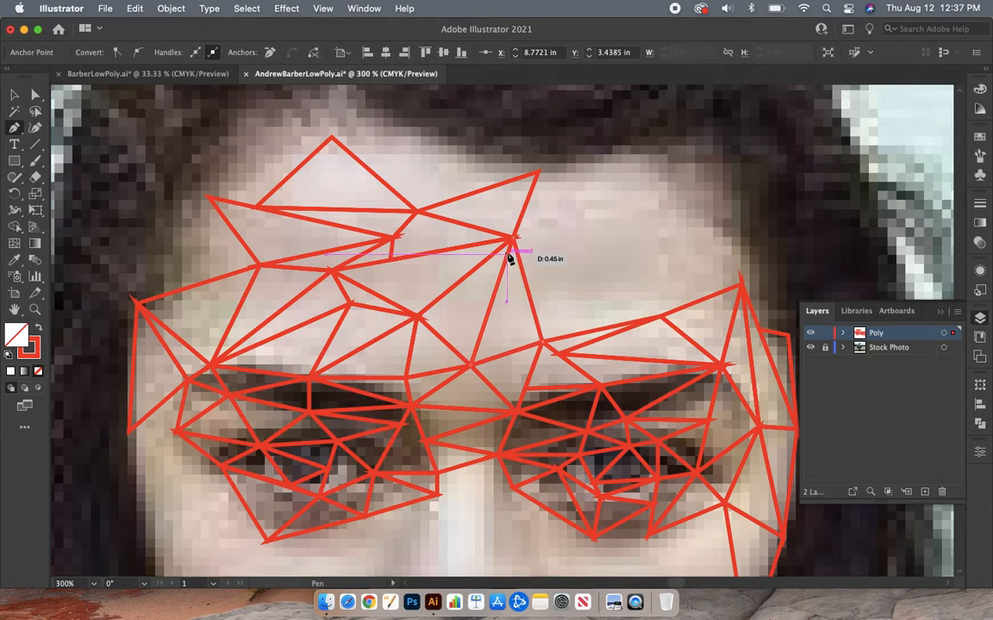
pyautogui.click(513, 239)
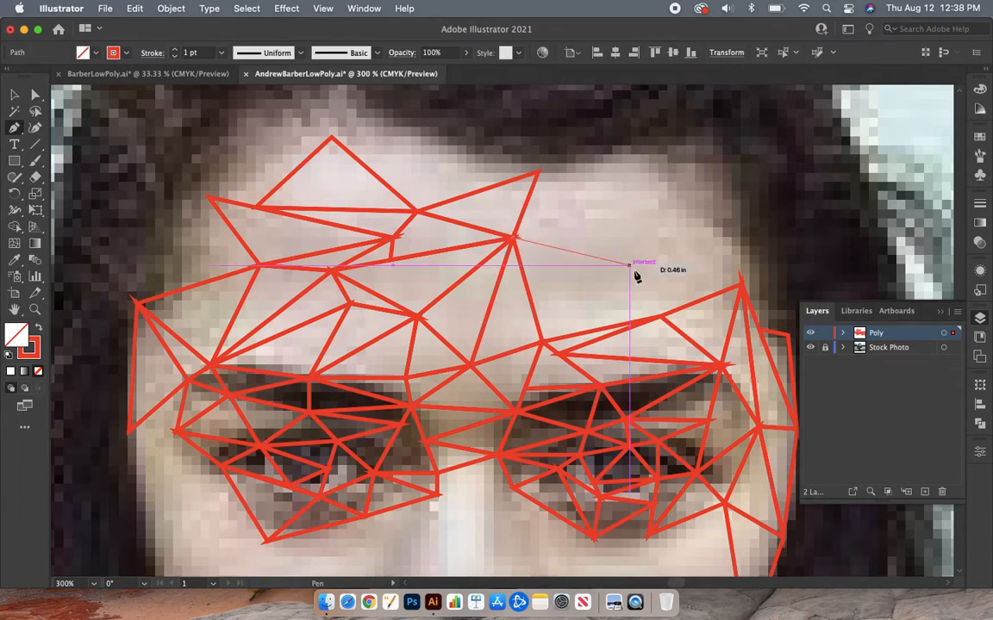
pyautogui.click(662, 319)
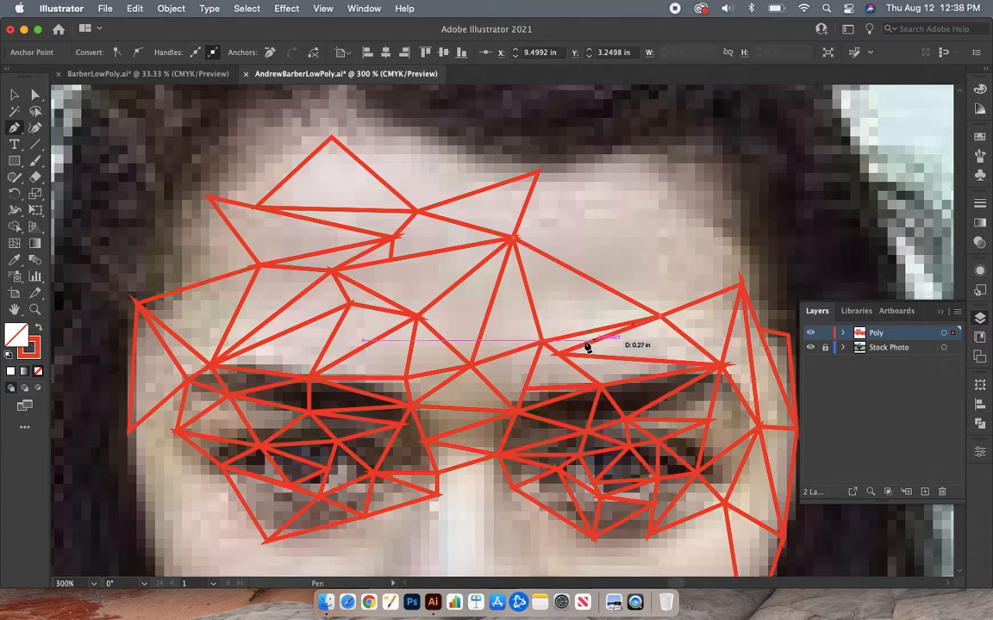
pyautogui.click(542, 344)
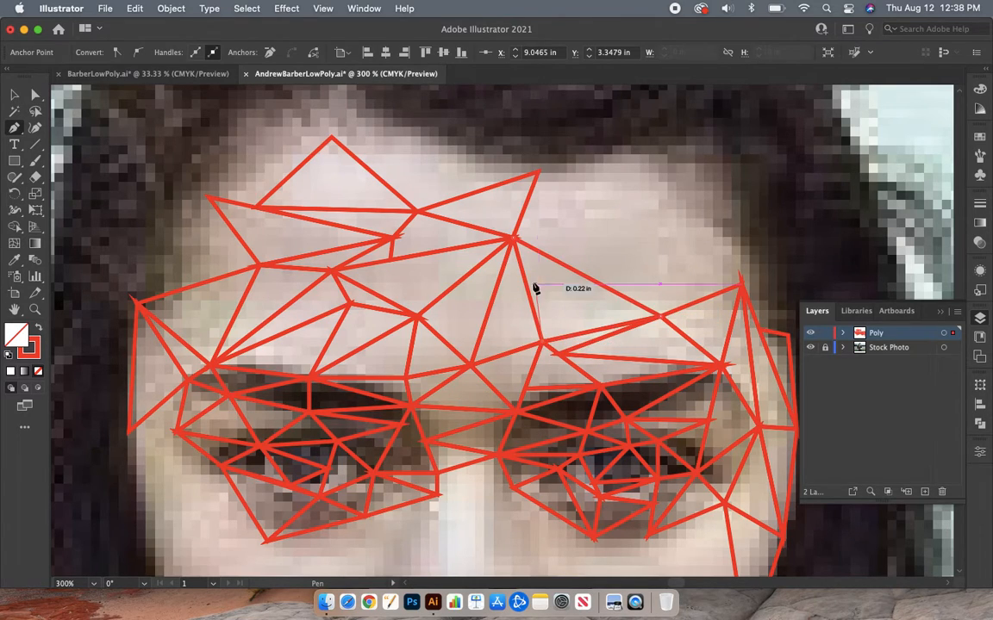
pyautogui.click(513, 239)
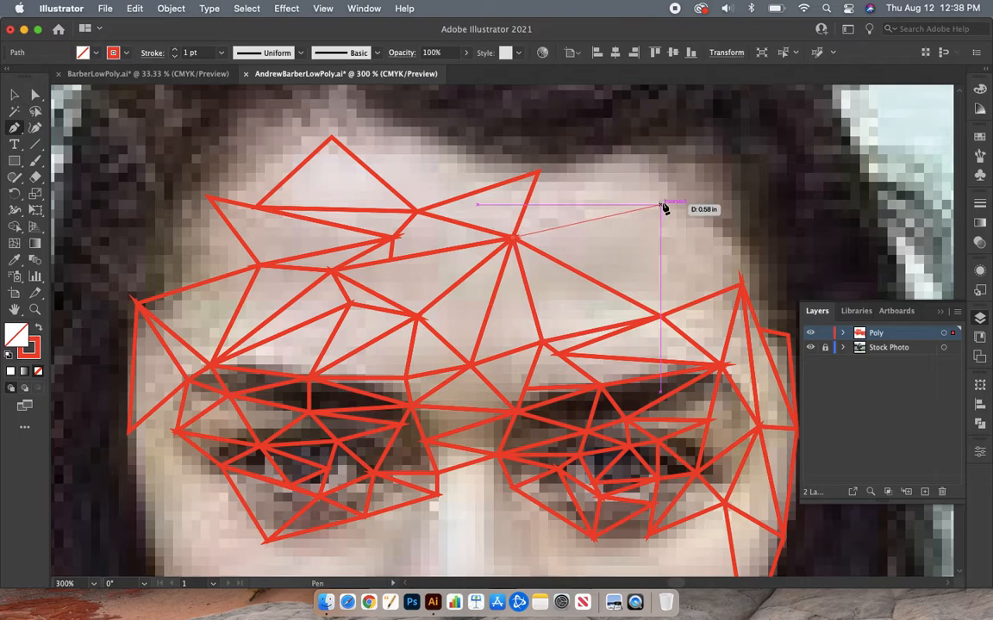
pyautogui.click(665, 205)
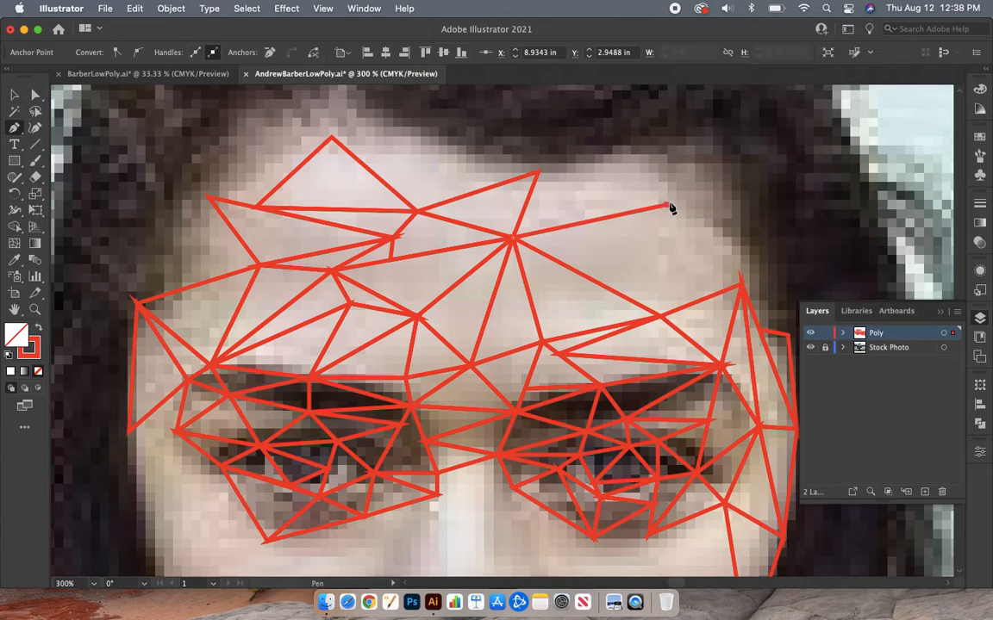
pyautogui.click(661, 319)
# Step: Check the mesh alone with the Stock Photo layer temporarily hidden, and examine the untraced lower face, hair and clothing
pyautogui.press('super+minus')
pyautogui.press('super+minus')
pyautogui.press('super+minus')
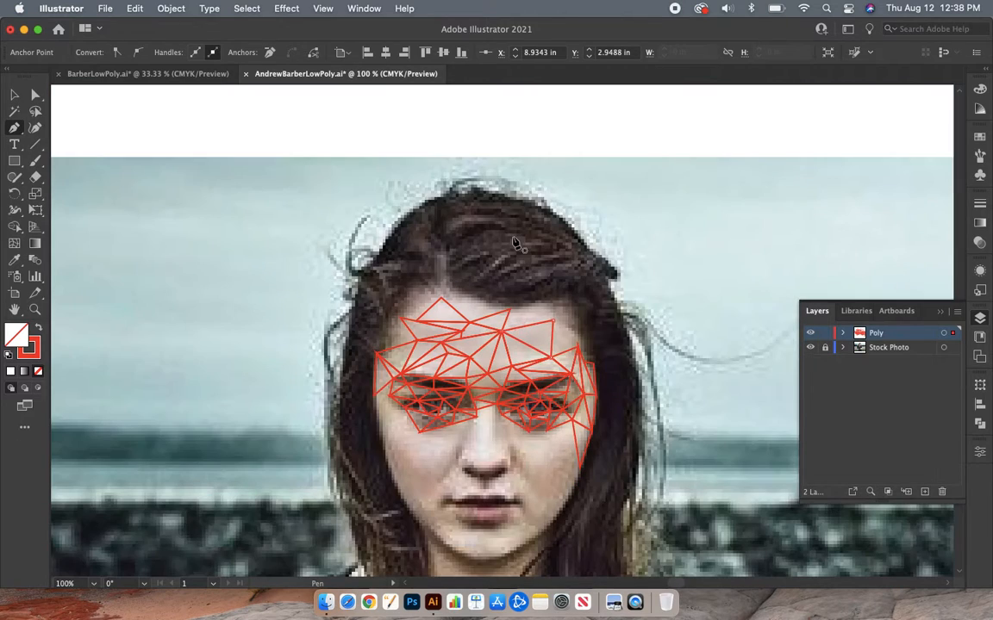
pyautogui.click(809, 349)
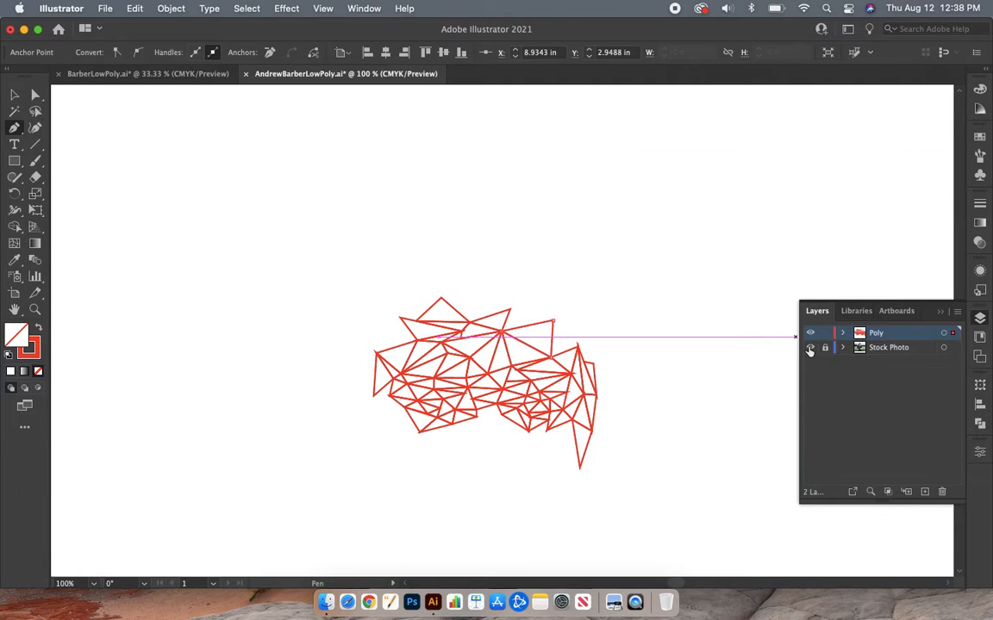
pyautogui.click(809, 347)
pyautogui.scroll(-5, 716, 276)
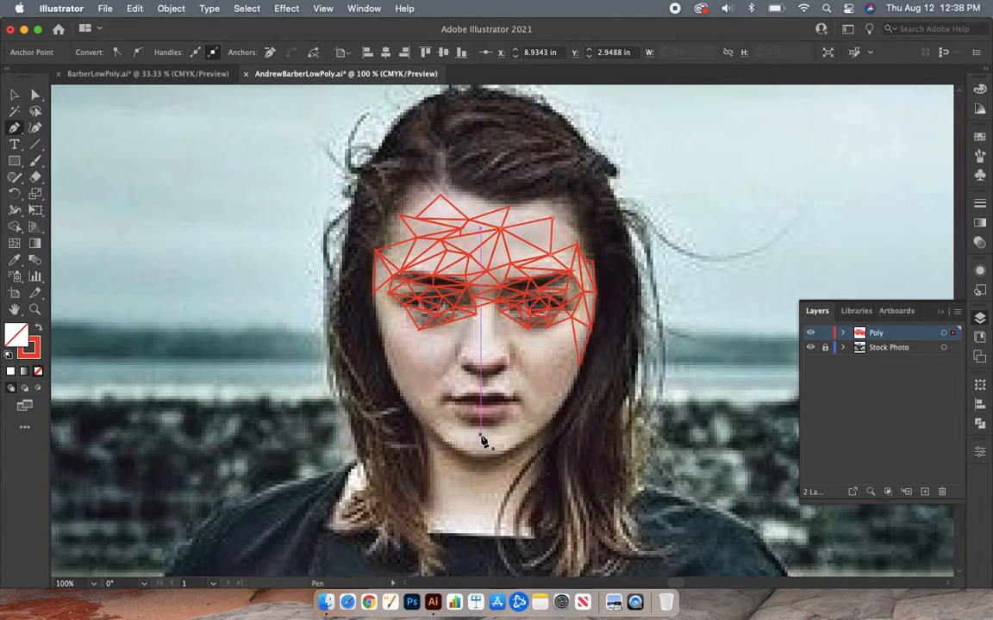
pyautogui.scroll(-2, 482, 441)
pyautogui.hscroll(2, 482, 441)
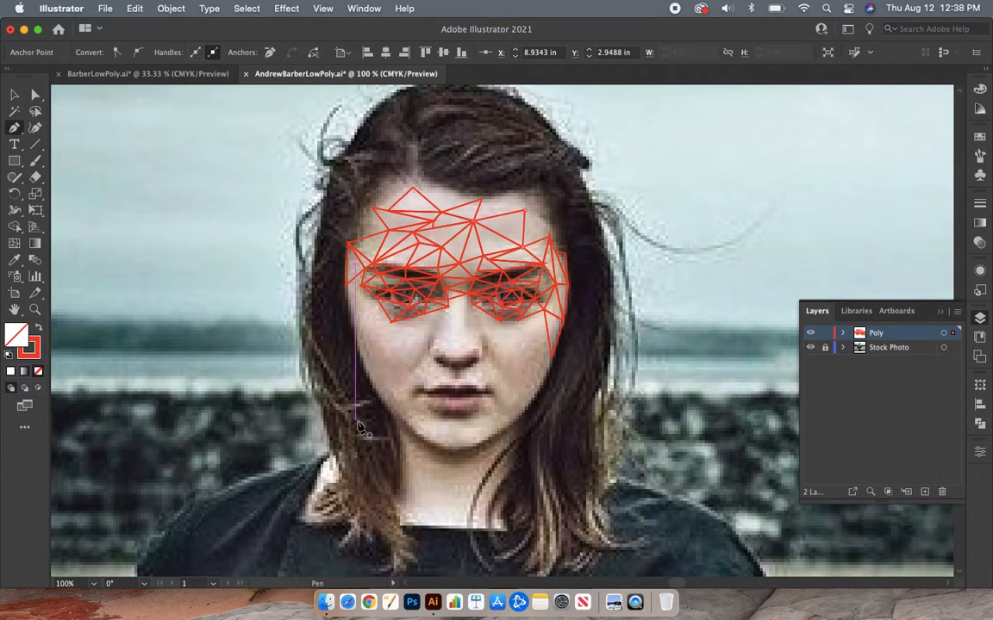
pyautogui.scroll(-10, 360, 428)
pyautogui.scroll(8, 360, 428)
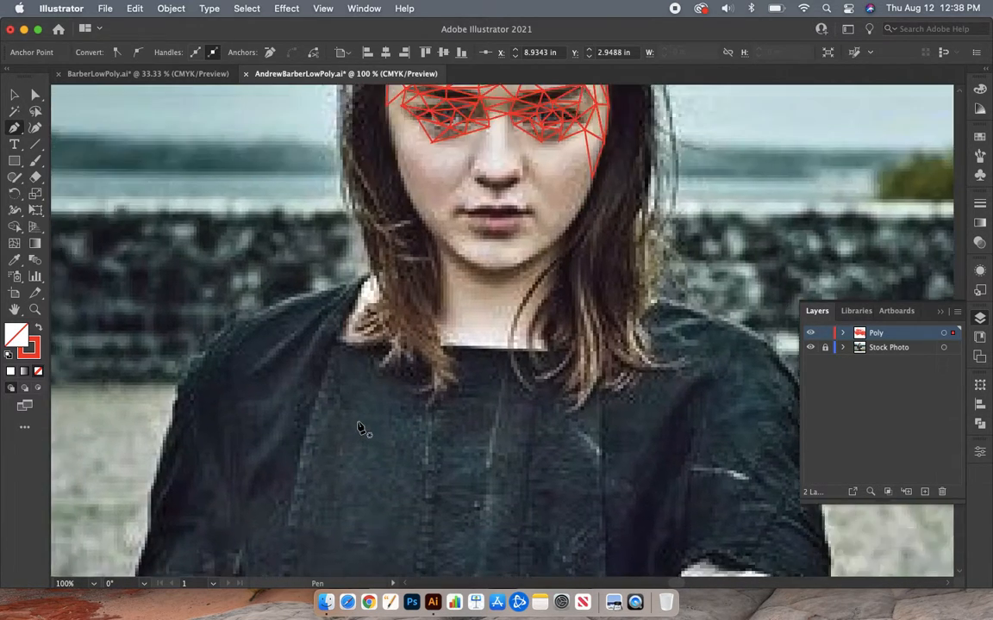